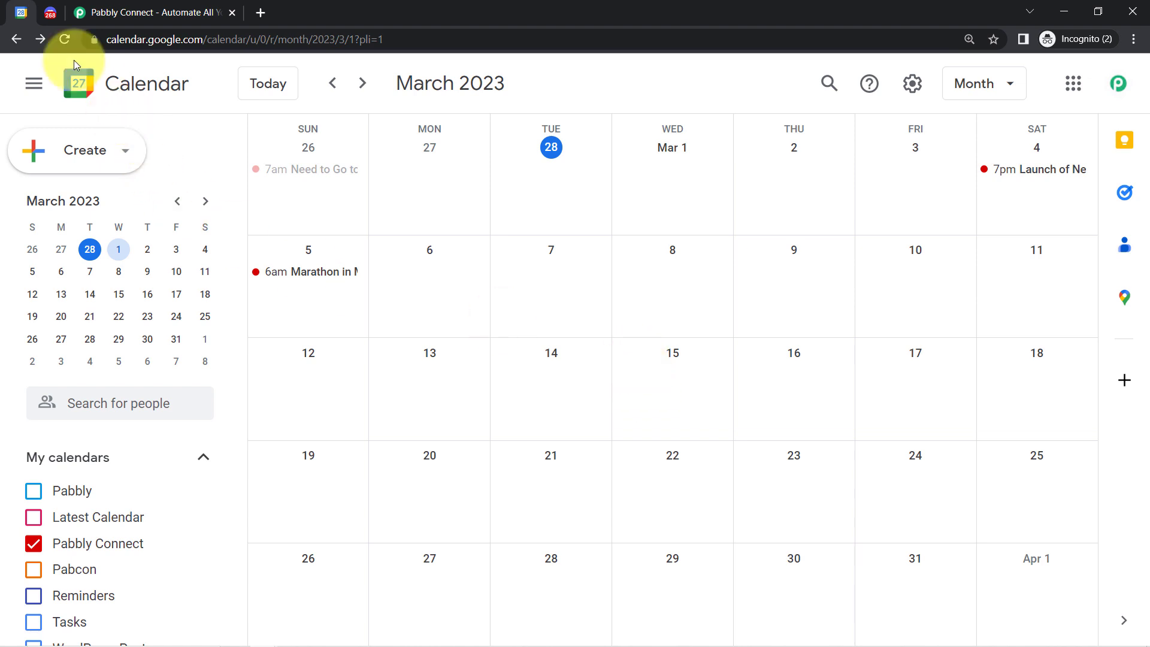
Check the Discord channel and Google Calendar, then go to the Pabbly Connect website.
{"action": "left_click", "coordinate": [50, 12]}
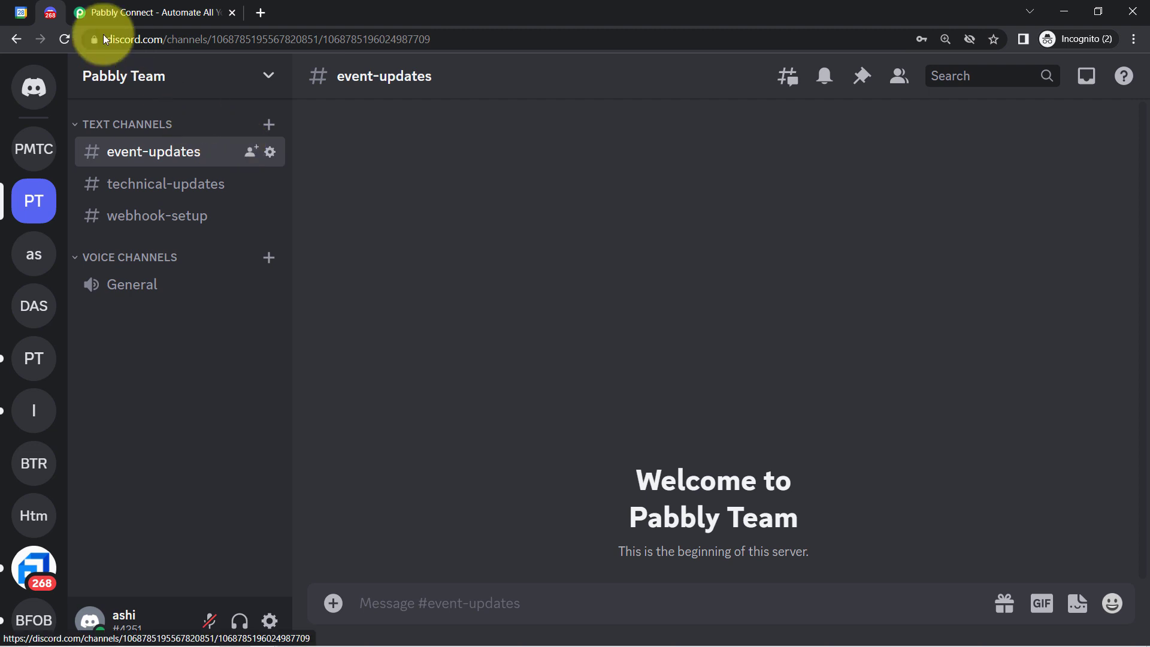
{"action": "left_click", "coordinate": [30, 15]}
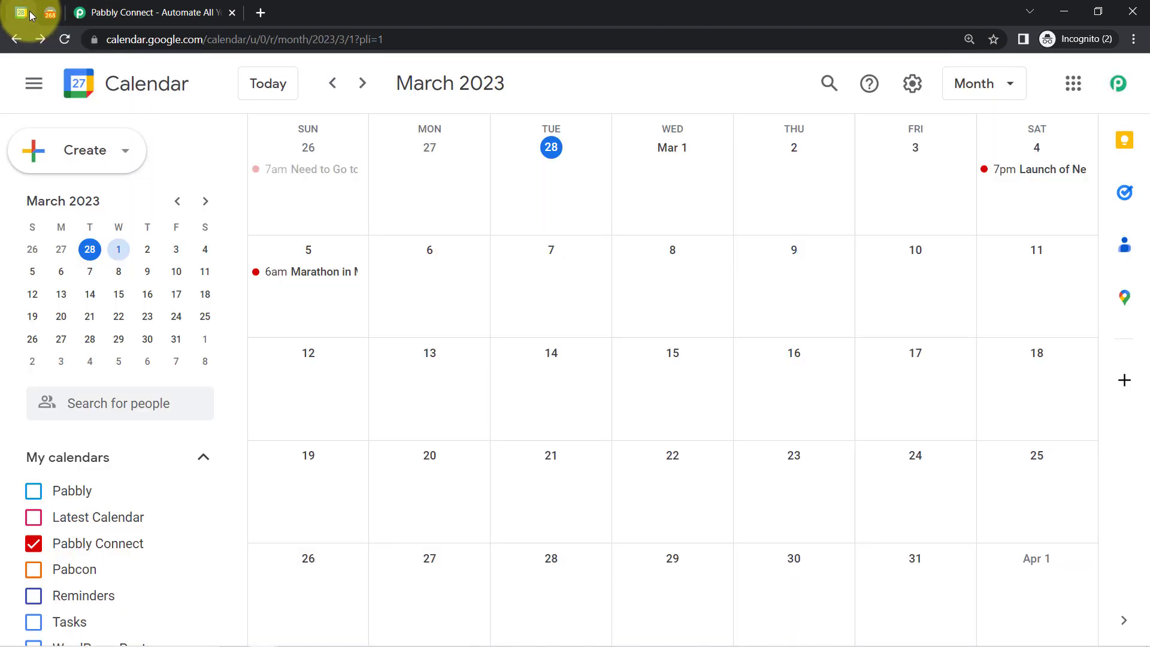
{"action": "left_click", "coordinate": [55, 16]}
{"action": "left_click", "coordinate": [159, 13]}
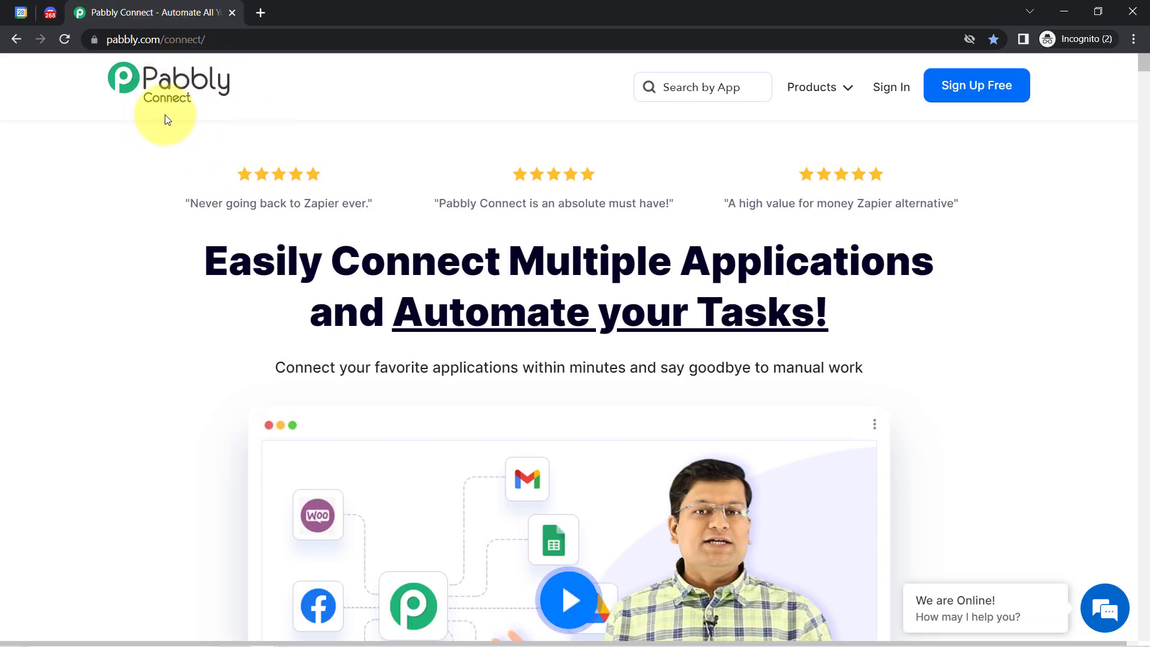
{"action": "left_click_drag", "start_coordinate": [204, 252], "coordinate": [868, 301]}
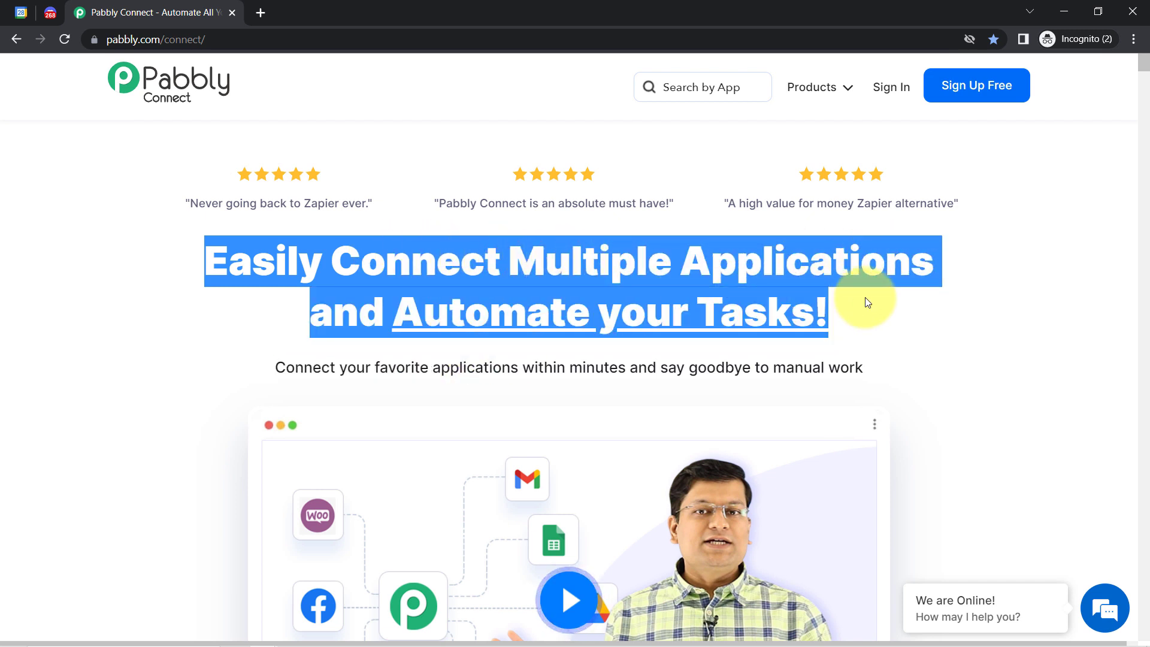
{"action": "left_click", "coordinate": [139, 41]}
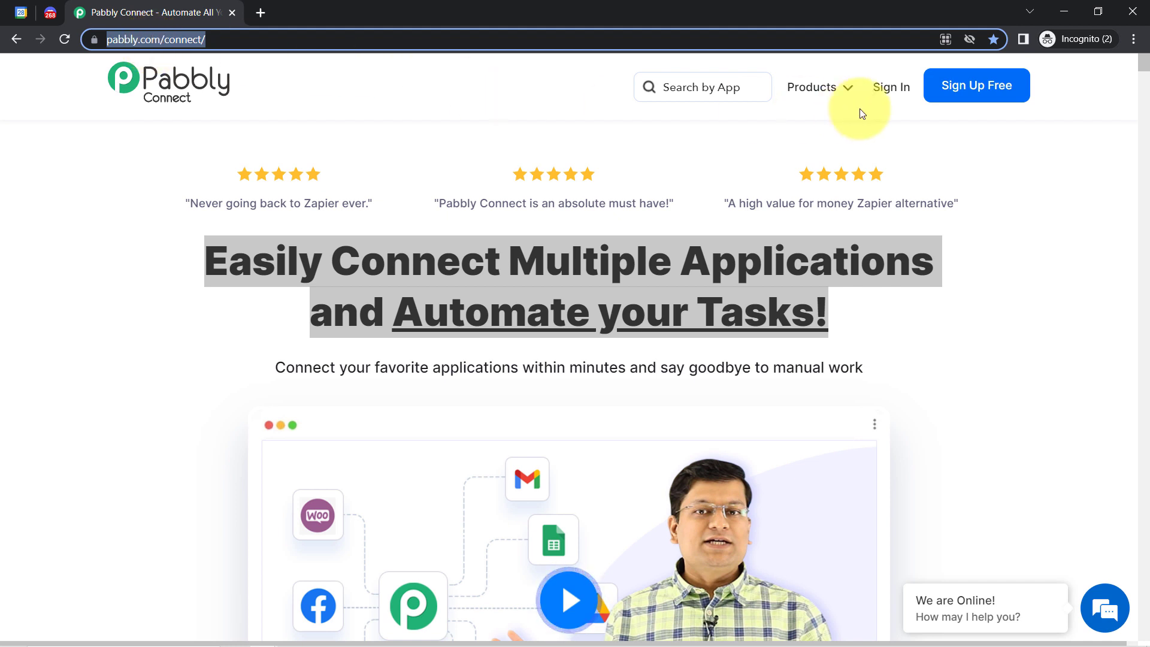
Sign in and open Pabbly Connect from the apps list in its new tab.
{"action": "left_click", "coordinate": [892, 87]}
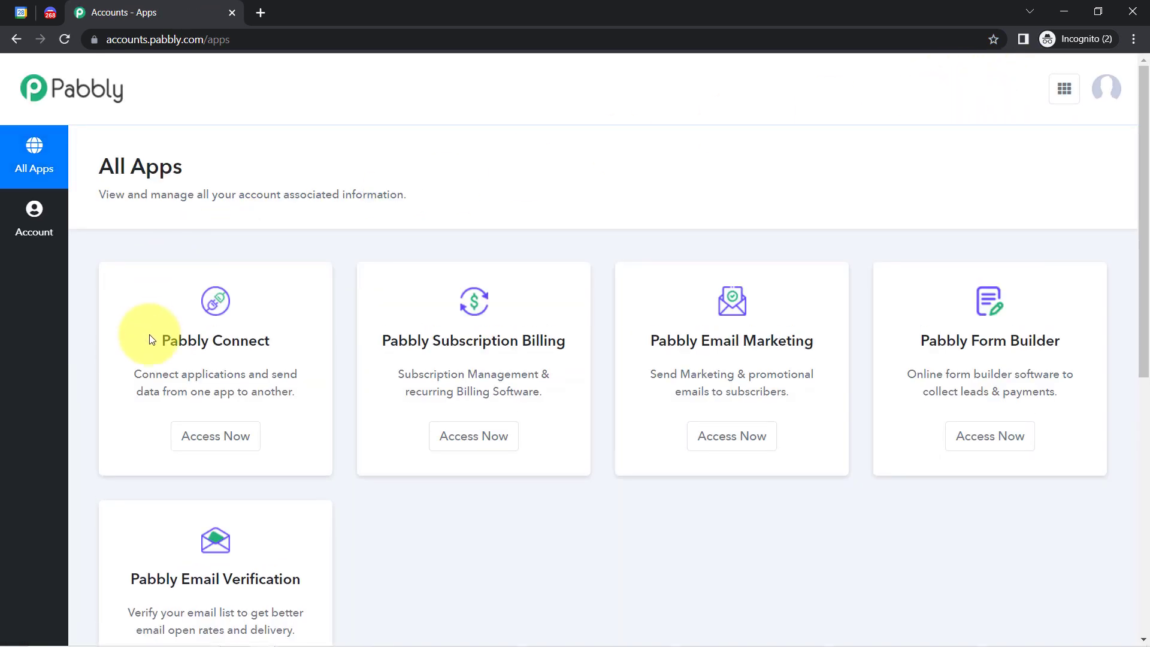
{"action": "left_click", "coordinate": [195, 437]}
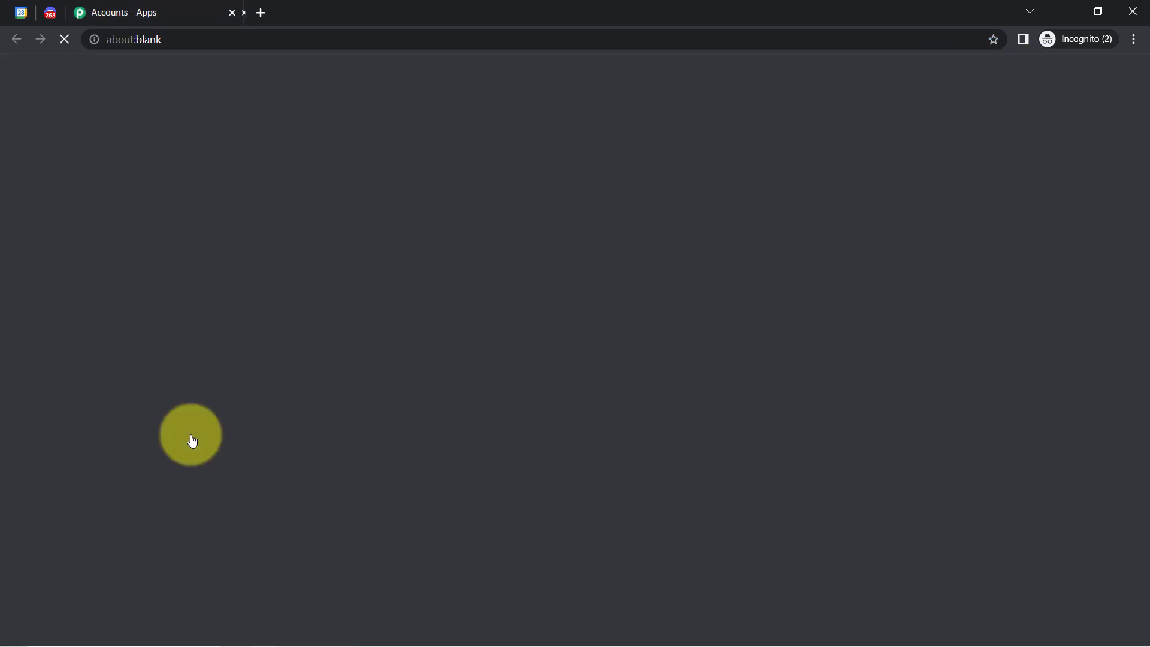
{"action": "left_click", "coordinate": [116, 13]}
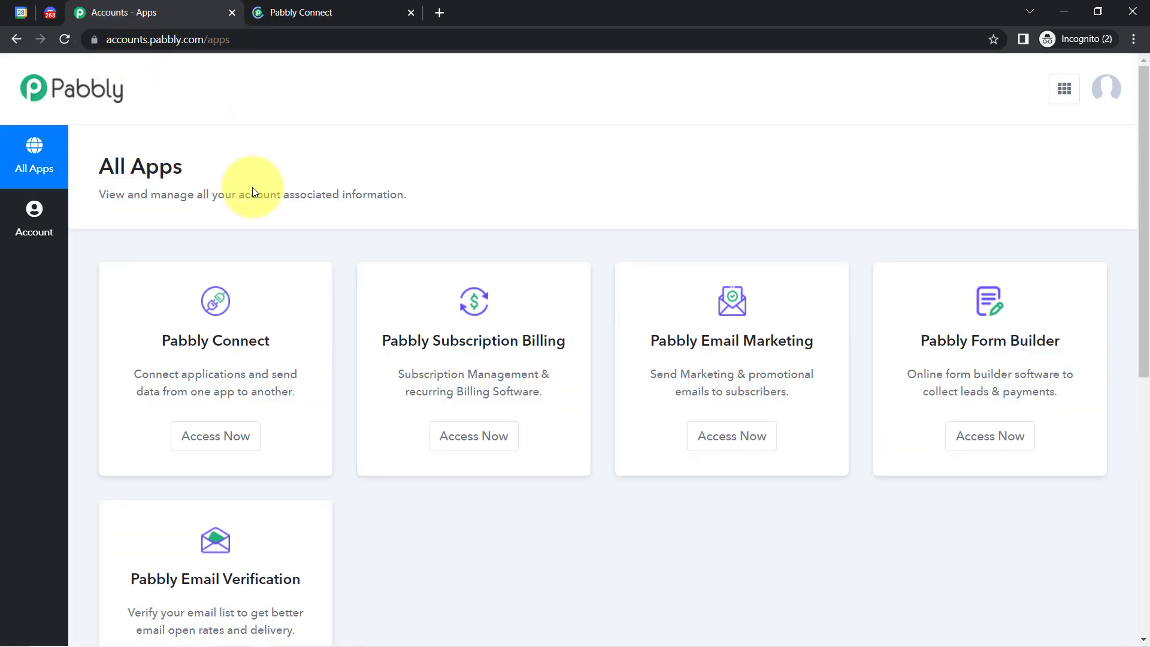
{"action": "left_click_drag", "start_coordinate": [172, 340], "coordinate": [257, 339]}
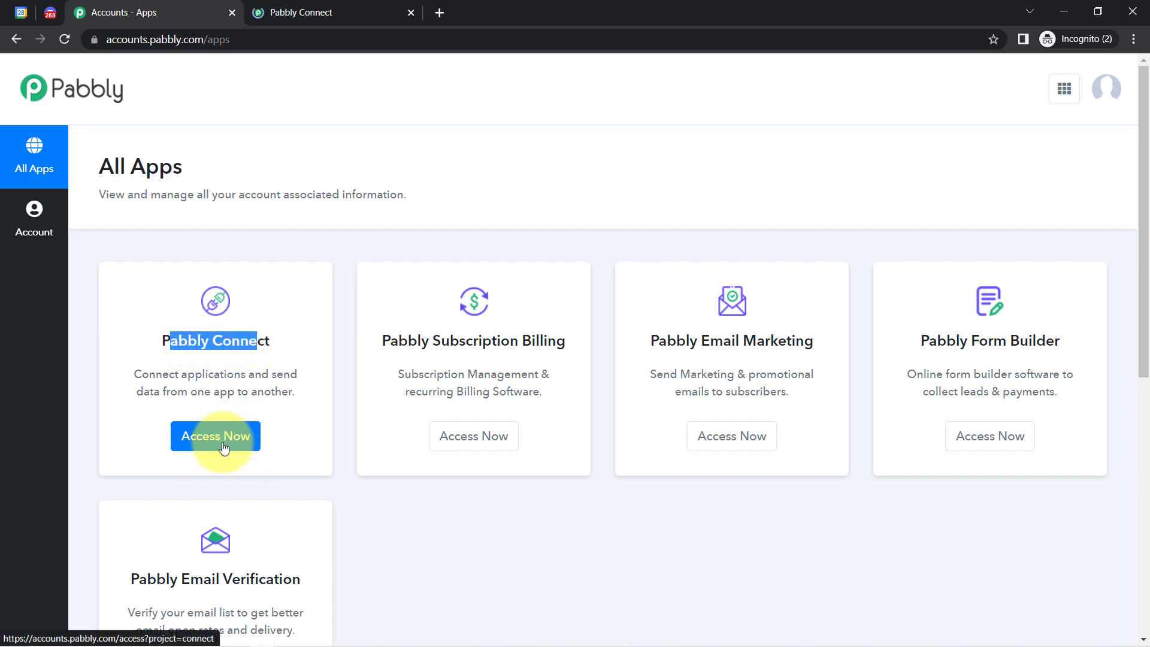
{"action": "left_click", "coordinate": [279, 10]}
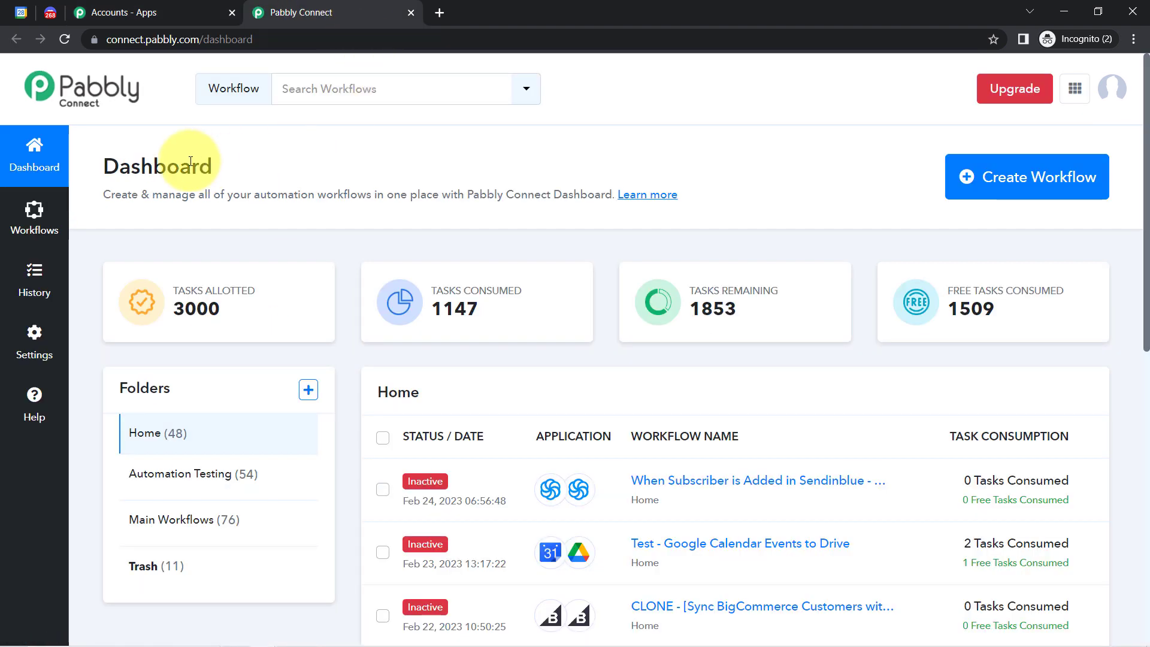
Create a new workflow with a name ending in 'Event Details in Discord' for Google Calendar events.
{"action": "left_click_drag", "start_coordinate": [115, 165], "coordinate": [226, 162]}
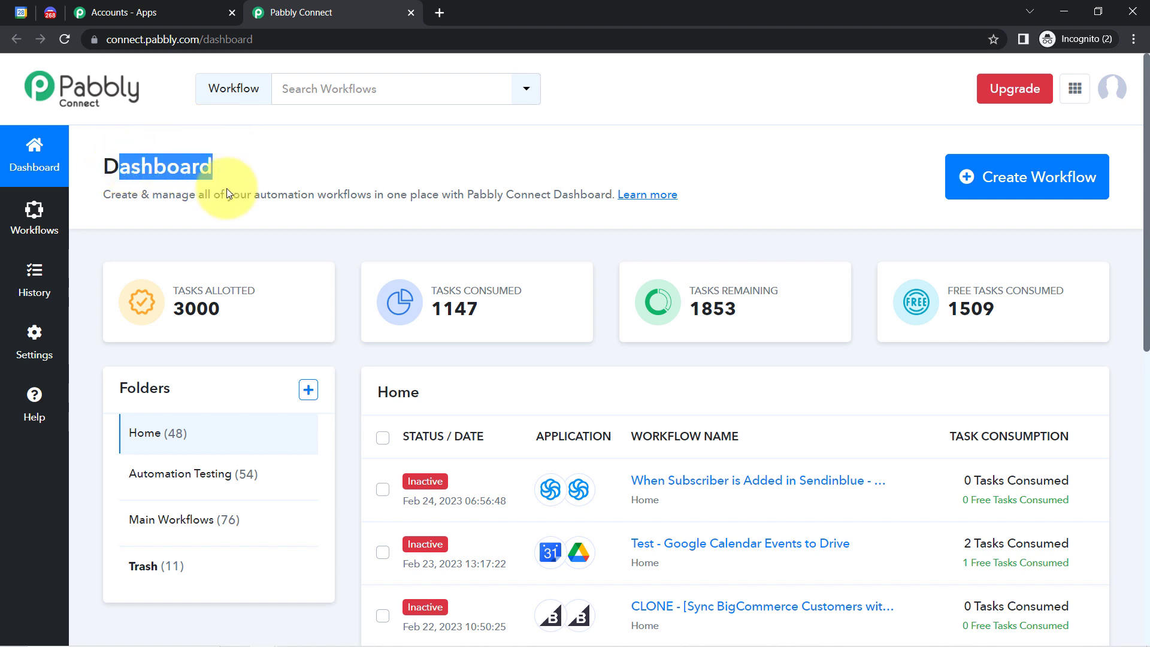
{"action": "left_click", "coordinate": [1023, 188]}
{"action": "left_click", "coordinate": [1134, 41]}
{"action": "left_click", "coordinate": [1133, 41]}
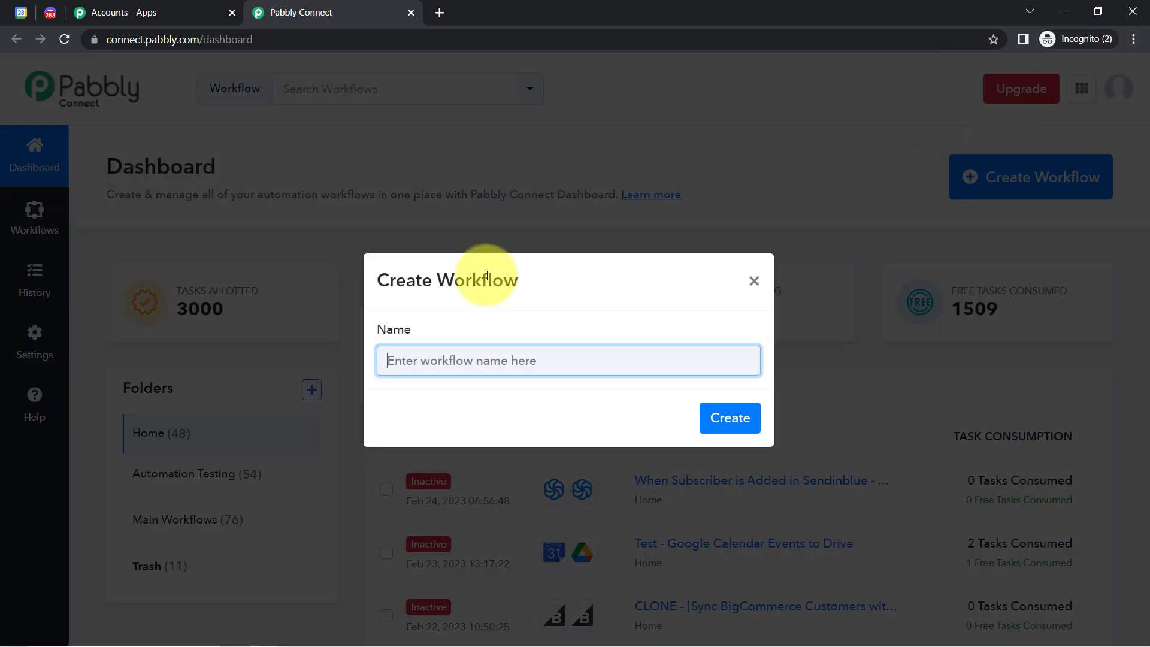
{"action": "left_click_drag", "start_coordinate": [443, 278], "coordinate": [506, 278]}
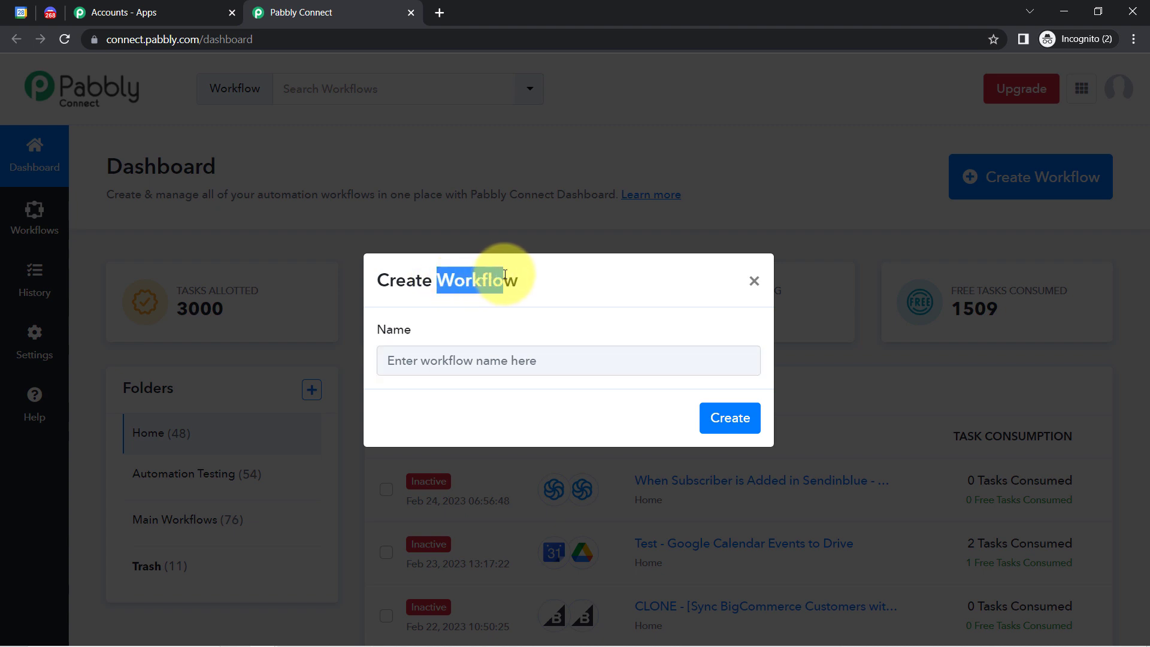
{"action": "left_click", "coordinate": [444, 368]}
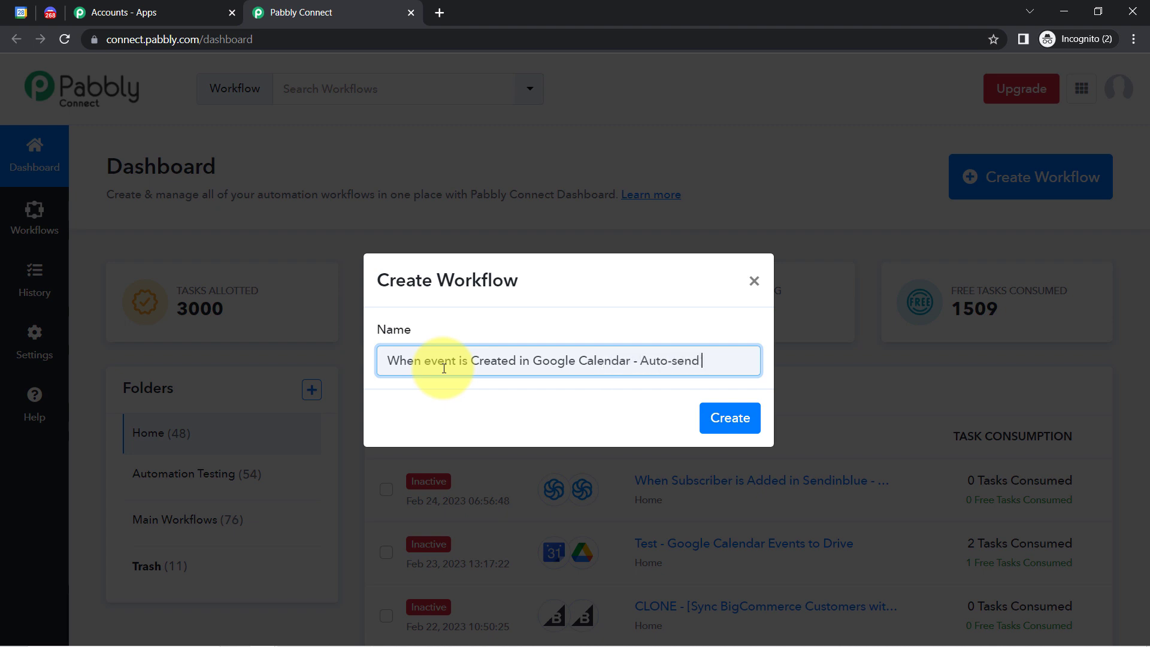
{"action": "type", "text": "ent De"}
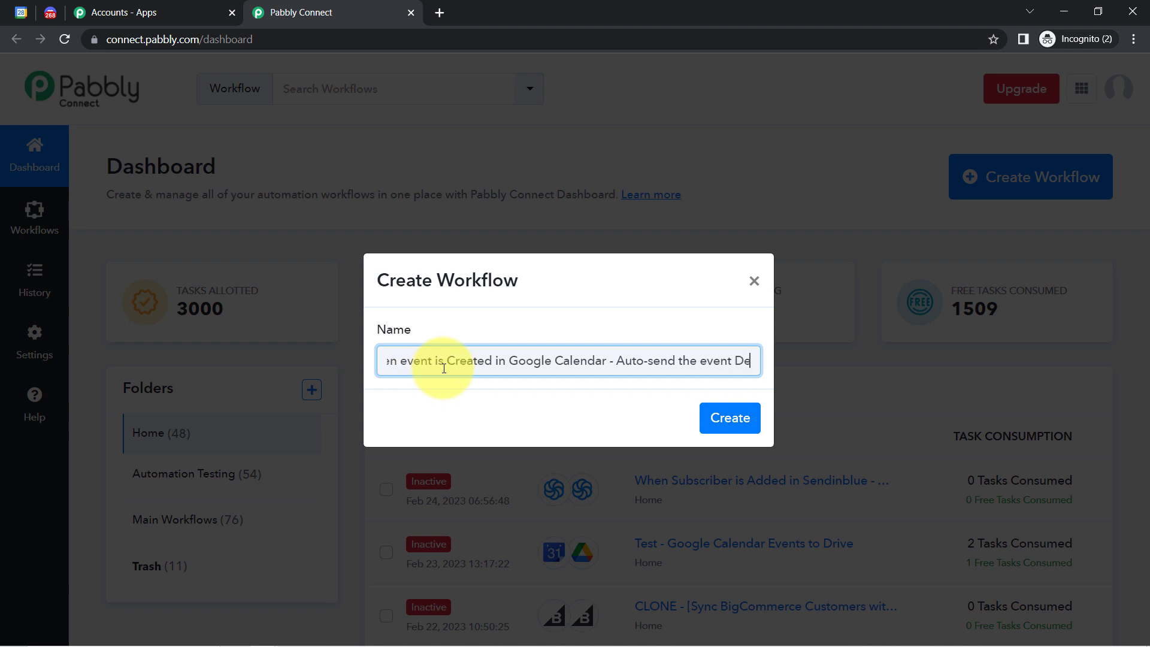
{"action": "type", "text": "tails in Discord"}
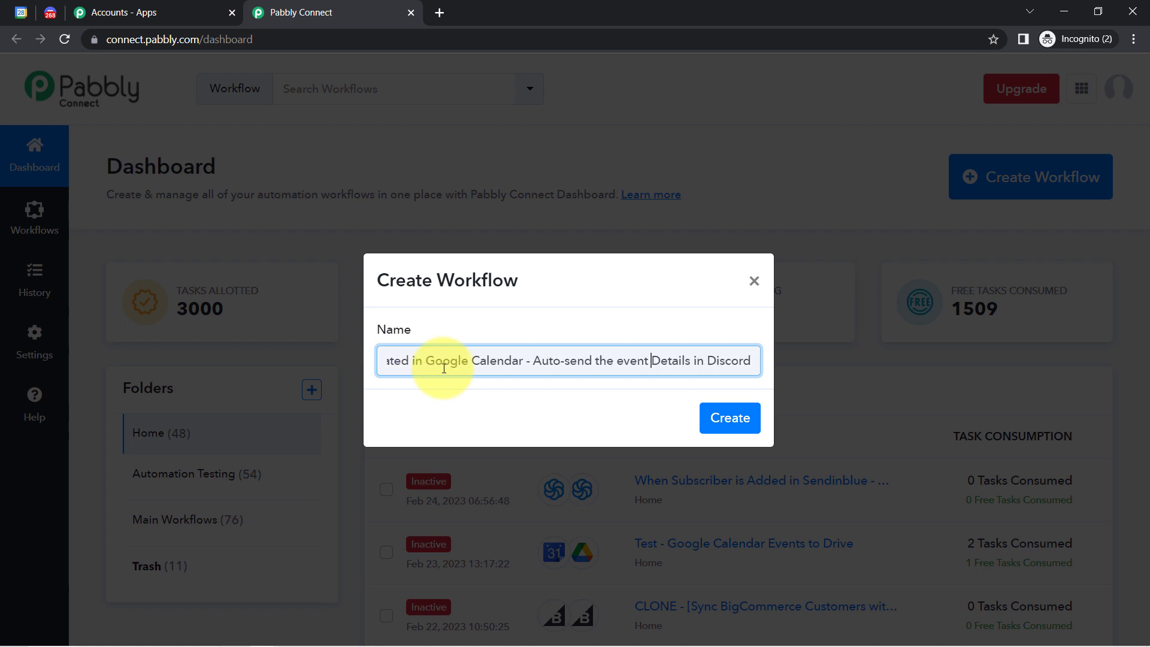
{"action": "key", "text": "Delete"}
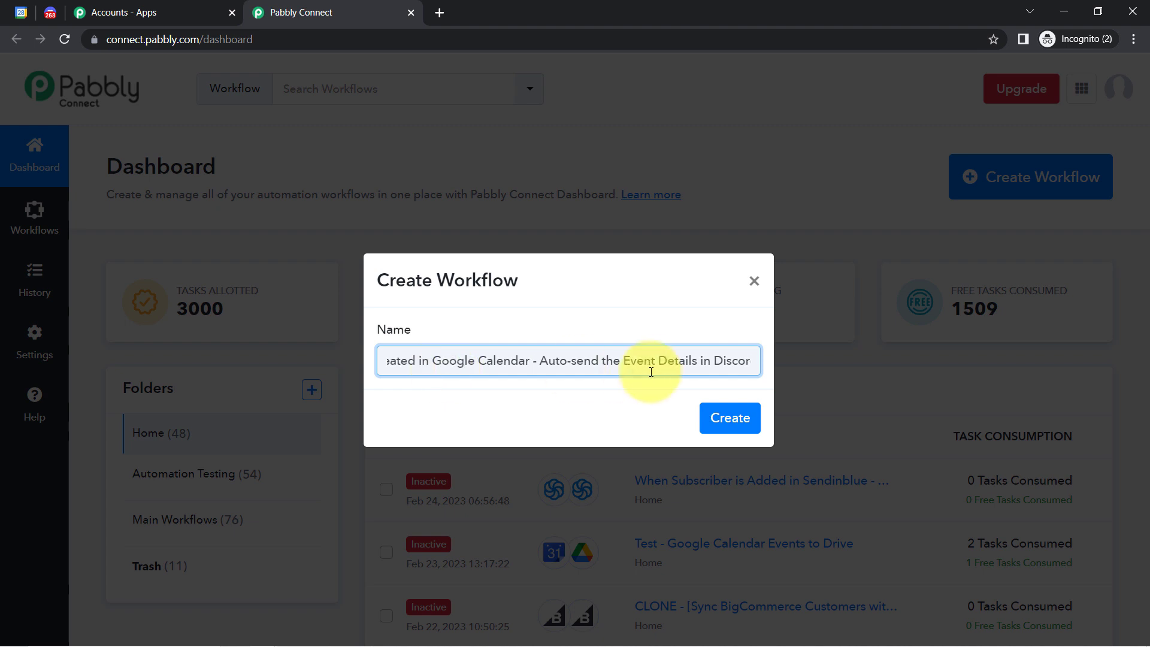
{"action": "left_click", "coordinate": [728, 409]}
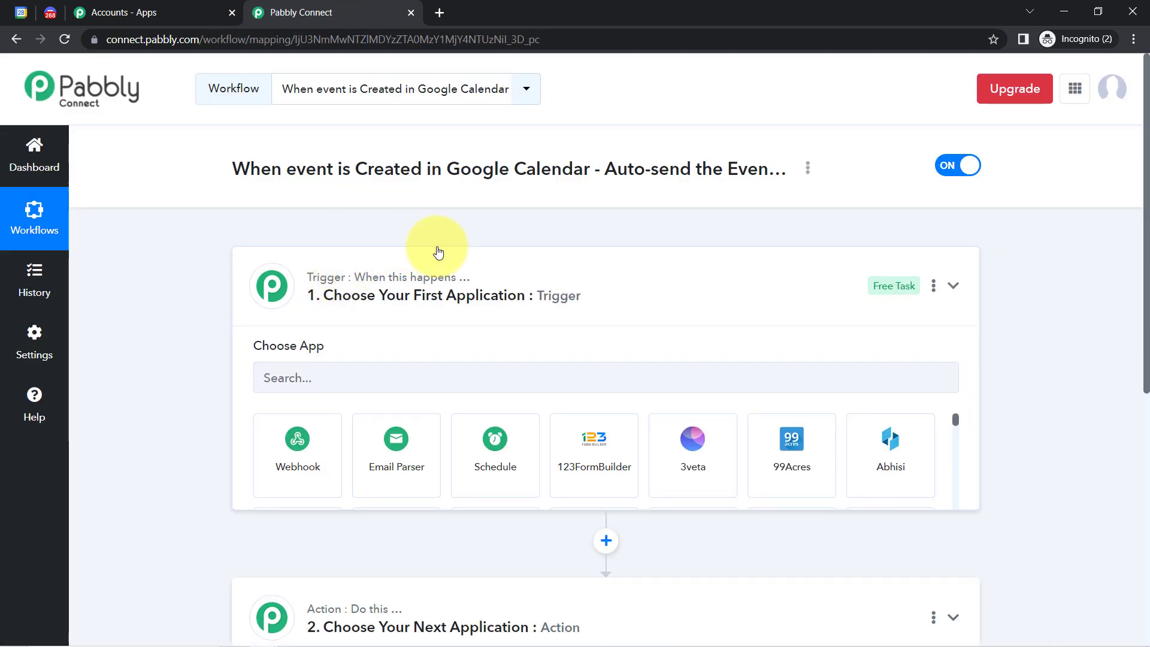
{"action": "left_click", "coordinate": [448, 279]}
Set Google Calendar as the trigger app by searching 'google cal'.
{"action": "mouse_move", "coordinate": [378, 444]}
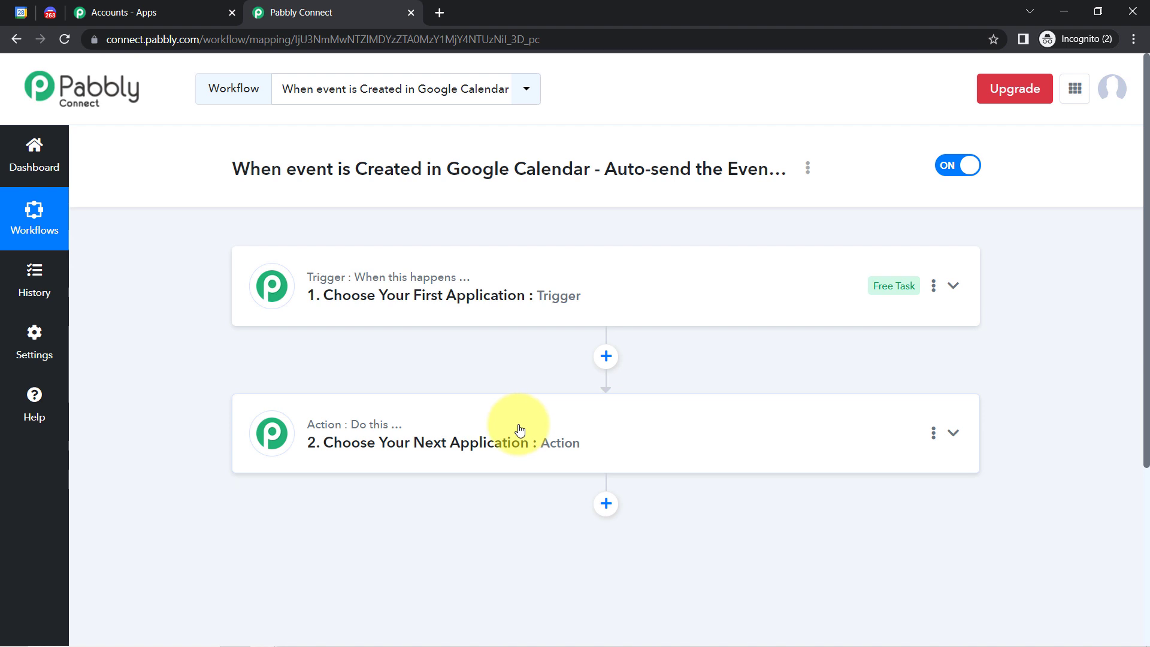
{"action": "triple_click", "coordinate": [630, 162]}
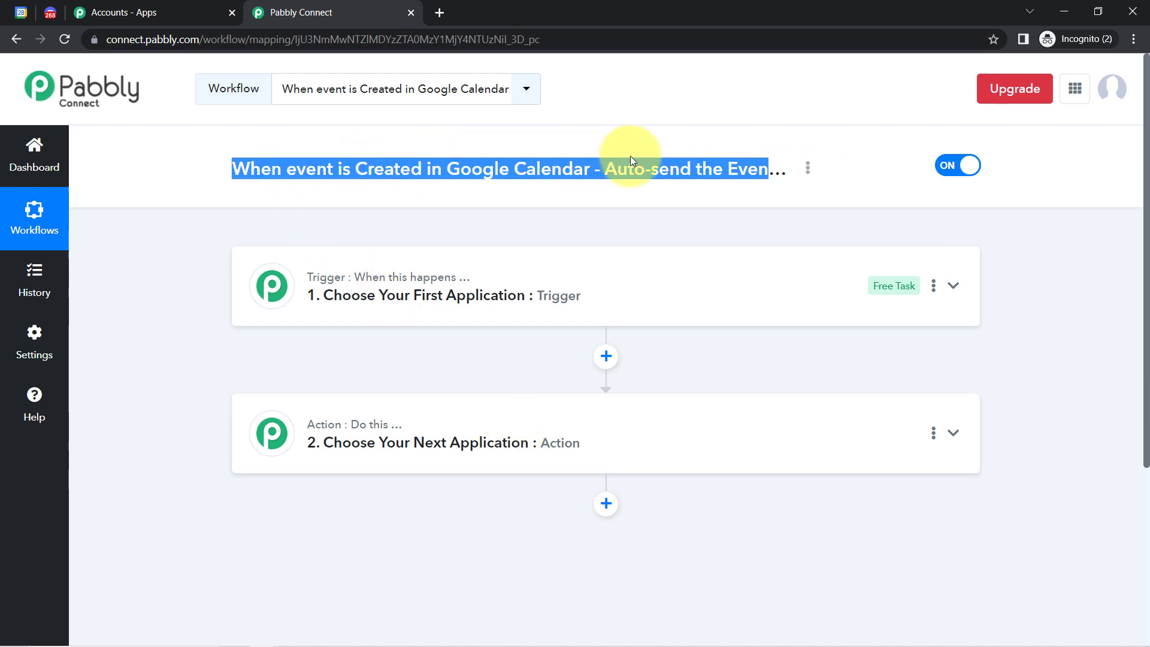
{"action": "left_click", "coordinate": [488, 292]}
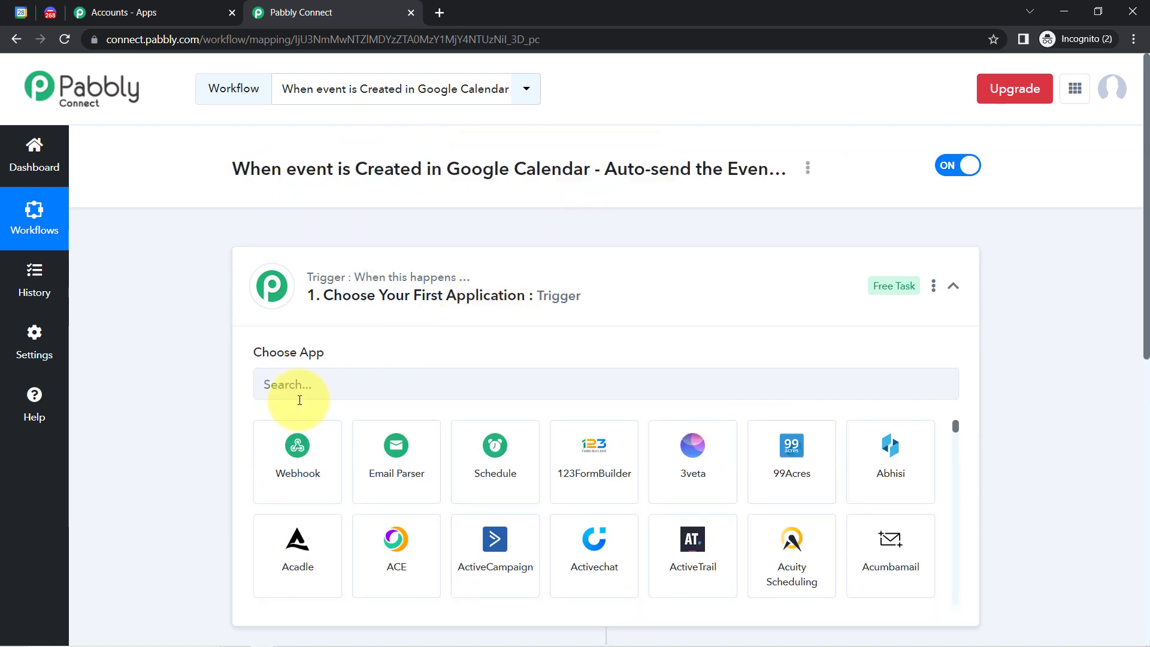
{"action": "left_click", "coordinate": [269, 383]}
{"action": "type", "text": "google"}
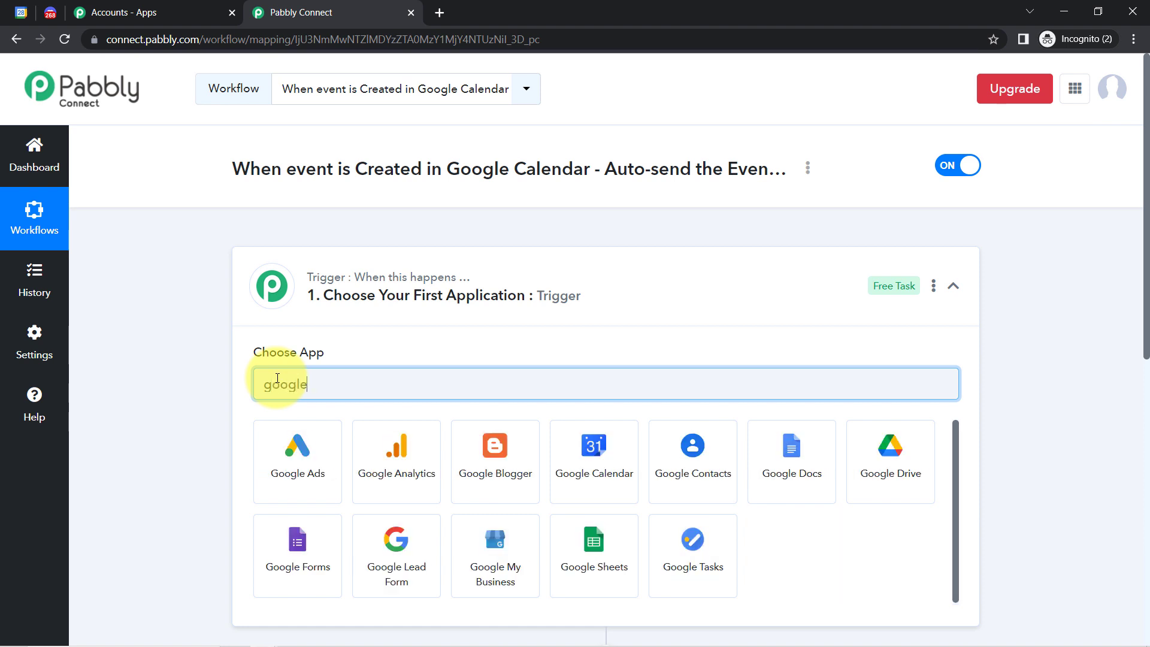
{"action": "type", "text": " cal"}
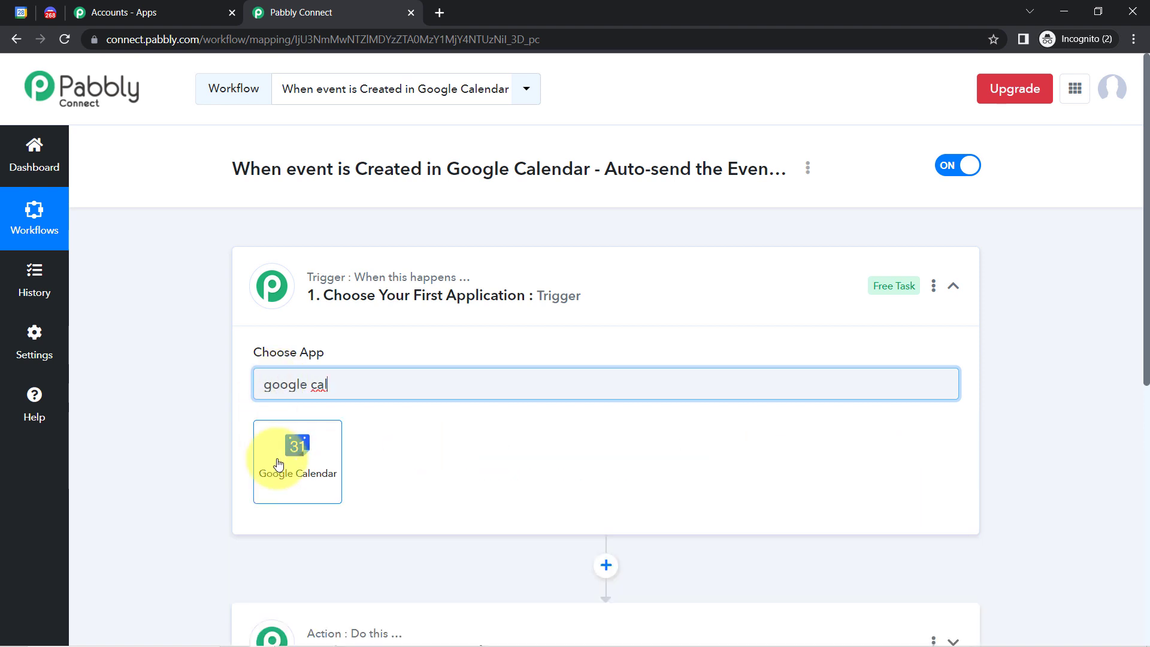
{"action": "left_click", "coordinate": [278, 464]}
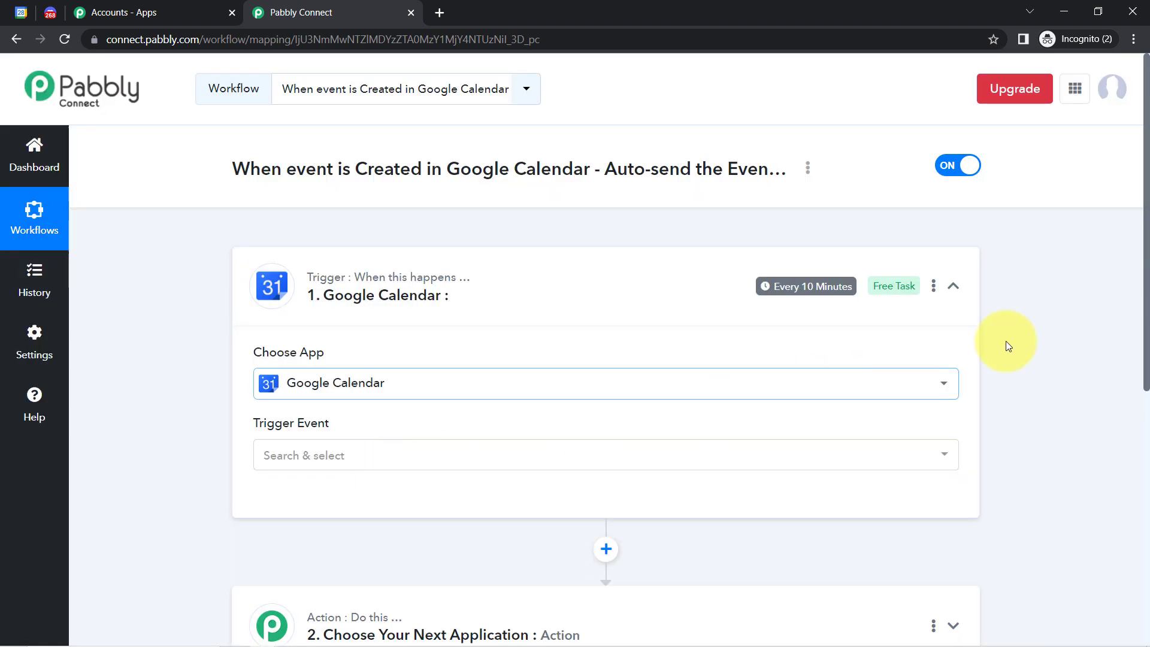
Set Discord as the action app by searching 'disc'.
{"action": "left_click_drag", "start_coordinate": [1144, 291], "coordinate": [1144, 461]}
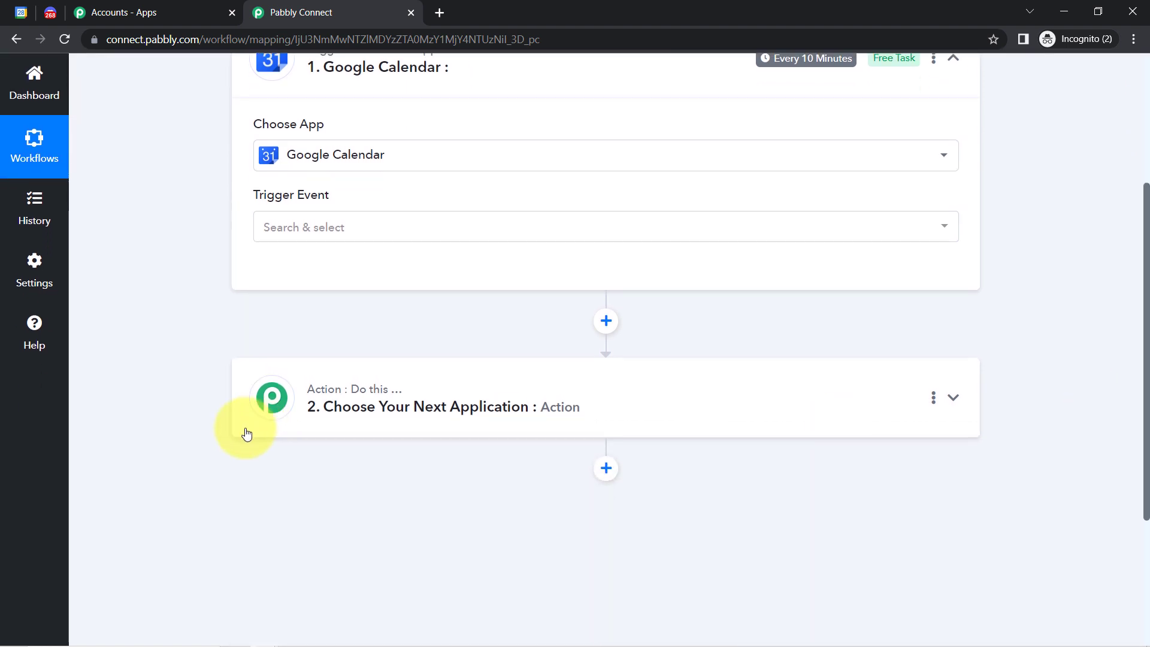
{"action": "left_click", "coordinate": [372, 413]}
{"action": "left_click", "coordinate": [319, 497]}
{"action": "type", "text": "disc"}
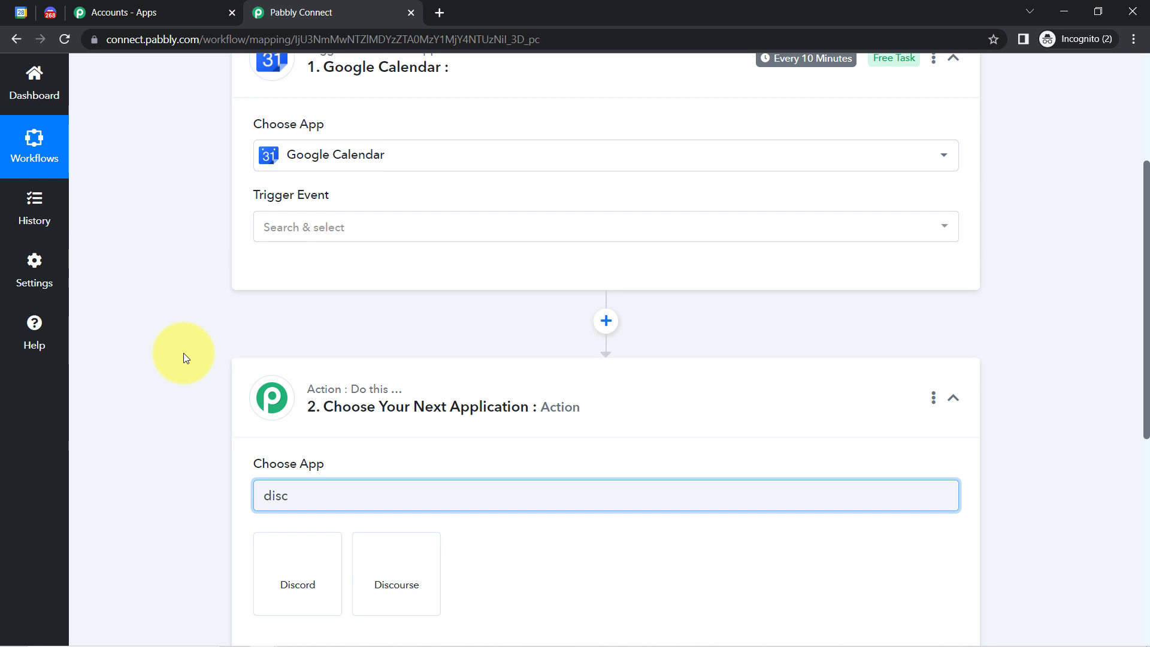
{"action": "left_click", "coordinate": [295, 559]}
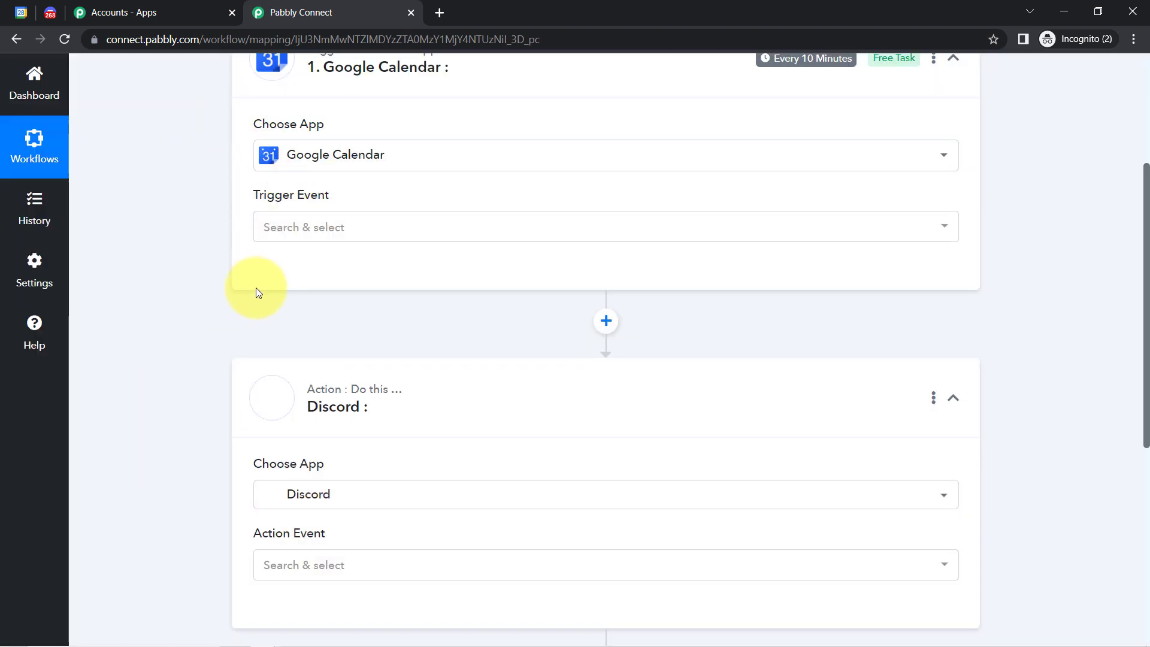
{"action": "left_click_drag", "start_coordinate": [1146, 343], "coordinate": [1135, 239]}
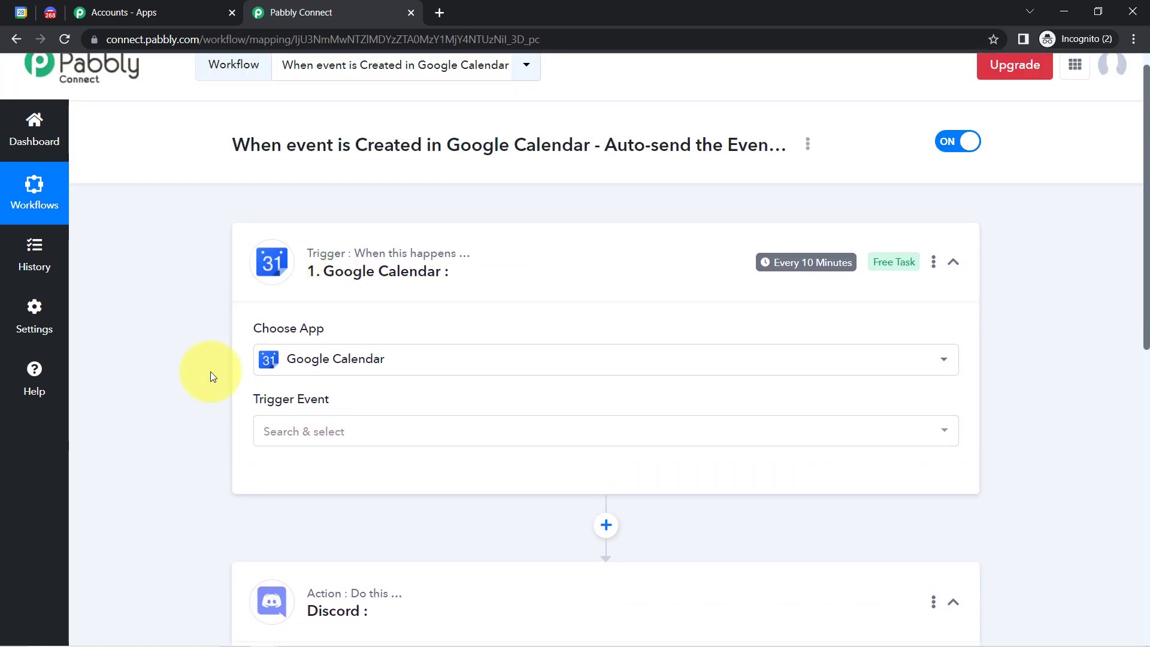
Choose New Event as the Google Calendar trigger event and begin connecting an account.
{"action": "left_click", "coordinate": [290, 436]}
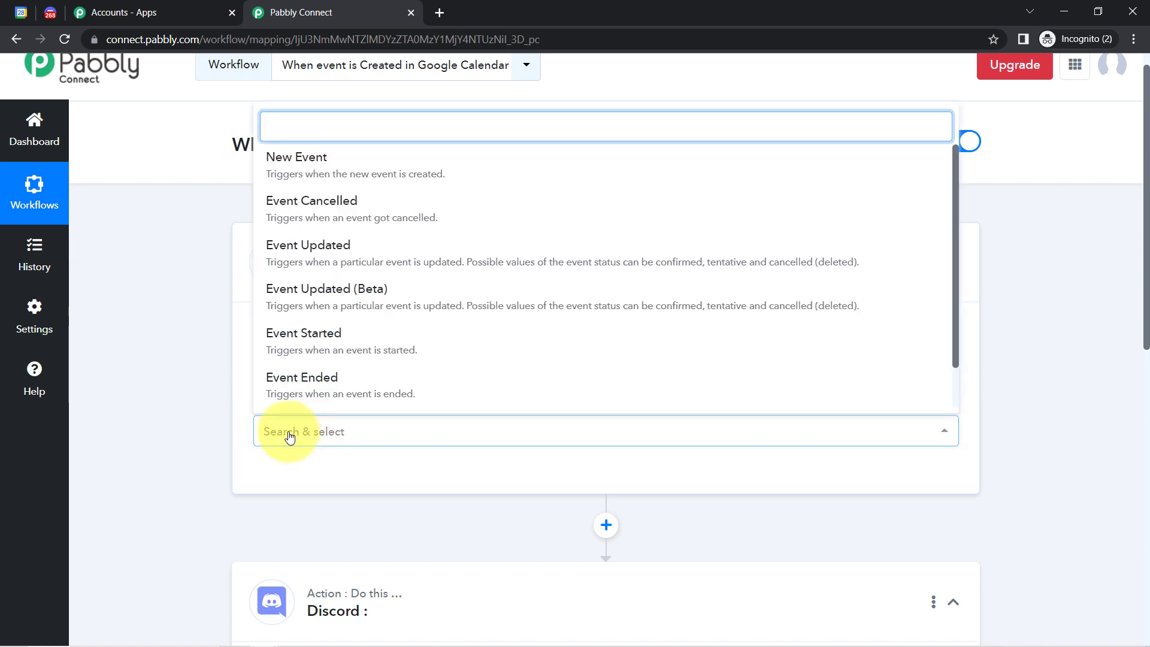
{"action": "left_click", "coordinate": [256, 436]}
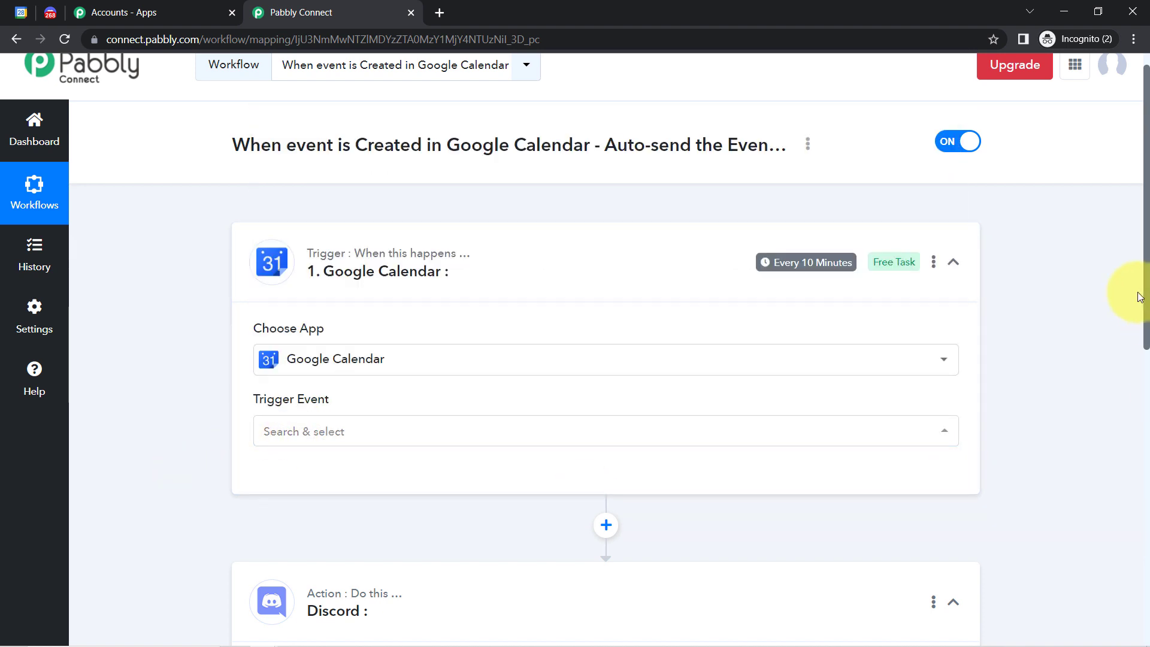
{"action": "mouse_move", "coordinate": [1146, 299]}
{"action": "left_mouse_down"}
{"action": "mouse_move", "coordinate": [1140, 398]}
{"action": "mouse_move", "coordinate": [1143, 281]}
{"action": "left_mouse_up"}
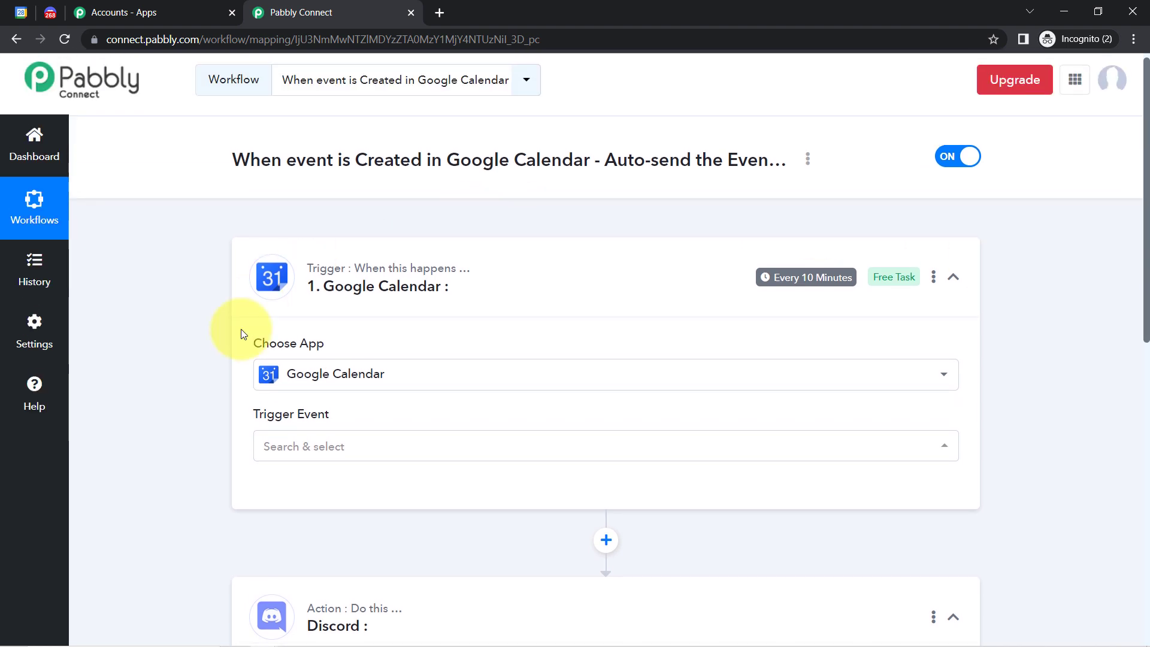
{"action": "left_click", "coordinate": [297, 448]}
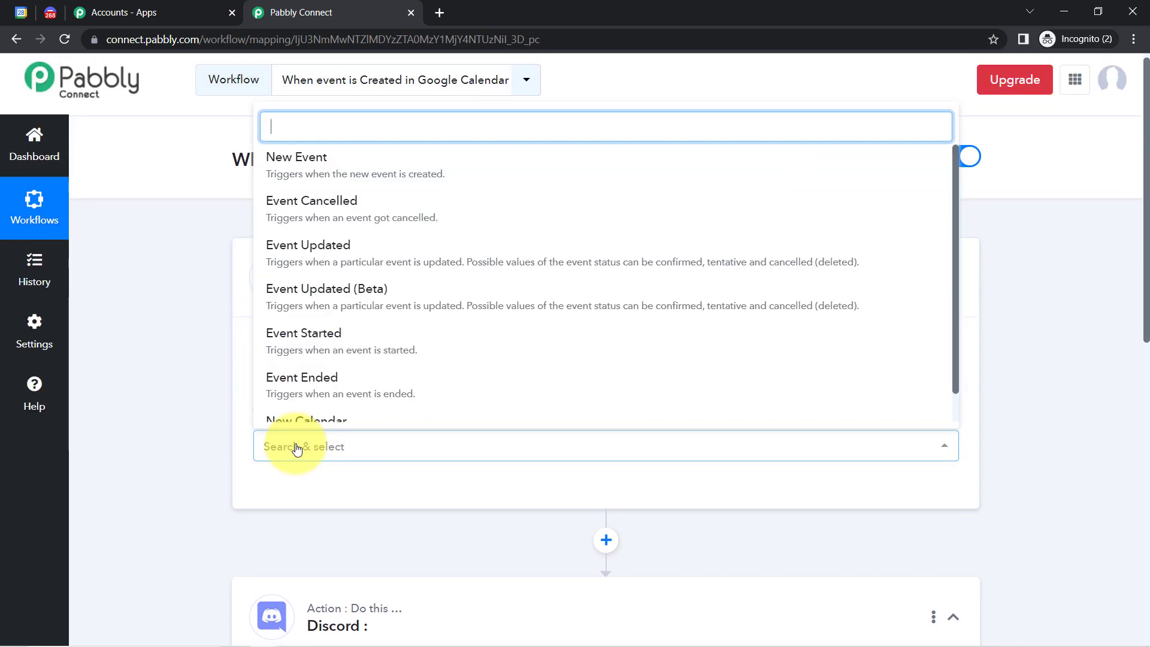
{"action": "left_click", "coordinate": [290, 173]}
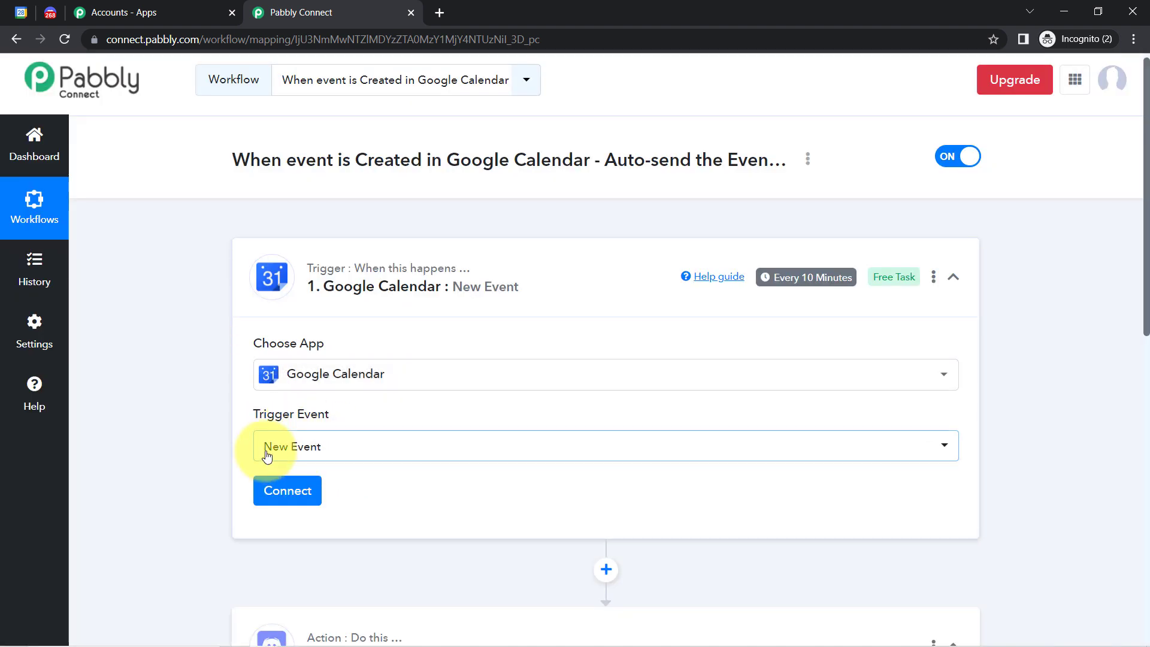
{"action": "left_click_drag", "start_coordinate": [1147, 259], "coordinate": [1147, 340]}
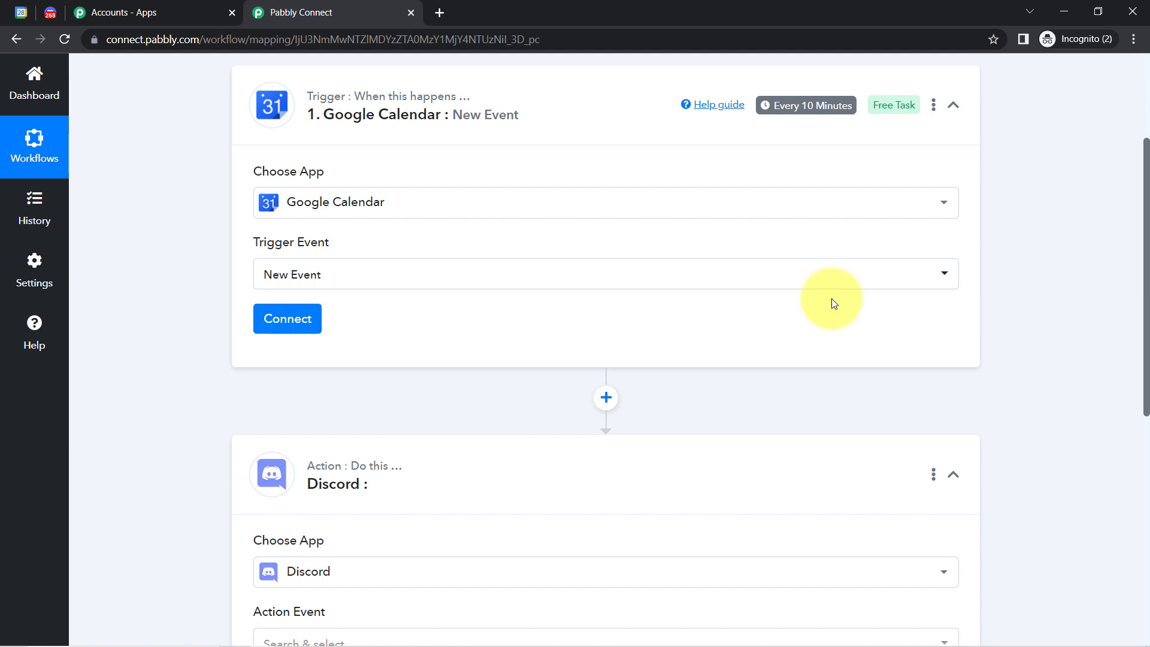
{"action": "left_click", "coordinate": [294, 329]}
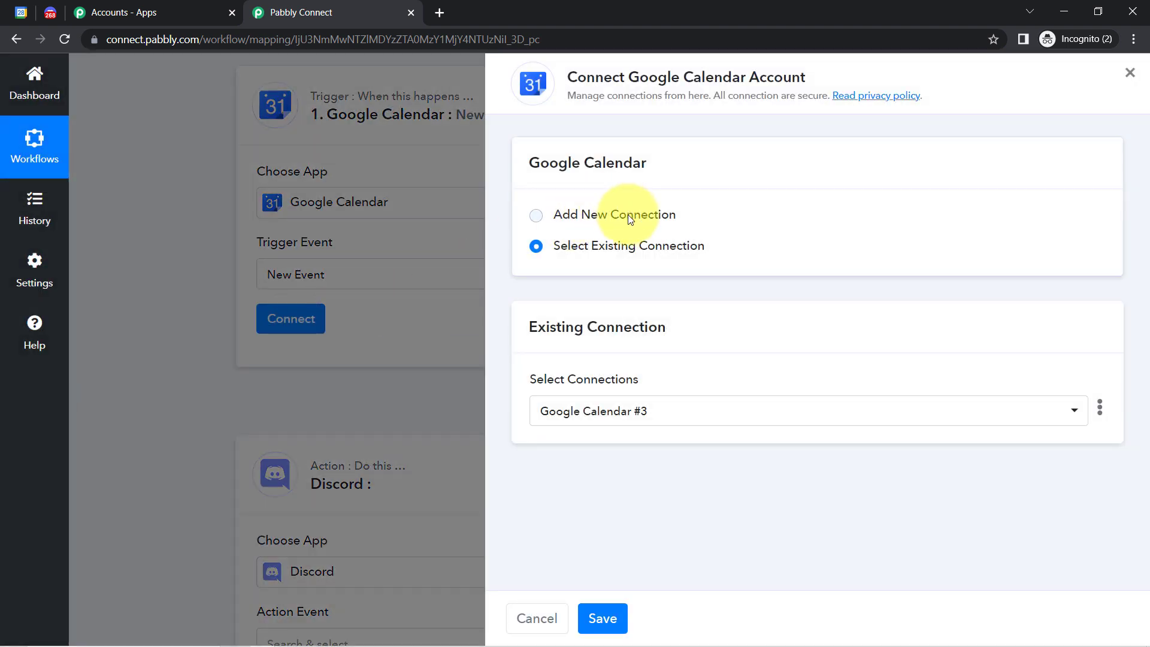
Reuse the existing Google Calendar #3 connection and save it, then view Google Calendar.
{"action": "left_click", "coordinate": [630, 219]}
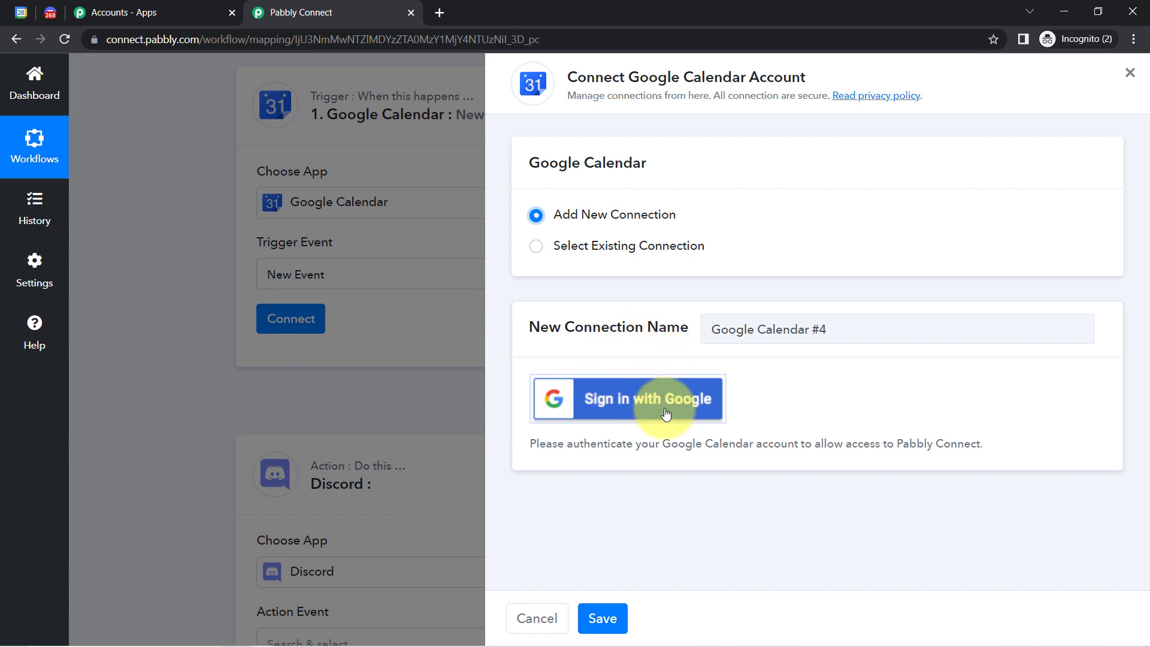
{"action": "left_click_drag", "start_coordinate": [629, 77], "coordinate": [741, 77]}
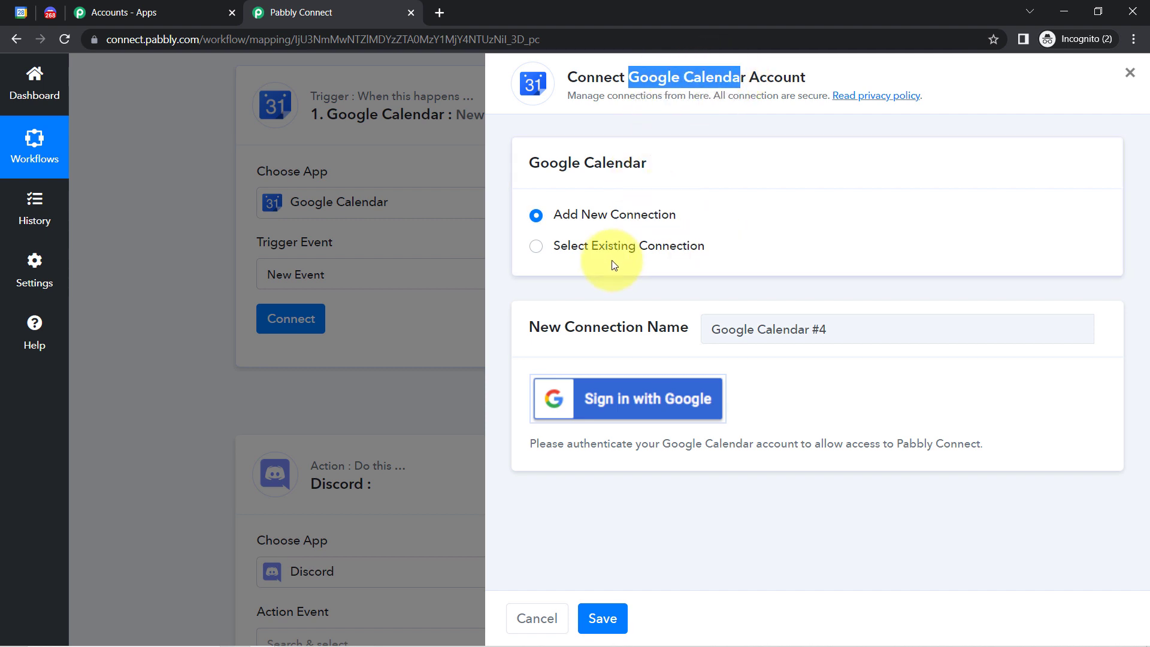
{"action": "left_click", "coordinate": [638, 250]}
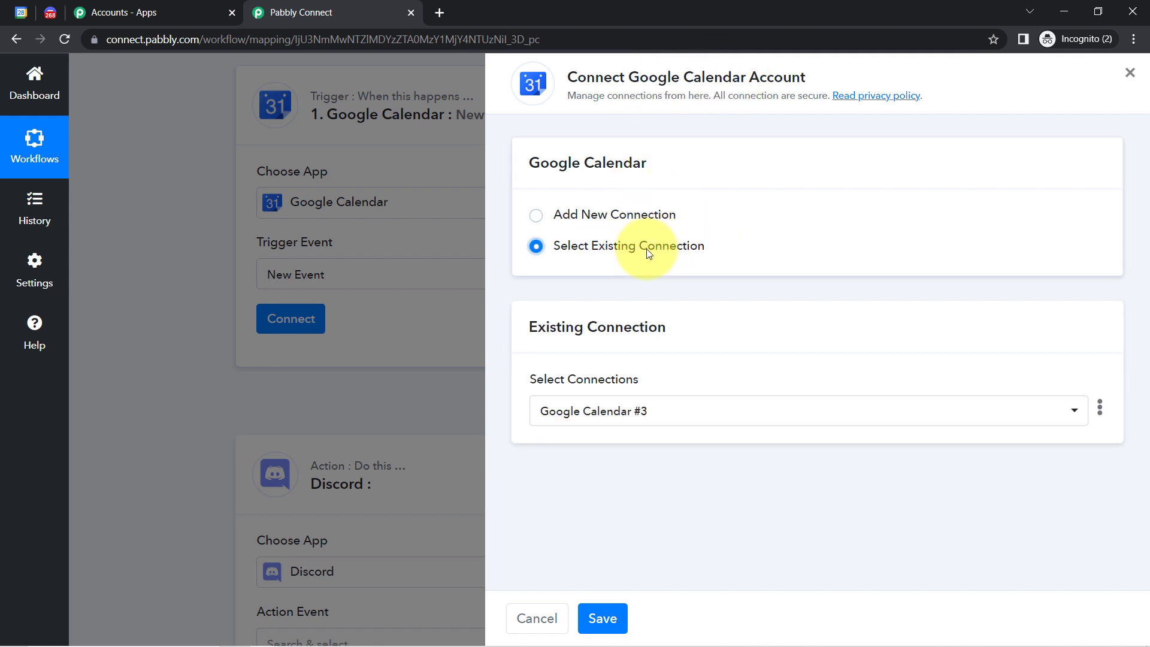
{"action": "left_click", "coordinate": [611, 617]}
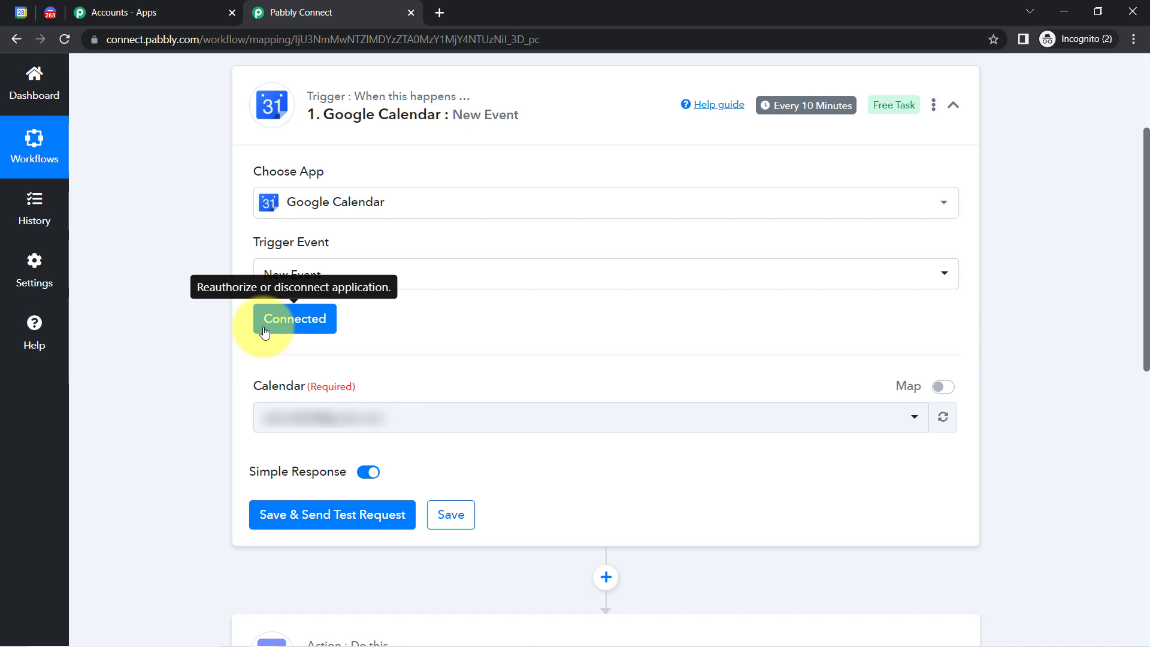
{"action": "left_click", "coordinate": [22, 13]}
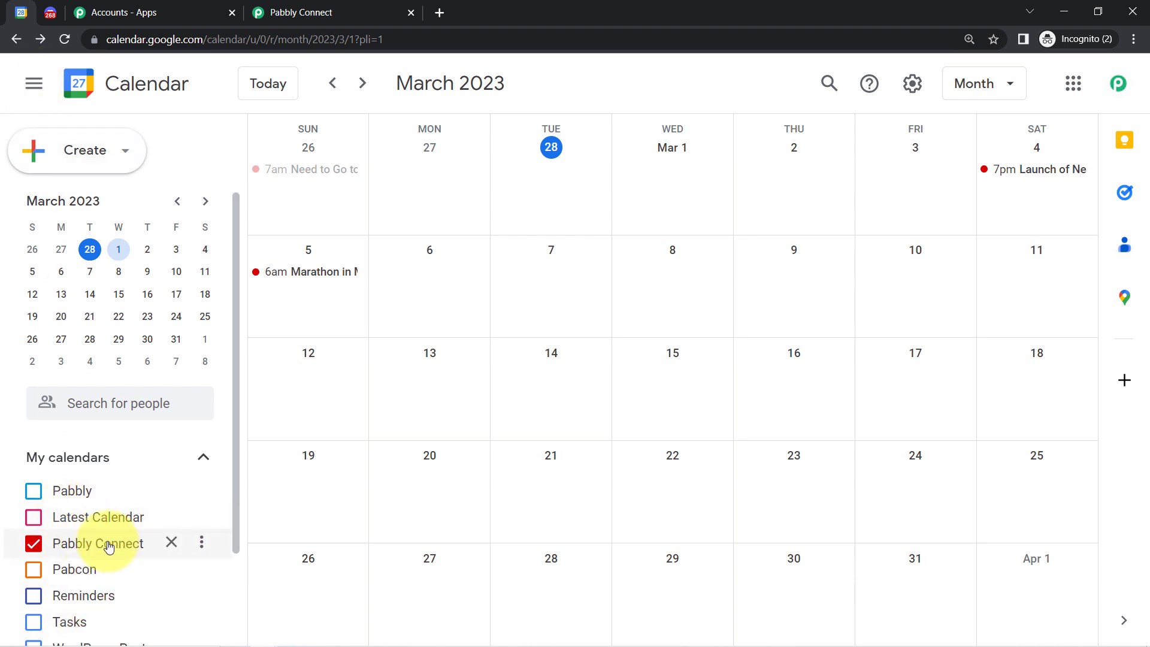
Set the trigger's Calendar to watch the Pabbly Connect calendar.
{"action": "left_click", "coordinate": [281, 4]}
{"action": "left_click", "coordinate": [280, 432]}
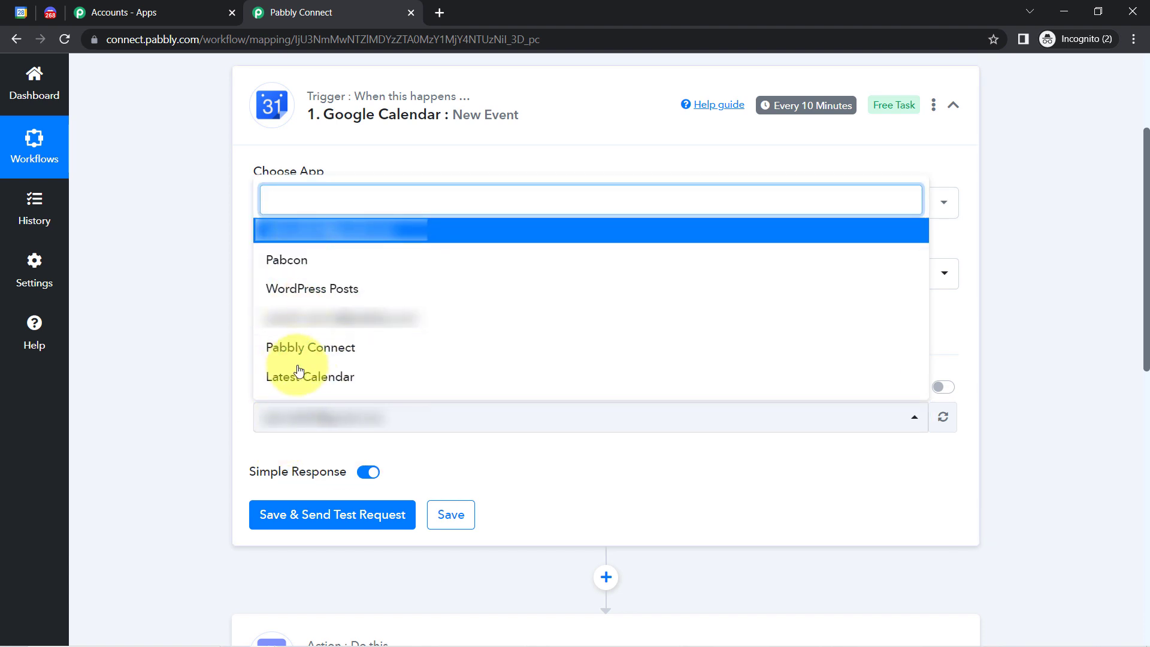
{"action": "left_click", "coordinate": [321, 349]}
{"action": "left_click", "coordinate": [182, 401]}
Save and send a test request returning the Marathon in MP event, comparing it with Google Calendar.
{"action": "left_click_drag", "start_coordinate": [1147, 360], "coordinate": [1145, 441]}
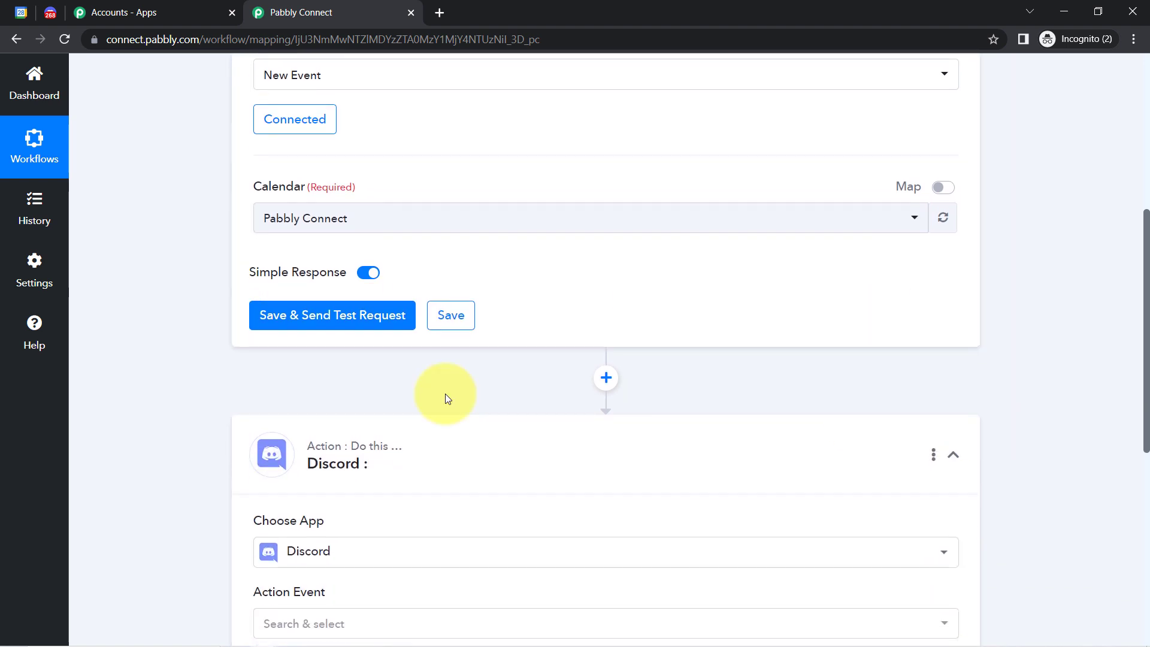
{"action": "left_click", "coordinate": [297, 320]}
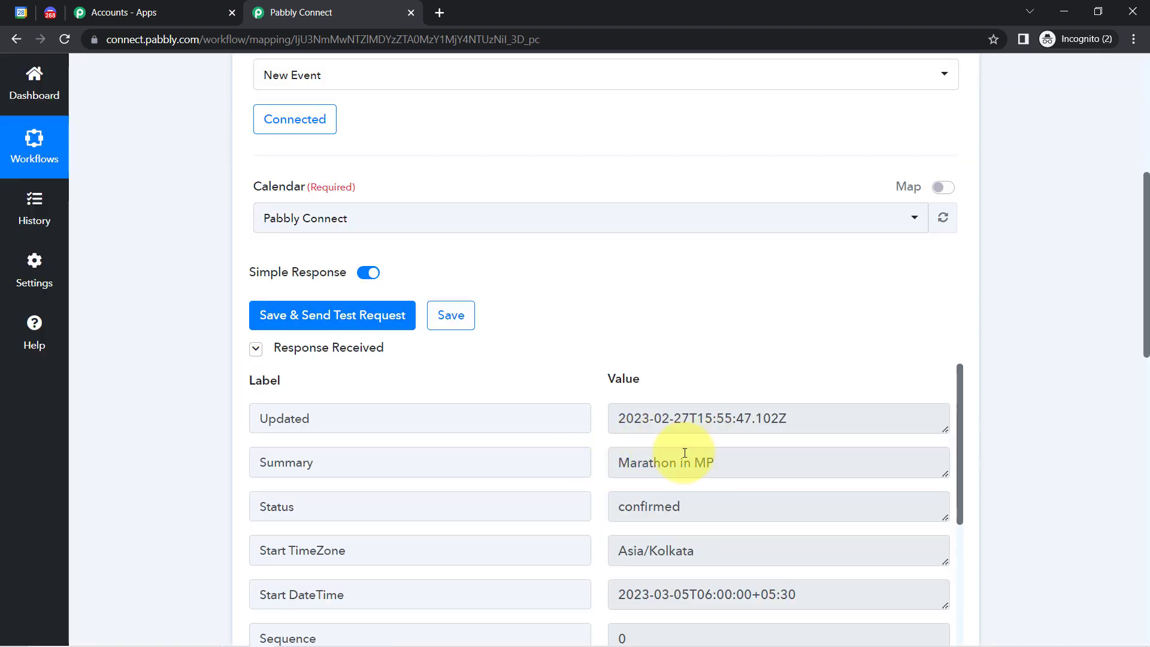
{"action": "left_click_drag", "start_coordinate": [651, 463], "coordinate": [737, 458]}
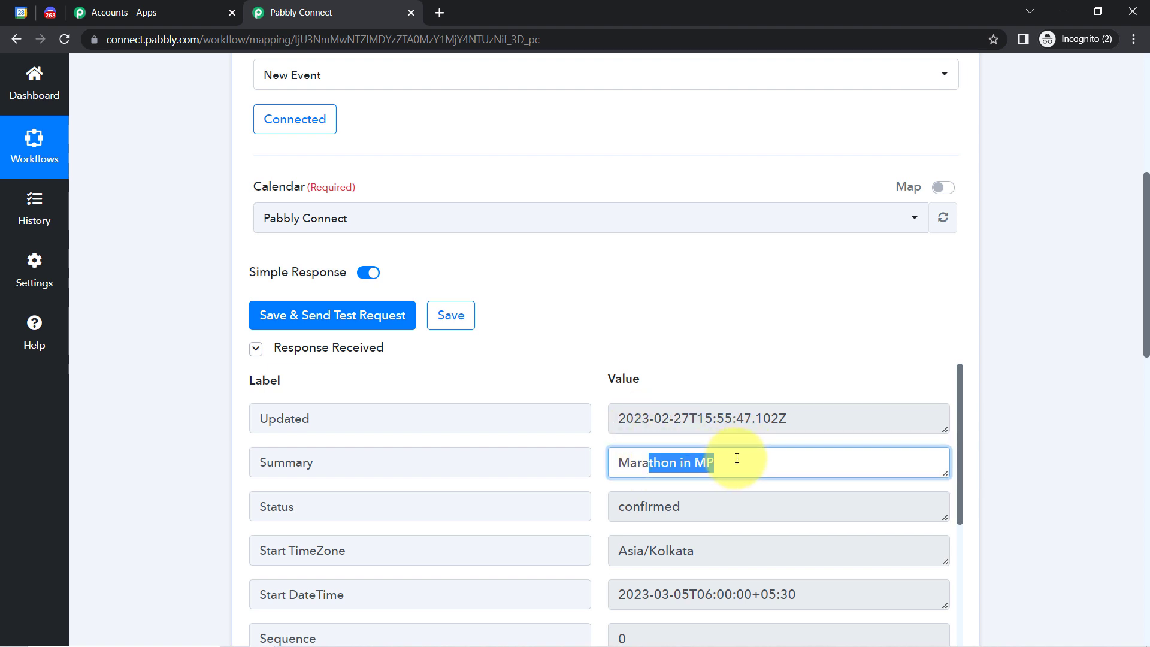
{"action": "left_click", "coordinate": [17, 15]}
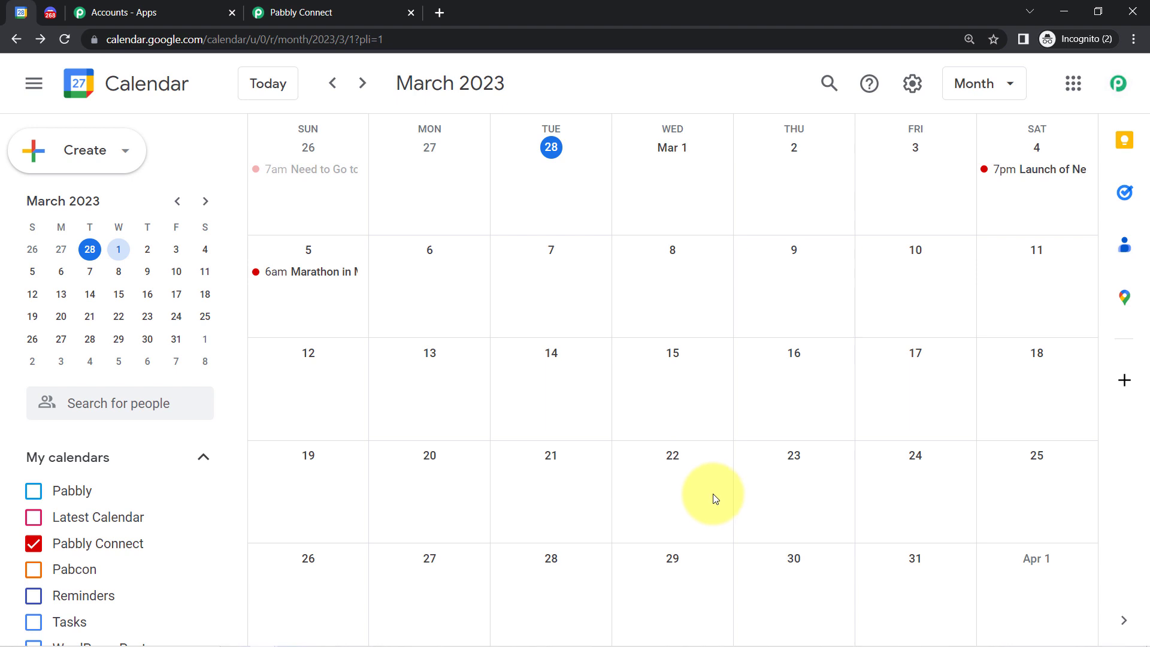
{"action": "left_click", "coordinate": [332, 11]}
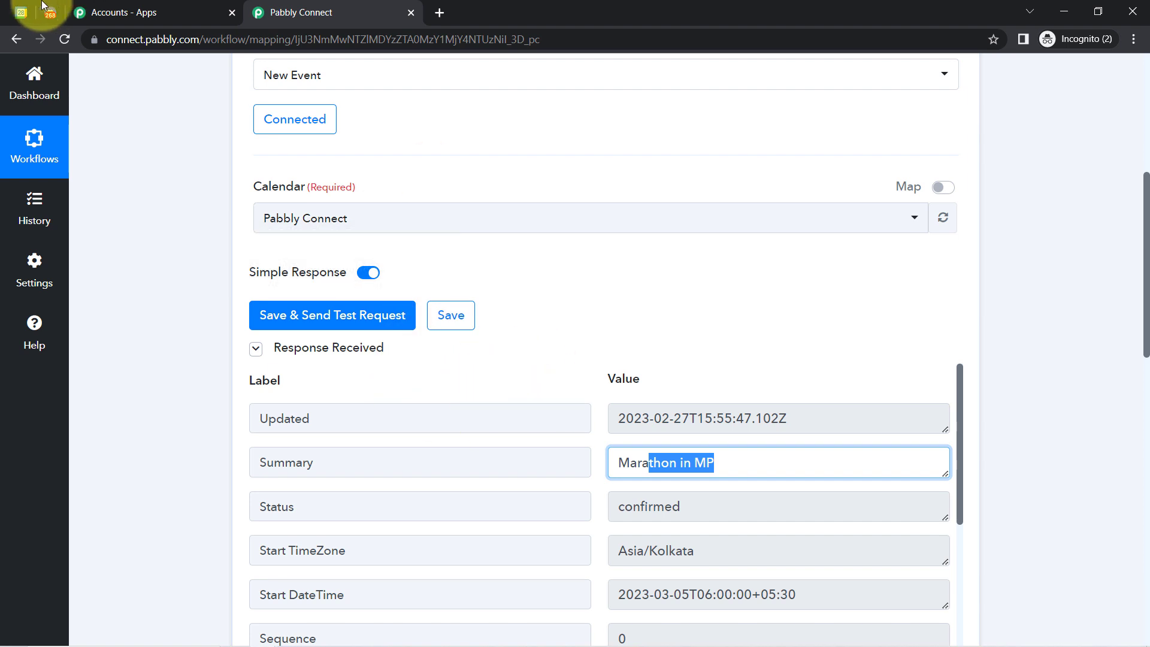
{"action": "left_click", "coordinate": [21, 11]}
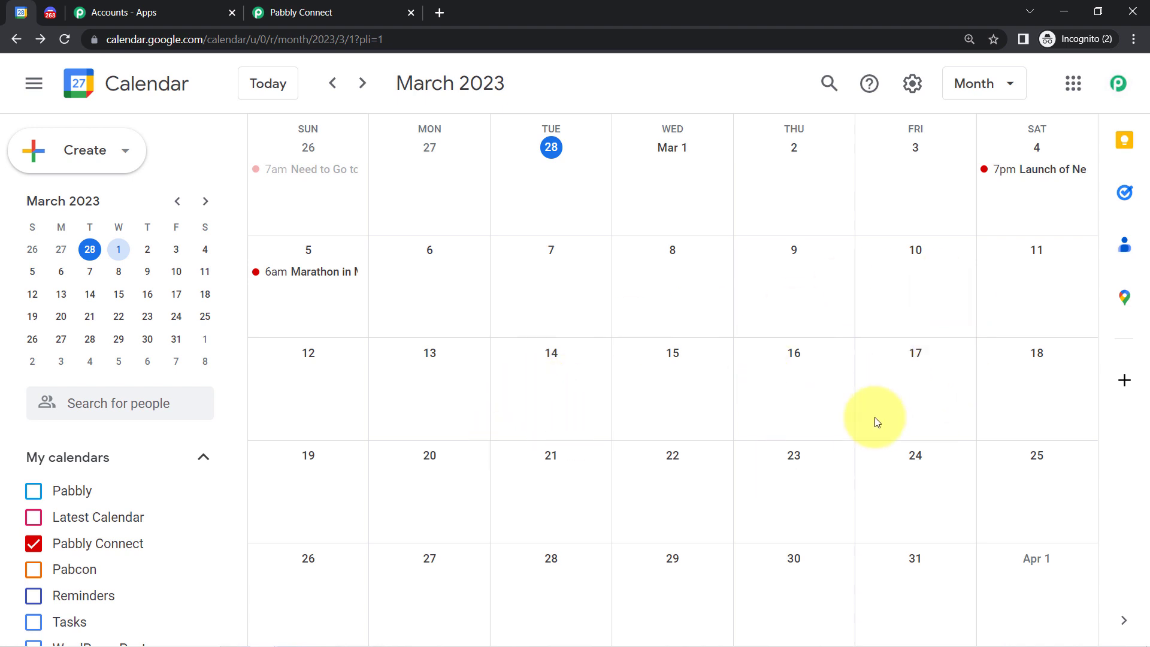
Start an Auto Expo of Car event on March 26 running 5:30pm to 10:00pm.
{"action": "left_click", "coordinate": [326, 554]}
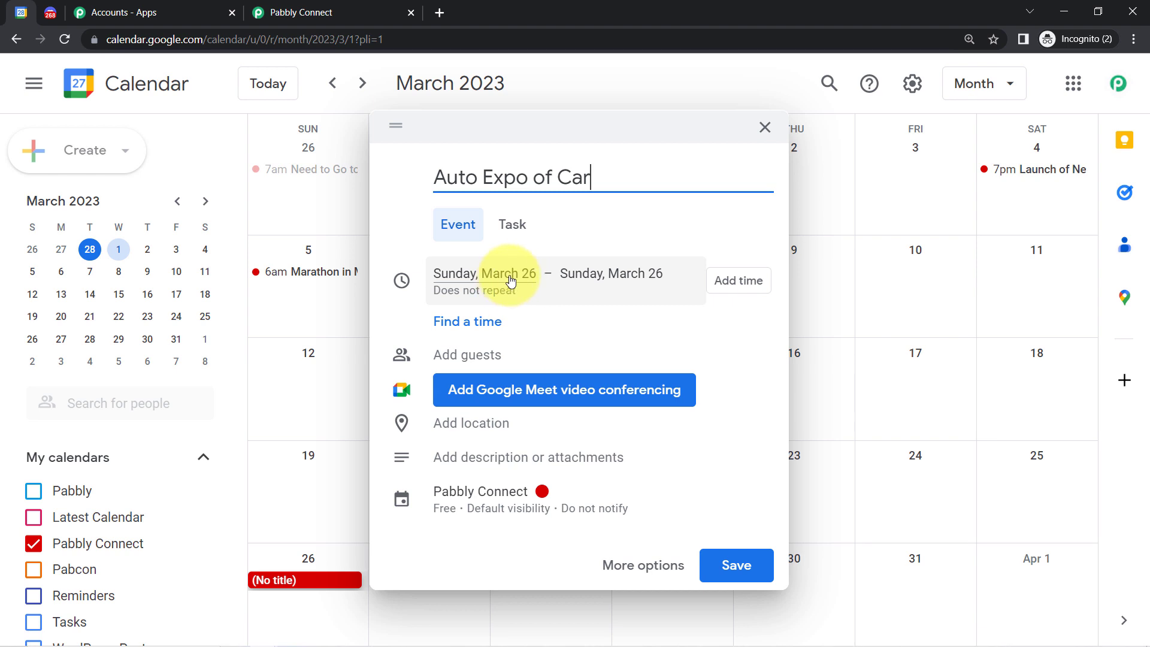
{"action": "left_click", "coordinate": [732, 286]}
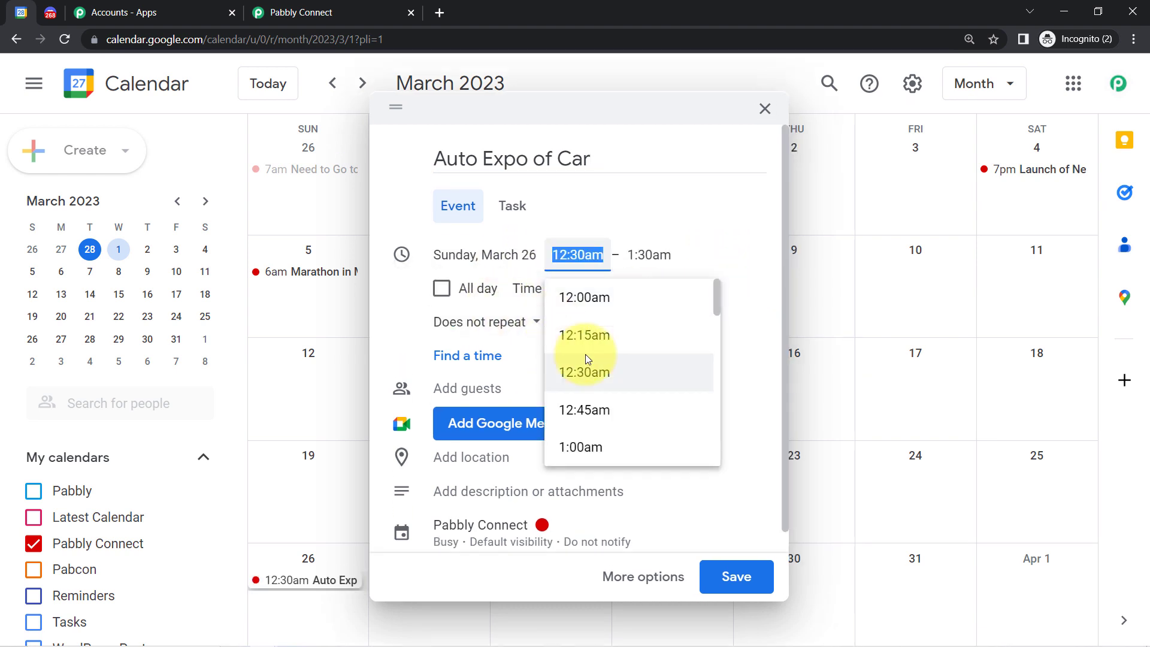
{"action": "left_click_drag", "start_coordinate": [719, 297], "coordinate": [712, 406]}
{"action": "left_click", "coordinate": [593, 326]}
{"action": "left_click", "coordinate": [642, 255]}
{"action": "scroll", "coordinate": [712, 335], "scroll_direction": "down", "scroll_amount": 3}
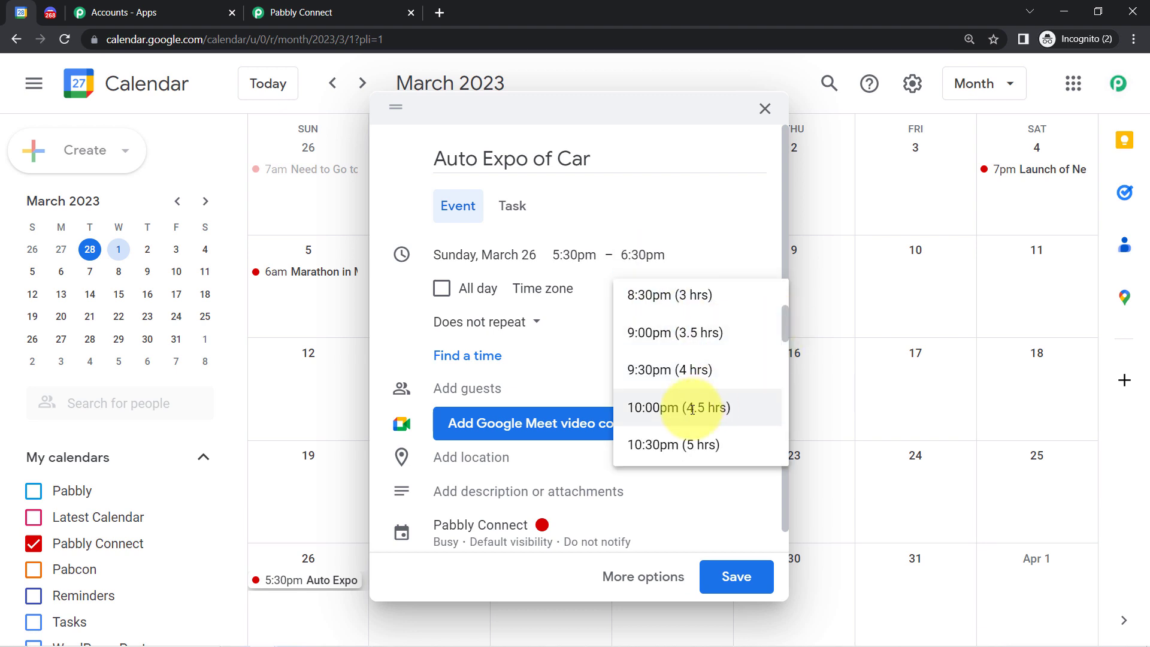
{"action": "left_click", "coordinate": [693, 409]}
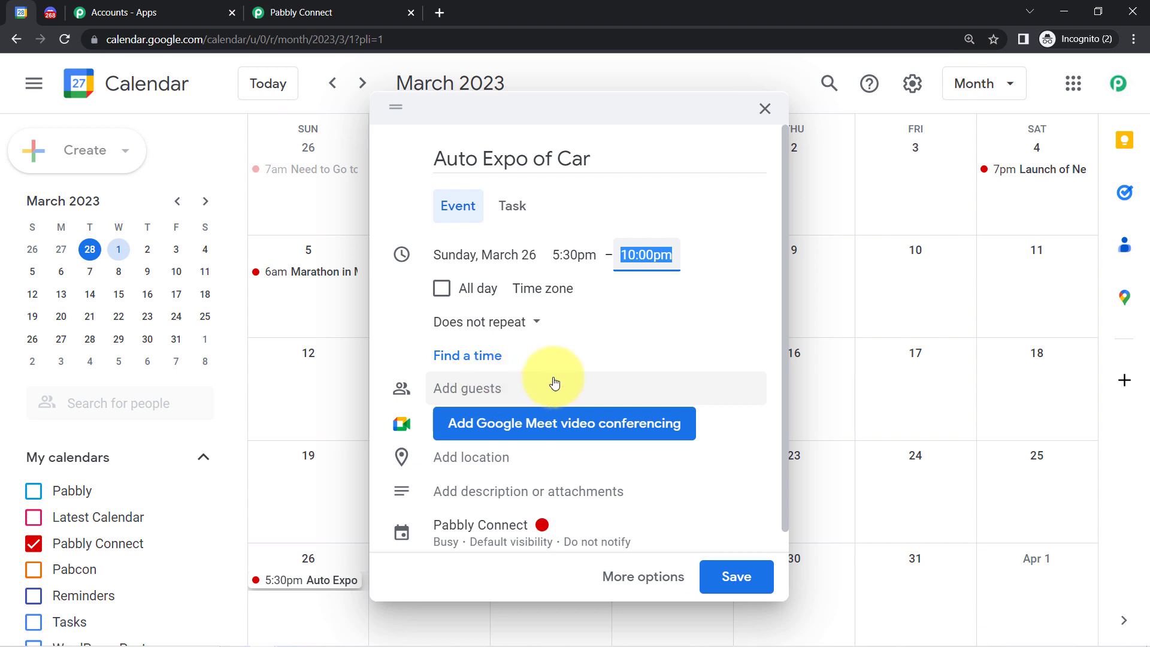
Add Bhopal, Madhya Pradesh as location and a booth-registration description, then save.
{"action": "left_click_drag", "start_coordinate": [785, 415], "coordinate": [784, 441]}
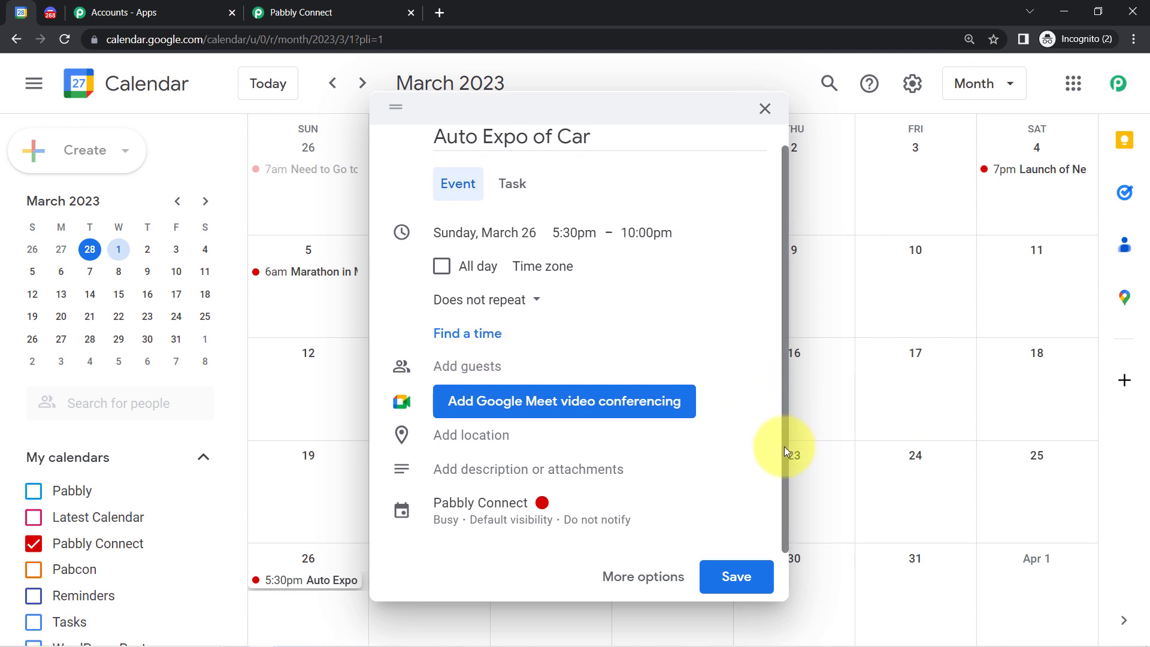
{"action": "left_click", "coordinate": [507, 445]}
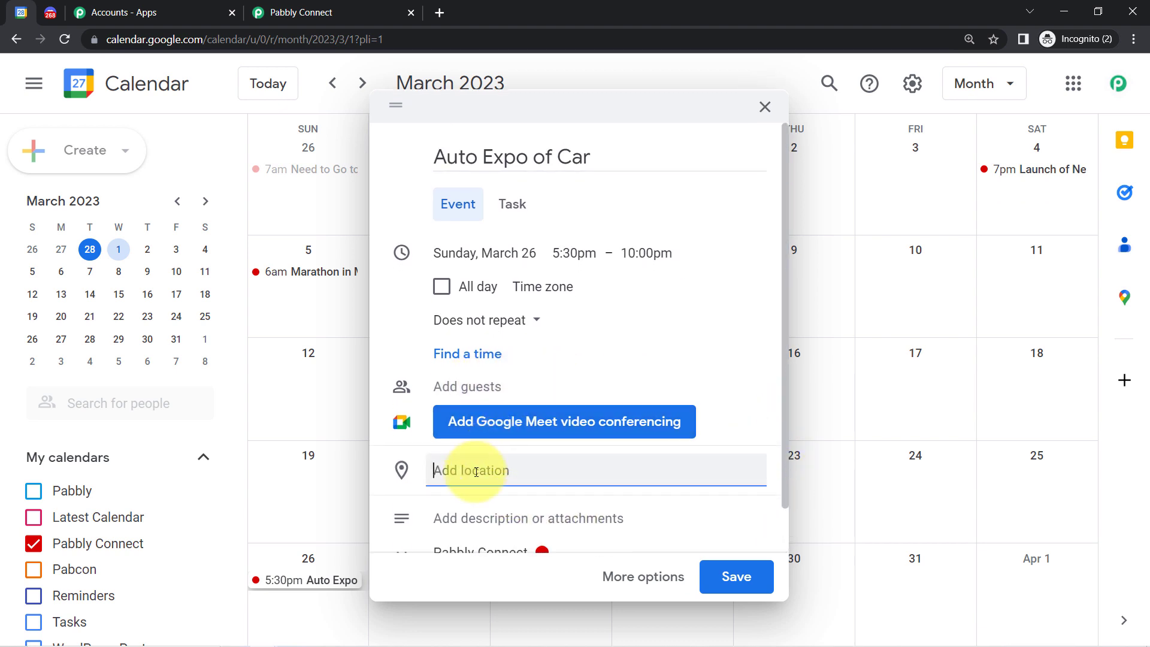
{"action": "type", "text": "bhopa"}
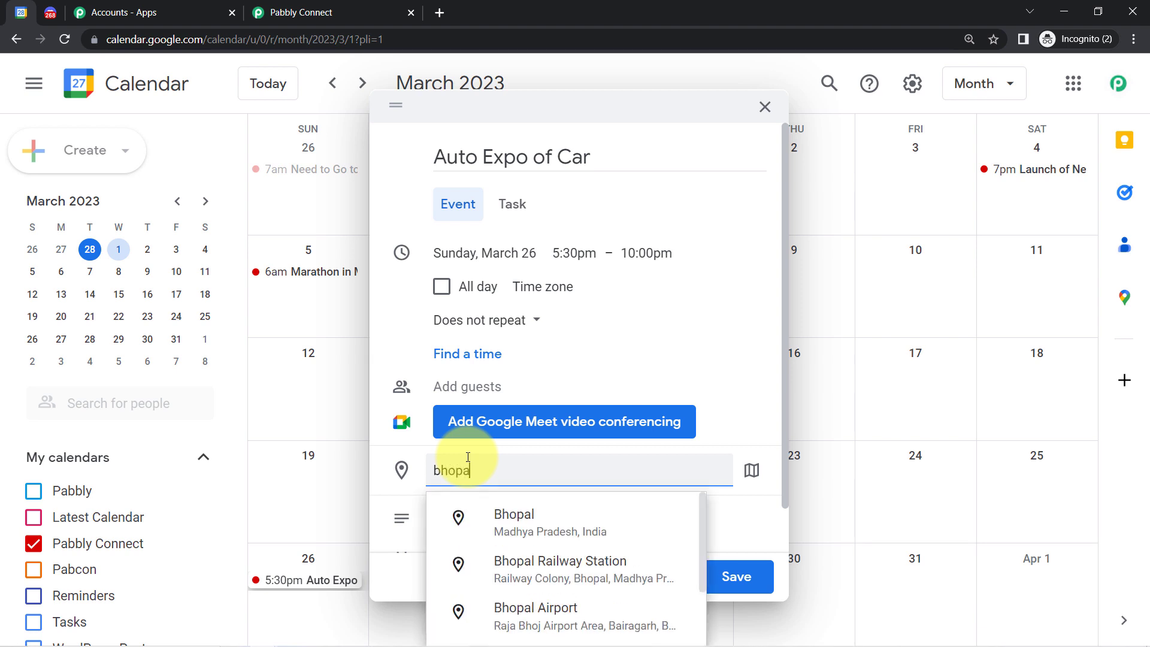
{"action": "left_click", "coordinate": [525, 509]}
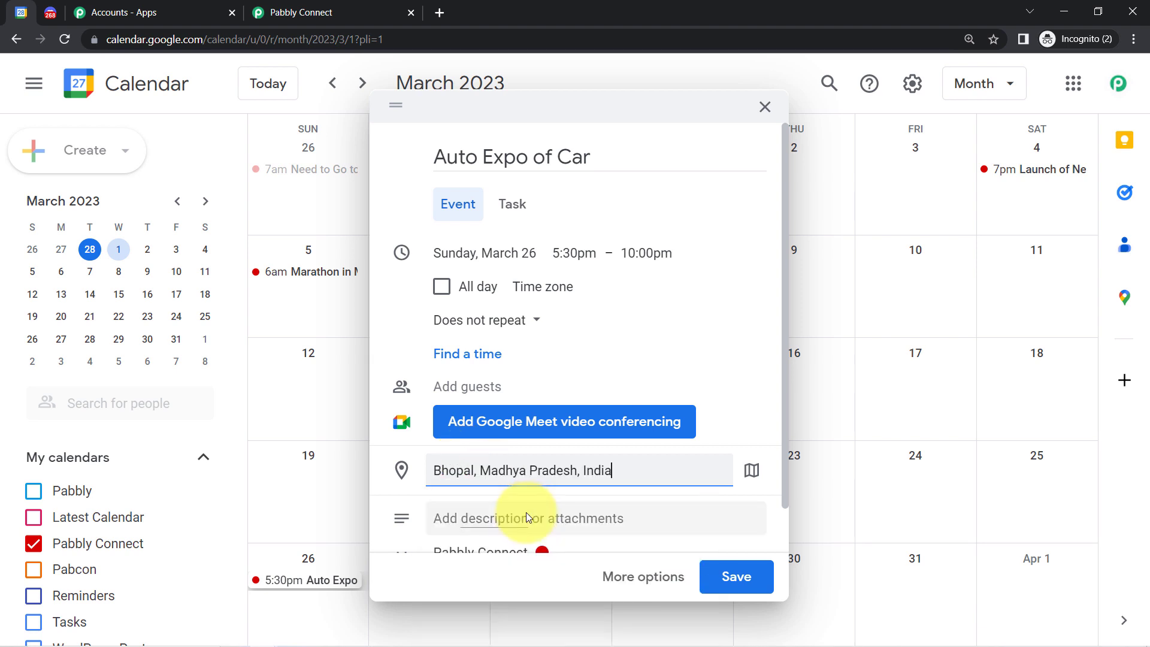
{"action": "left_click", "coordinate": [480, 525]}
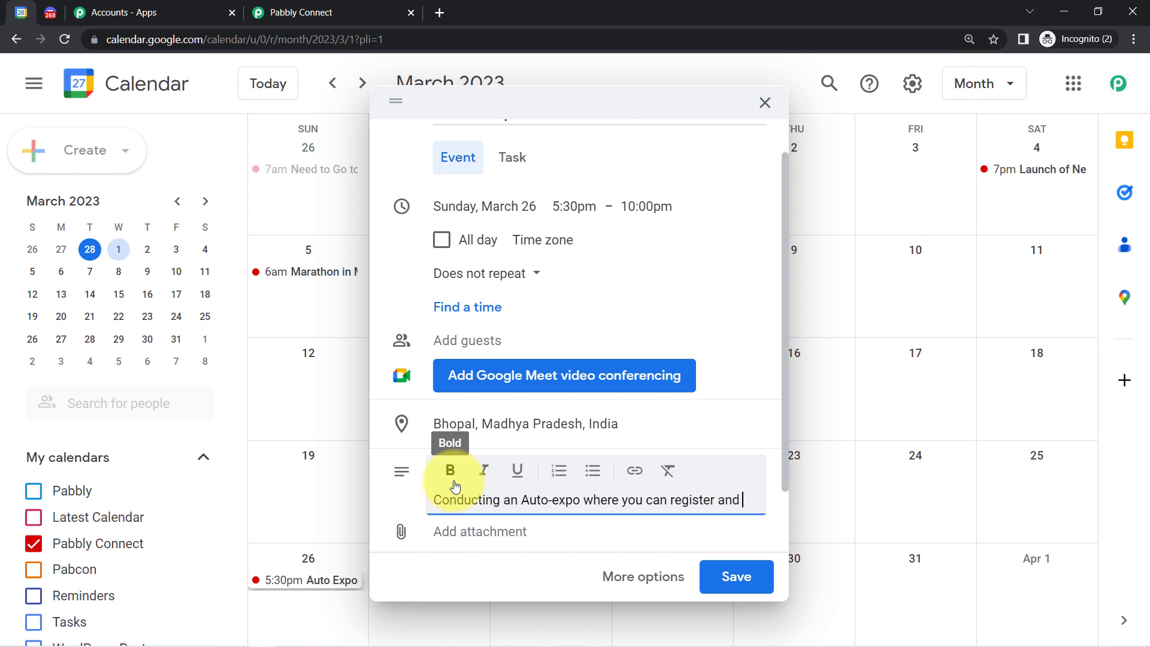
{"action": "type", "text": "book your booth"}
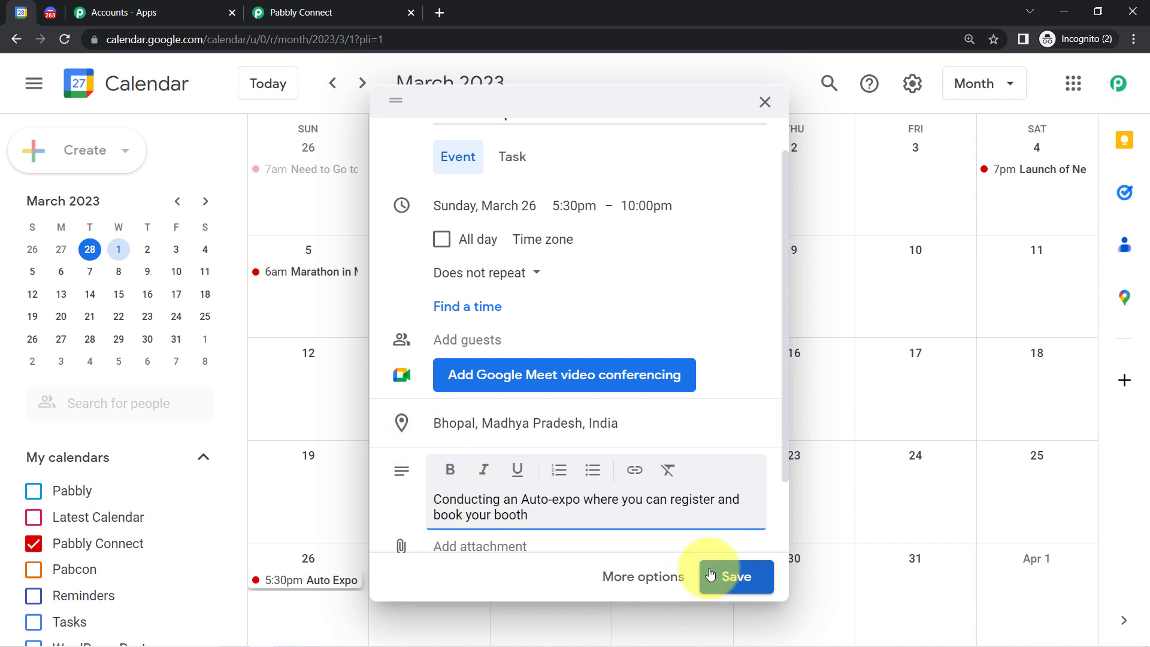
{"action": "left_click", "coordinate": [731, 586]}
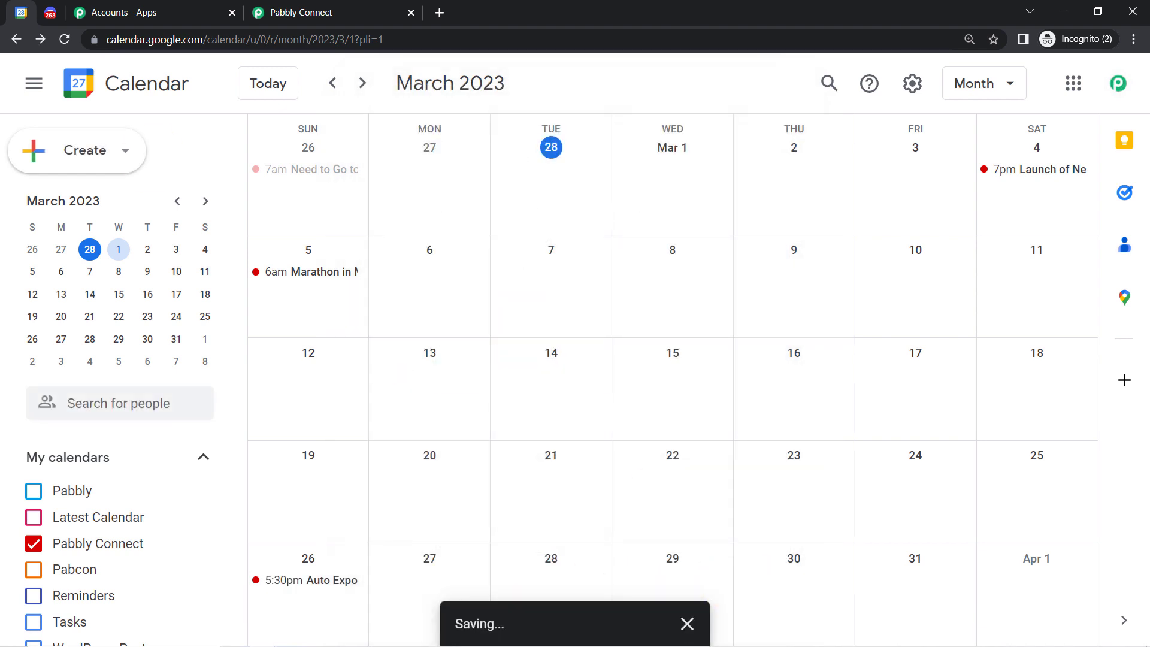
{"action": "left_click", "coordinate": [303, 13]}
Fetch a fresh test event and check its Auto Expo of Car summary, Asia/Kolkata zone and start date-time.
{"action": "left_click", "coordinate": [322, 323]}
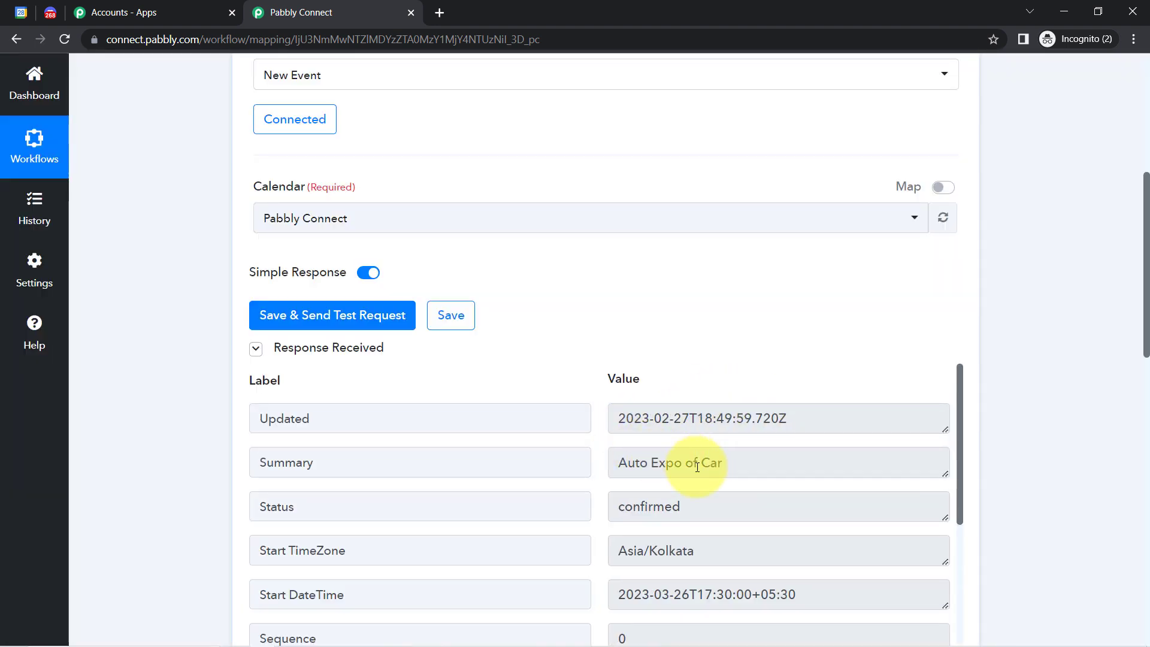
{"action": "left_click_drag", "start_coordinate": [697, 467], "coordinate": [610, 463]}
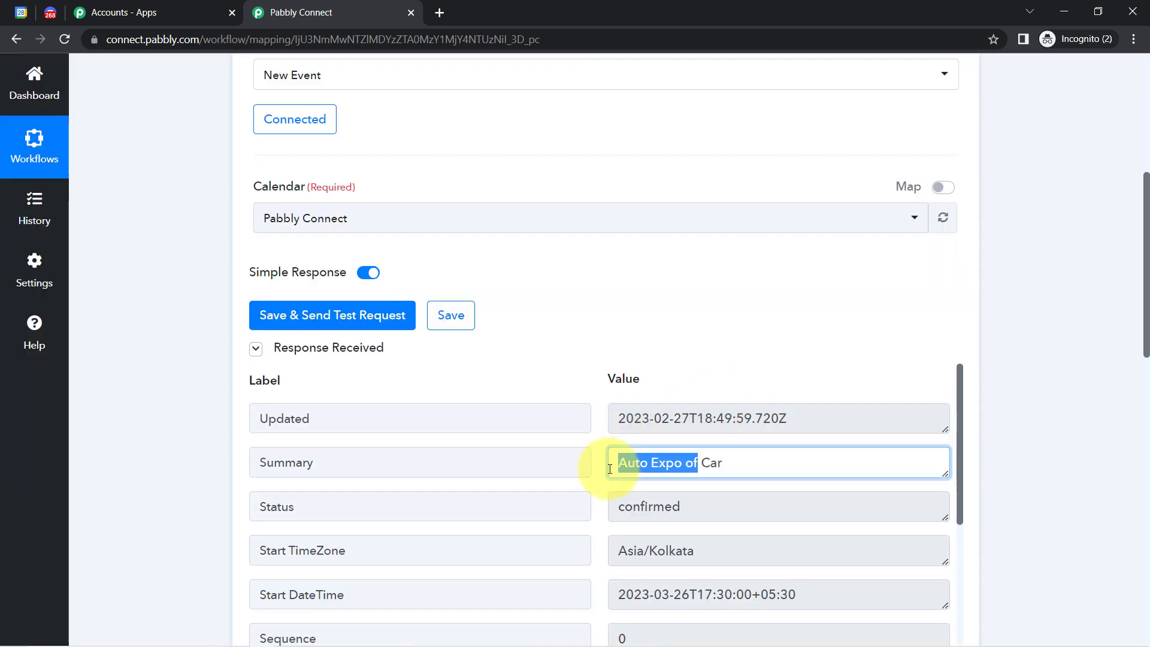
{"action": "scroll", "coordinate": [1148, 292], "scroll_direction": "down", "scroll_amount": 1}
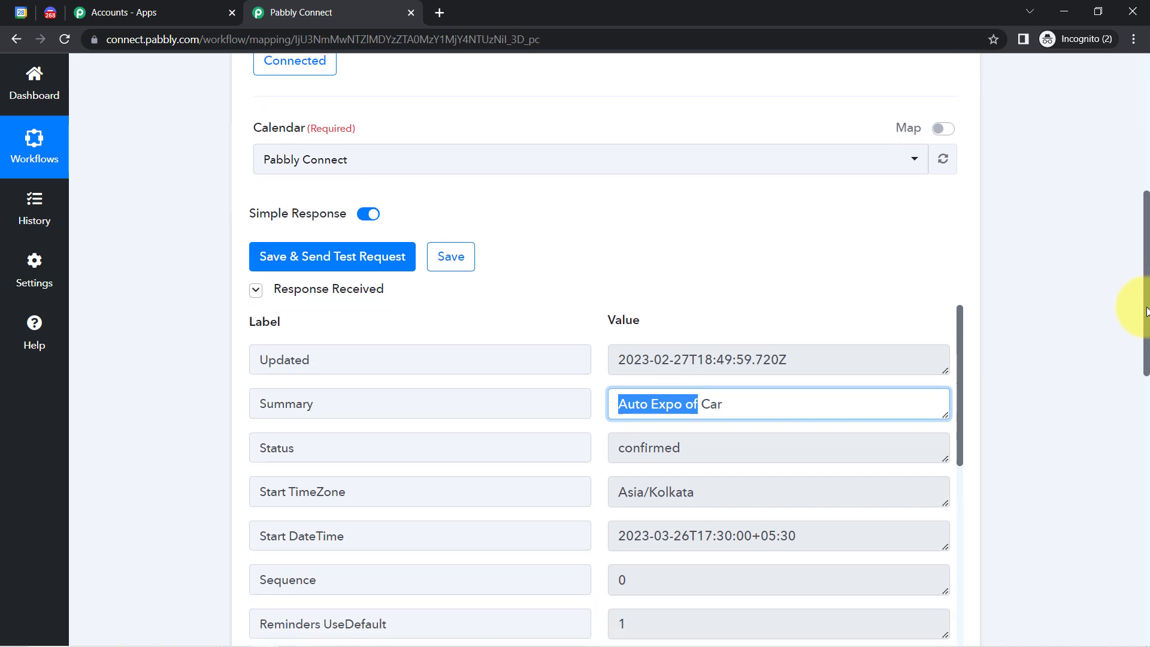
{"action": "scroll", "coordinate": [1145, 318], "scroll_direction": "down", "scroll_amount": 2}
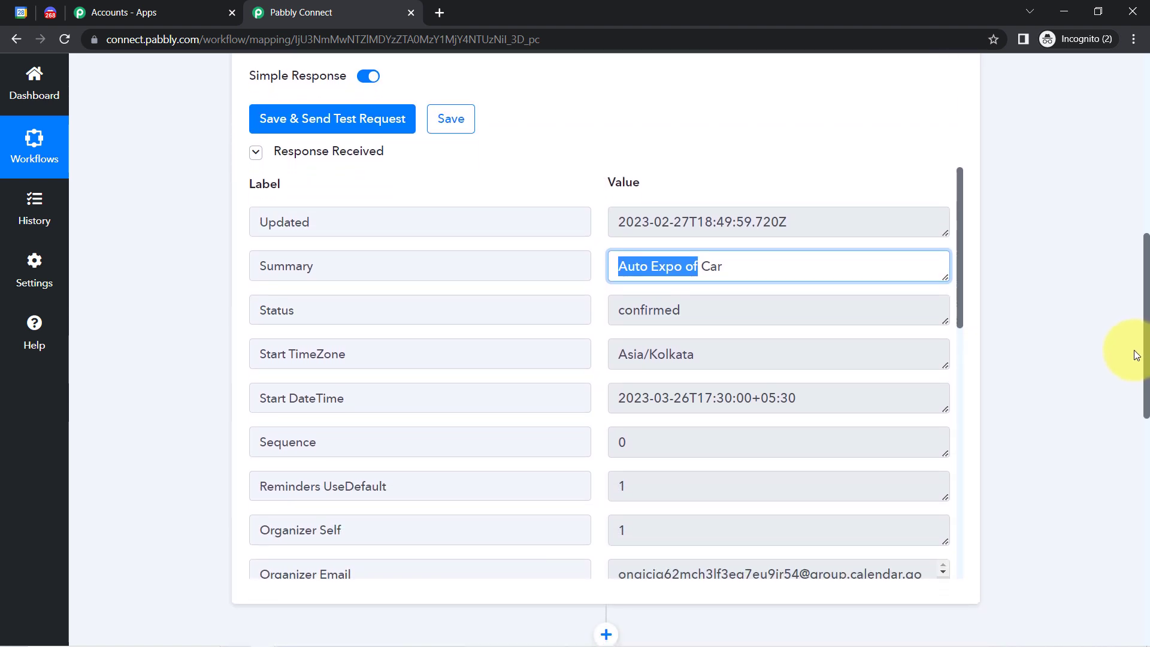
{"action": "scroll", "coordinate": [1137, 351], "scroll_direction": "down", "scroll_amount": 1}
{"action": "left_click", "coordinate": [650, 261]}
{"action": "left_click_drag", "start_coordinate": [635, 258], "coordinate": [694, 259]}
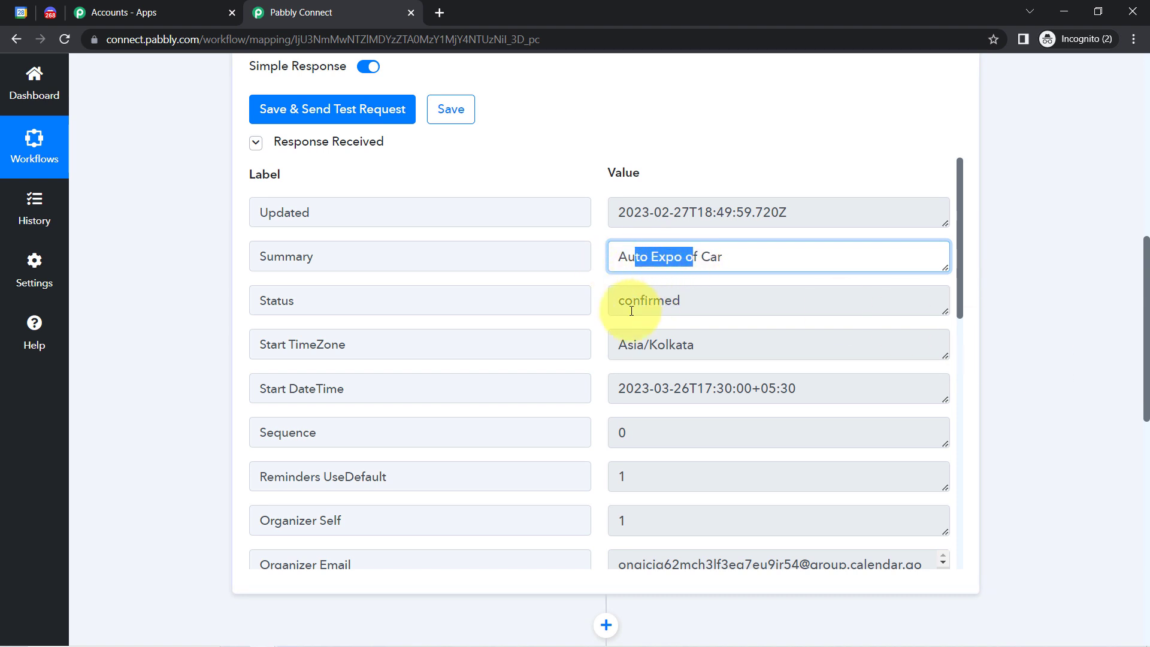
{"action": "left_click_drag", "start_coordinate": [619, 343], "coordinate": [685, 336]}
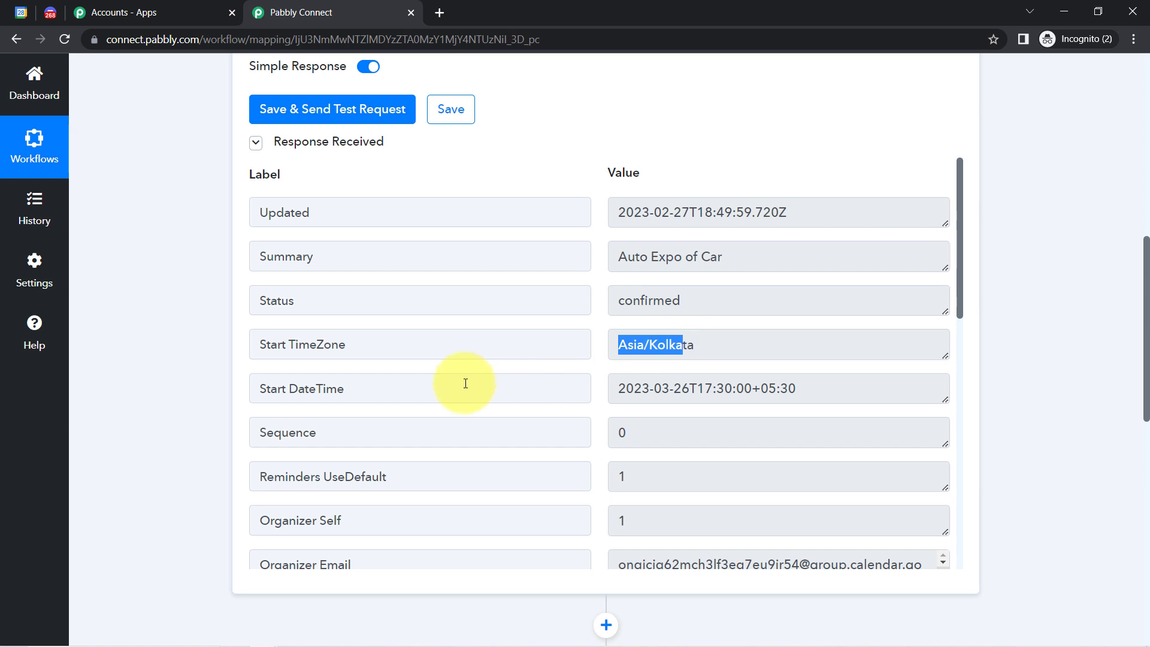
{"action": "left_click_drag", "start_coordinate": [277, 391], "coordinate": [309, 390]}
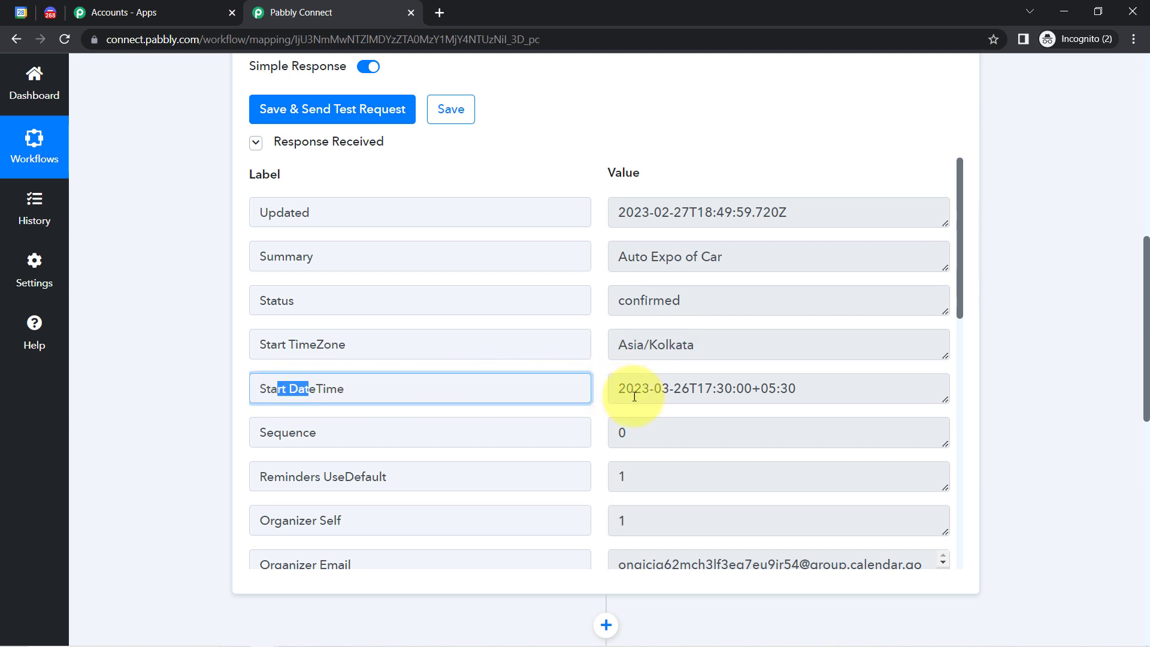
{"action": "left_click_drag", "start_coordinate": [689, 390], "coordinate": [626, 390]}
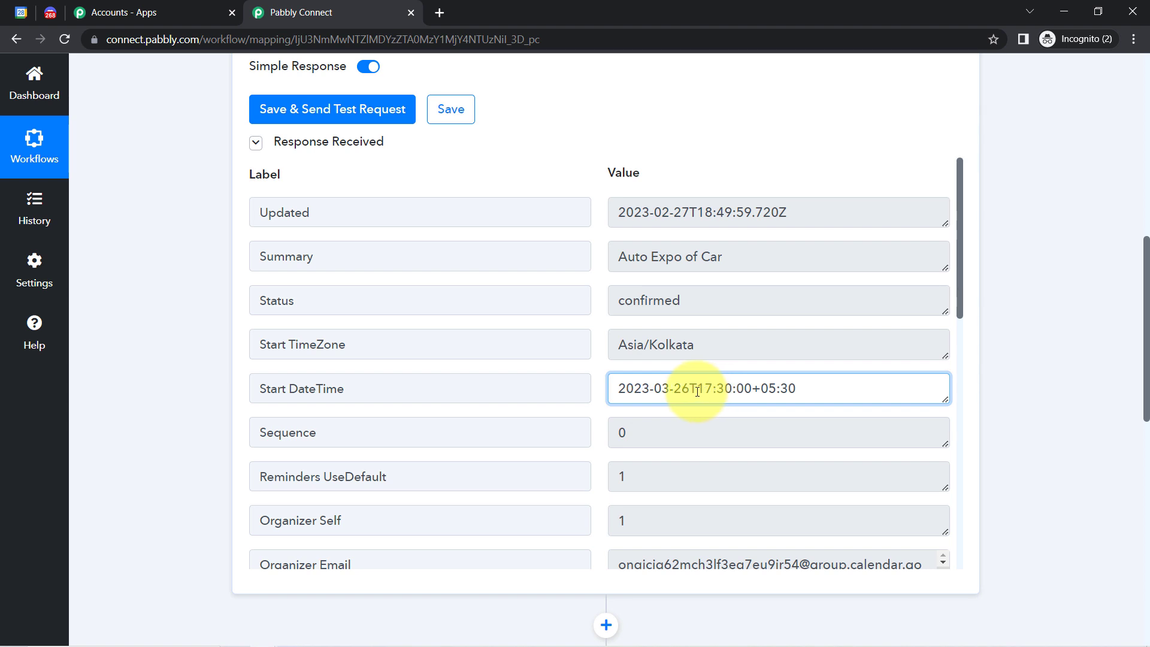
{"action": "left_click_drag", "start_coordinate": [704, 391], "coordinate": [760, 390]}
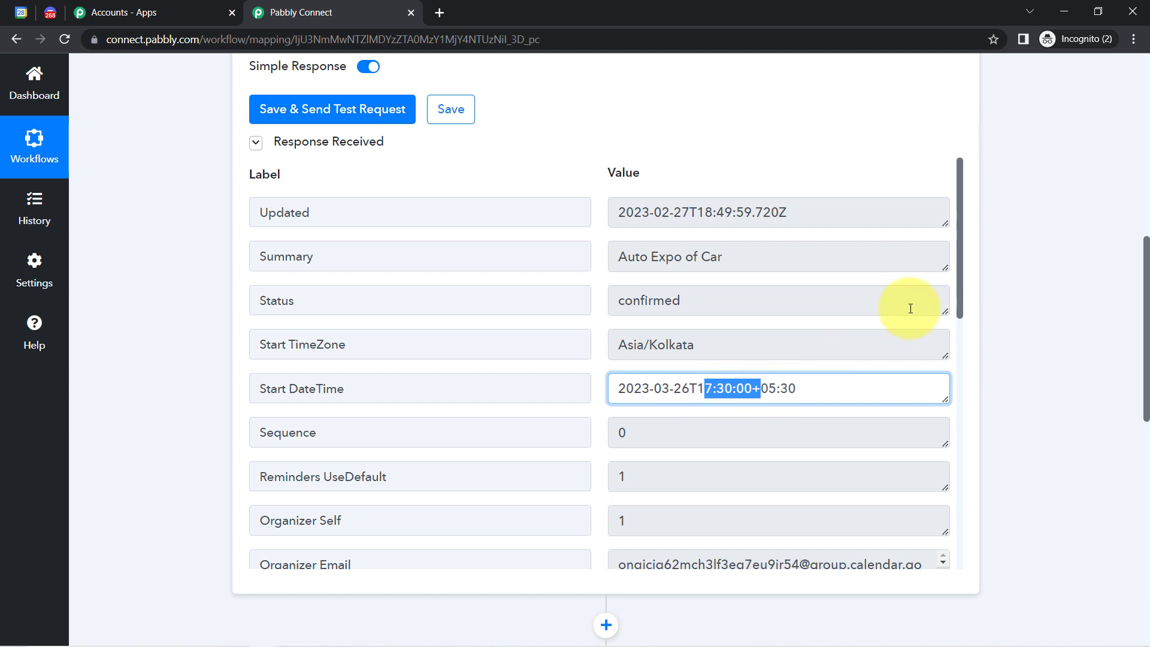
Review the Location and full Description values, enlarging the Description box, then reach the Discord action.
{"action": "left_click_drag", "start_coordinate": [961, 282], "coordinate": [952, 452]}
{"action": "triple_click", "coordinate": [683, 224]}
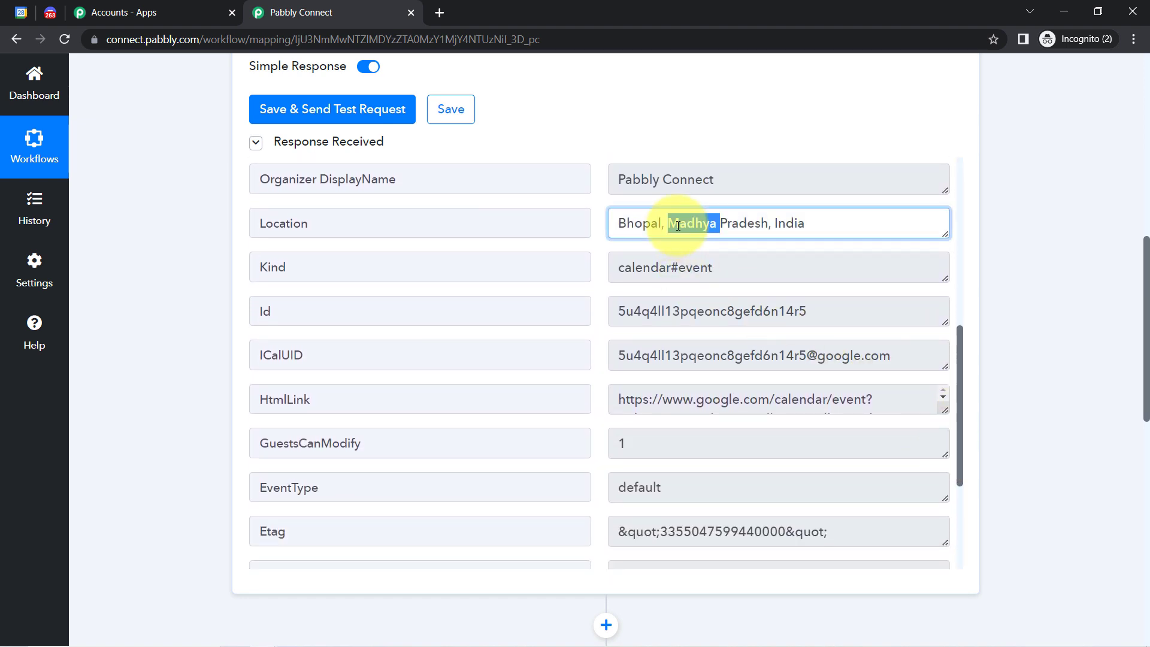
{"action": "left_click", "coordinate": [962, 365]}
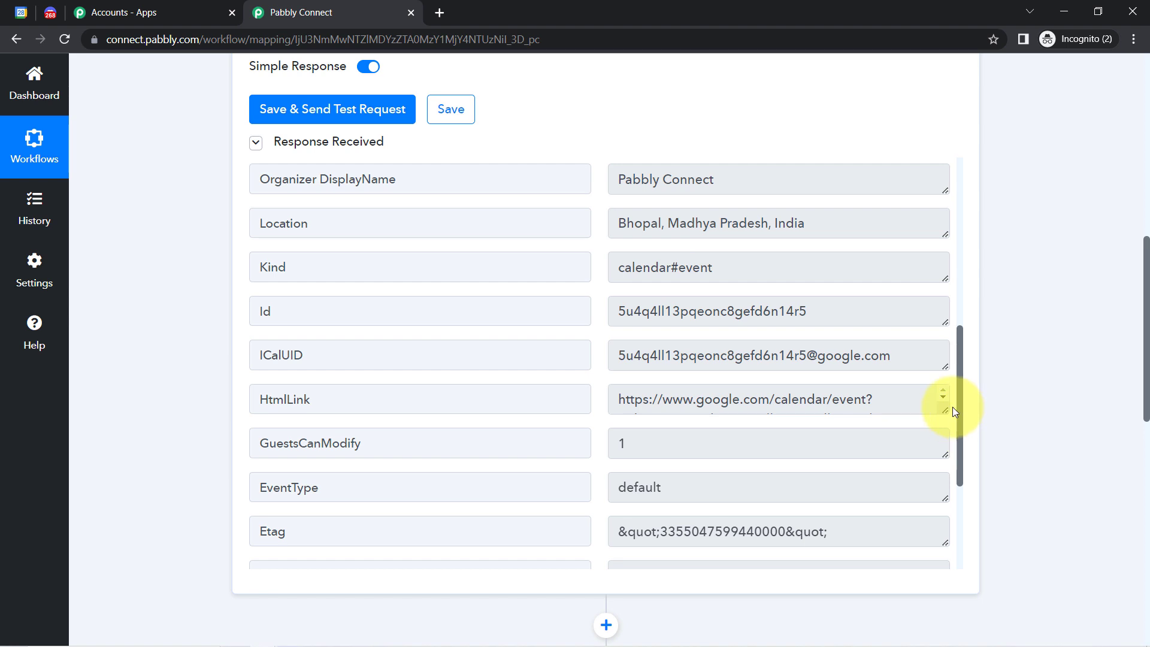
{"action": "left_click_drag", "start_coordinate": [957, 402], "coordinate": [954, 491]}
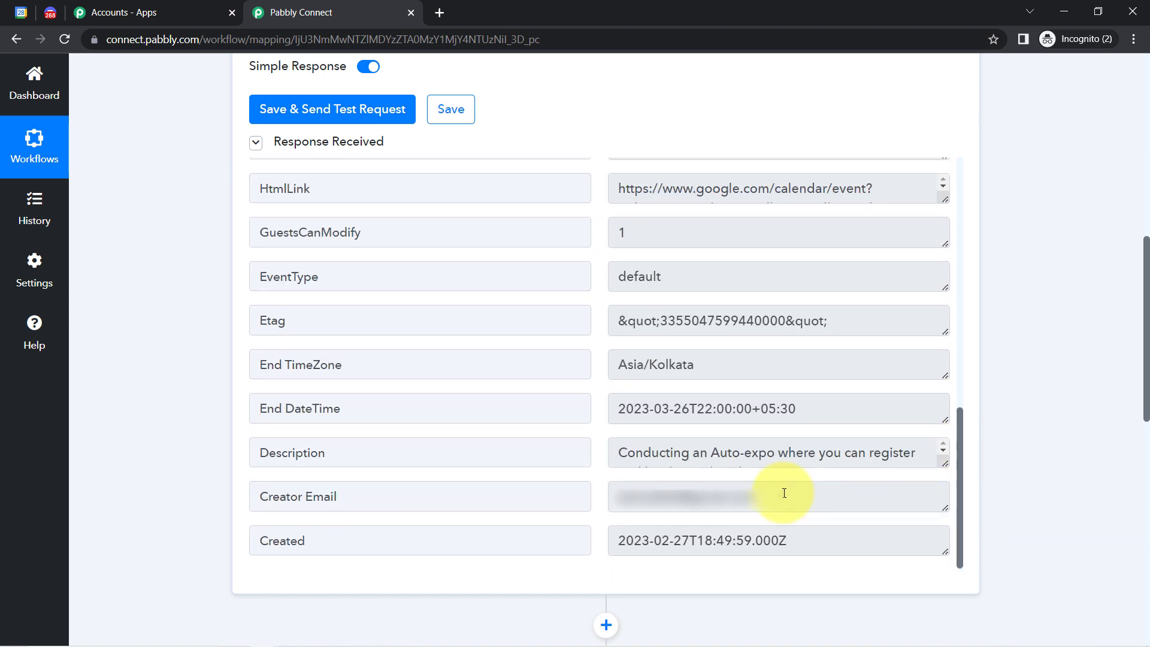
{"action": "left_click_drag", "start_coordinate": [683, 455], "coordinate": [767, 454]}
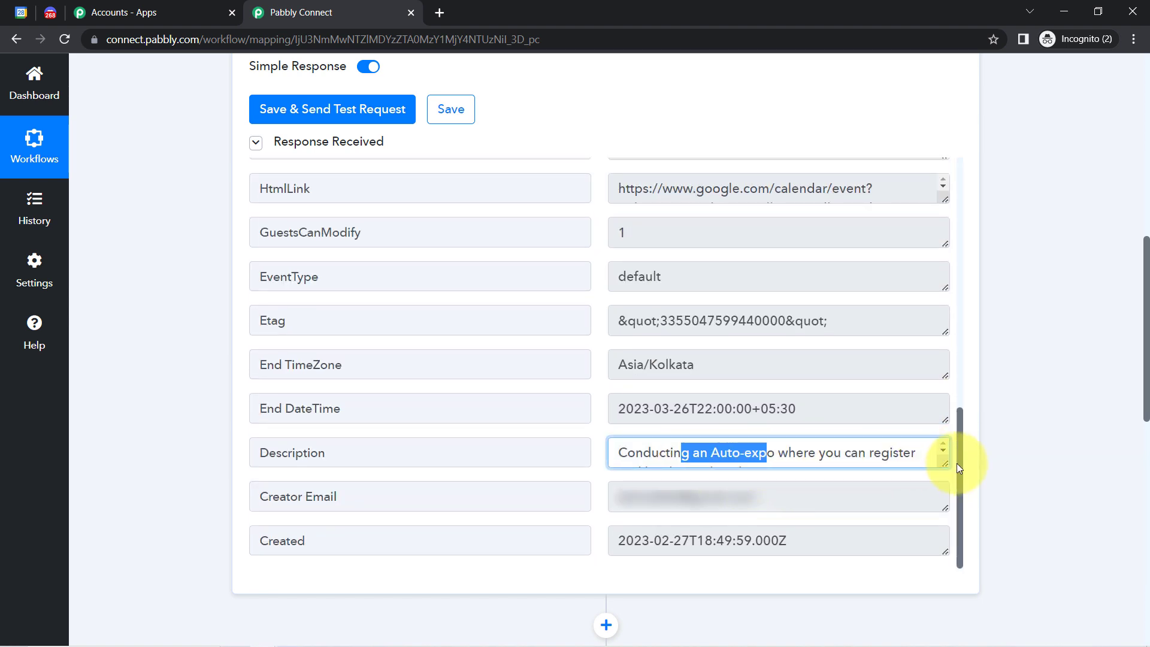
{"action": "left_click_drag", "start_coordinate": [942, 466], "coordinate": [945, 509]}
{"action": "left_click", "coordinate": [773, 459]}
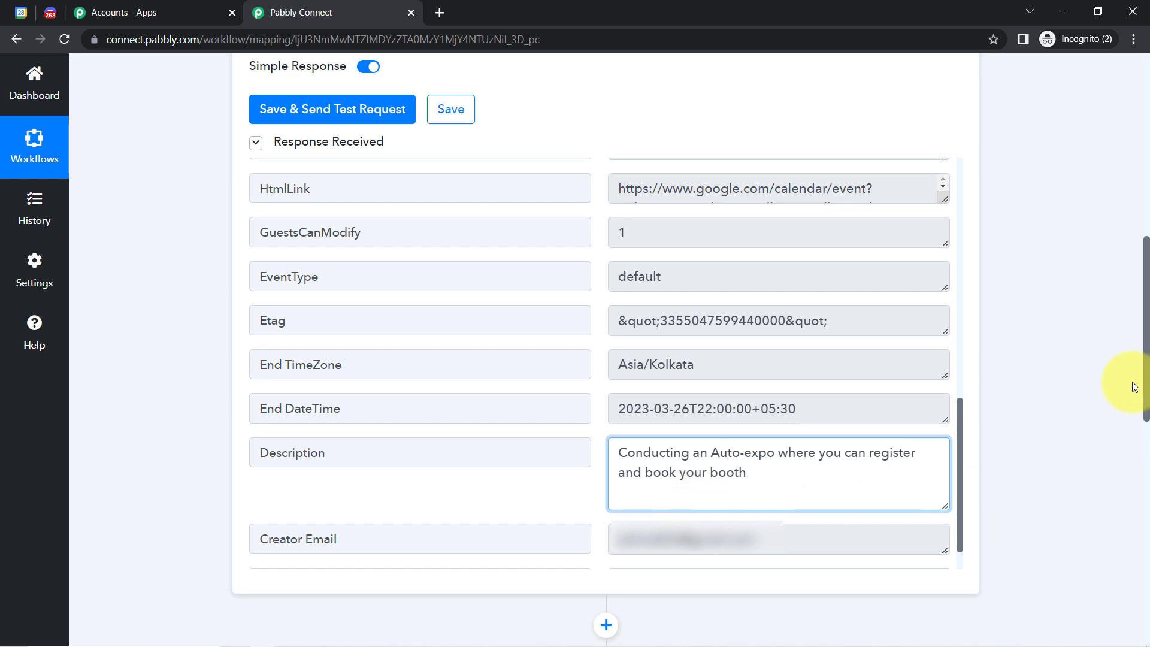
{"action": "left_click_drag", "start_coordinate": [1148, 395], "coordinate": [1125, 407]}
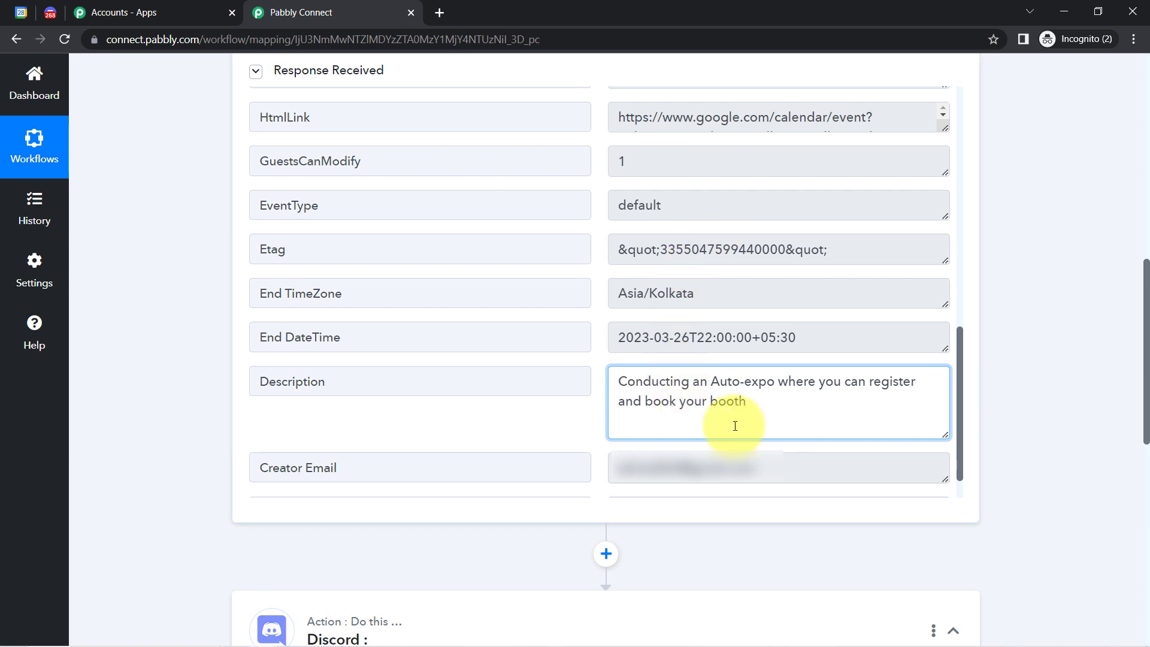
{"action": "left_click_drag", "start_coordinate": [1145, 325], "coordinate": [1130, 477]}
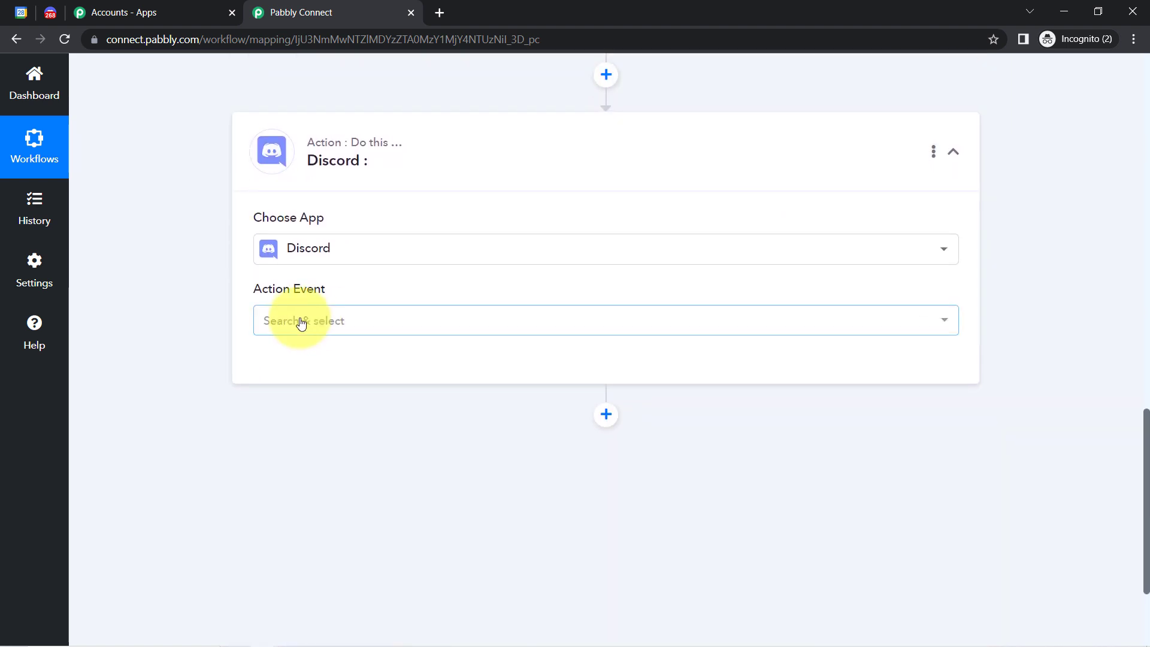
Set the Discord action event to Send Channel Message (HTML) and connect it.
{"action": "left_click", "coordinate": [298, 322]}
{"action": "left_click", "coordinate": [329, 398]}
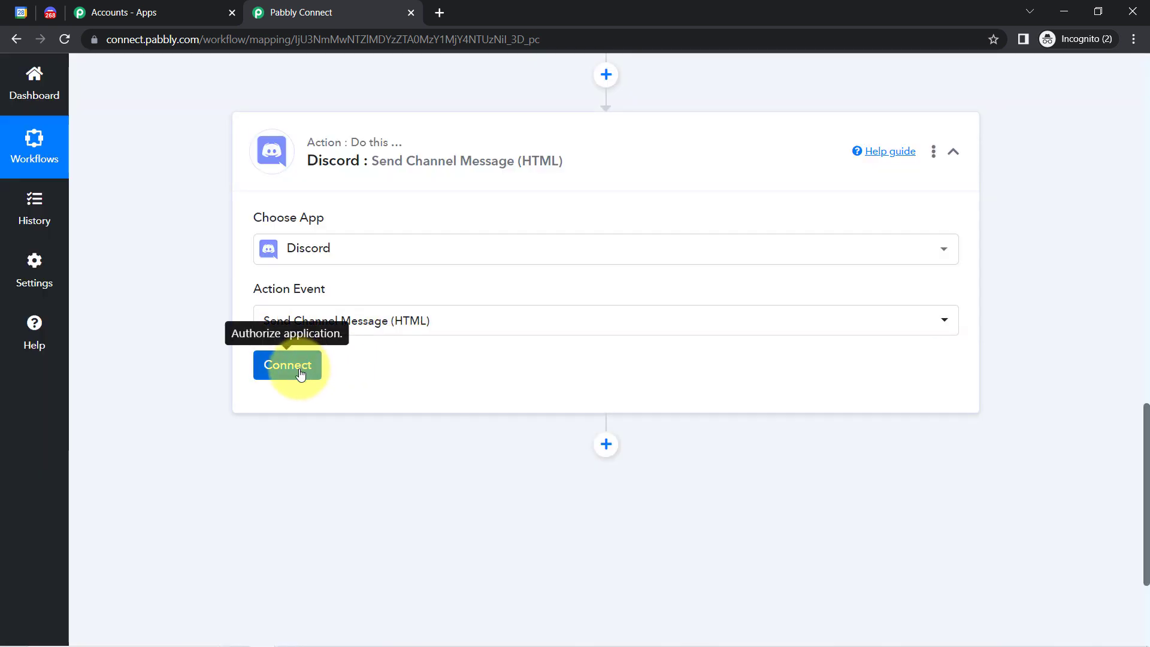
{"action": "left_click", "coordinate": [301, 374]}
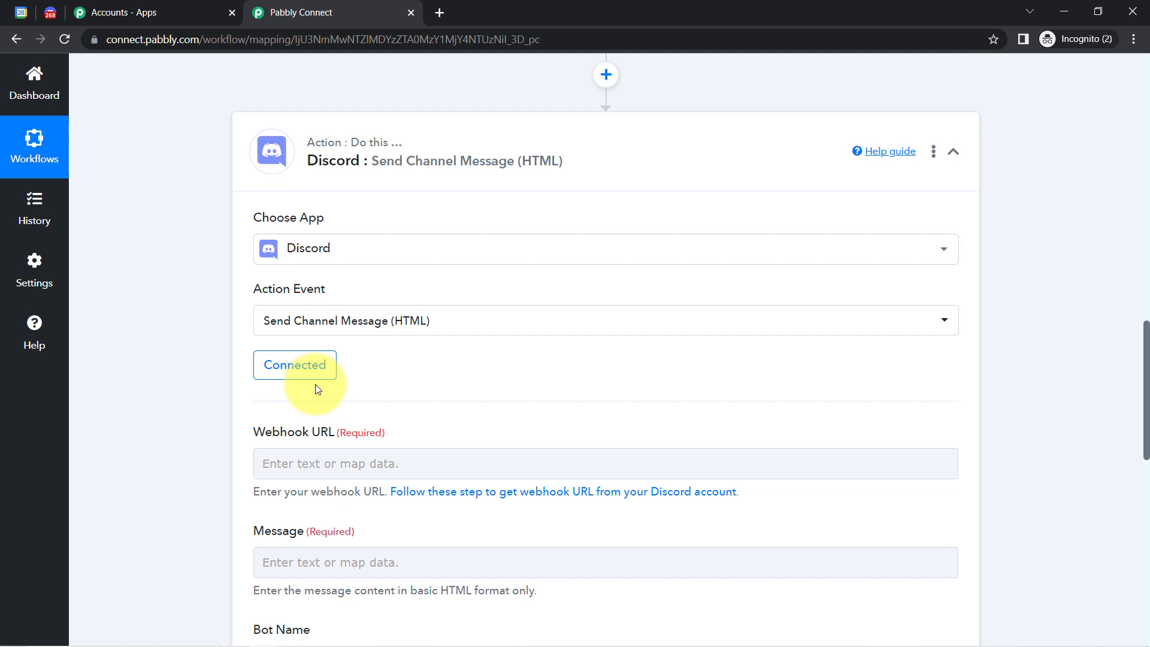
Open the Webhook URL help guide in a new tab, then go to Discord.
{"action": "left_click_drag", "start_coordinate": [1145, 345], "coordinate": [1140, 406]}
{"action": "left_click_drag", "start_coordinate": [276, 180], "coordinate": [324, 181]}
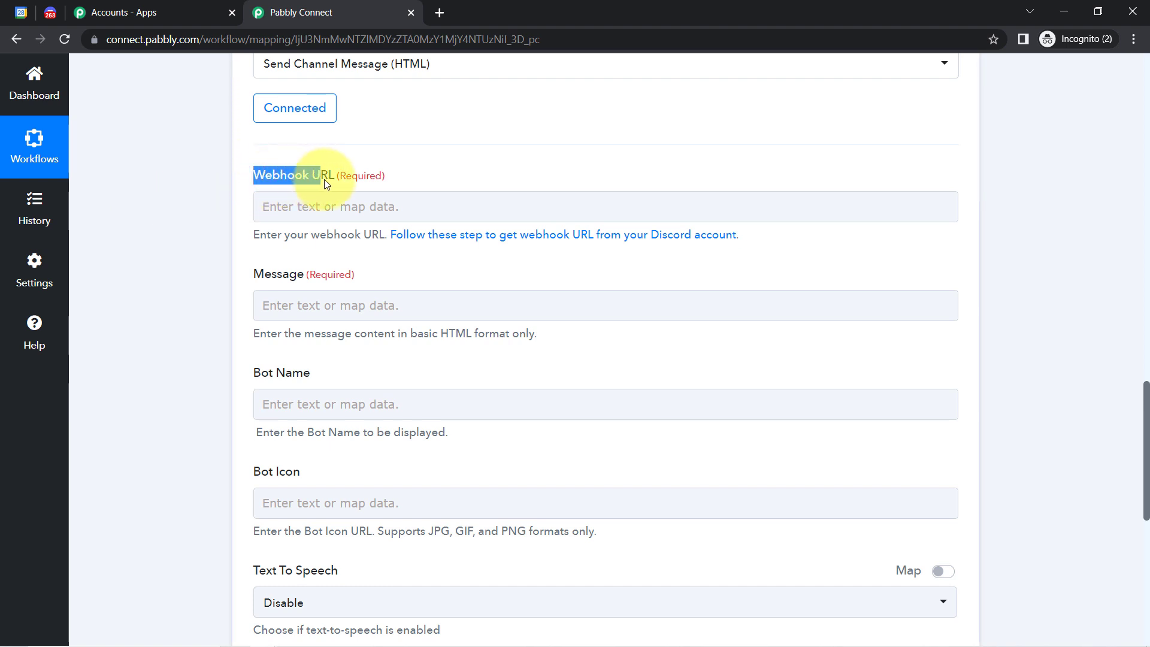
{"action": "right_click", "coordinate": [428, 235]}
{"action": "left_click", "coordinate": [455, 245]}
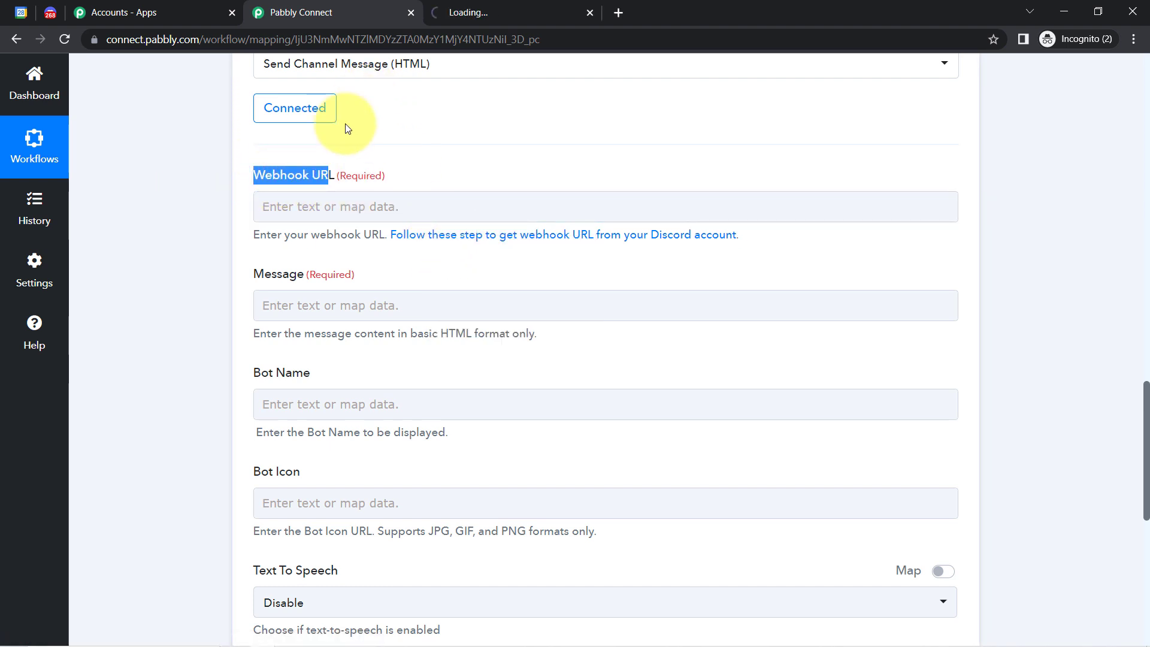
{"action": "left_click_drag", "start_coordinate": [283, 233], "coordinate": [347, 240]}
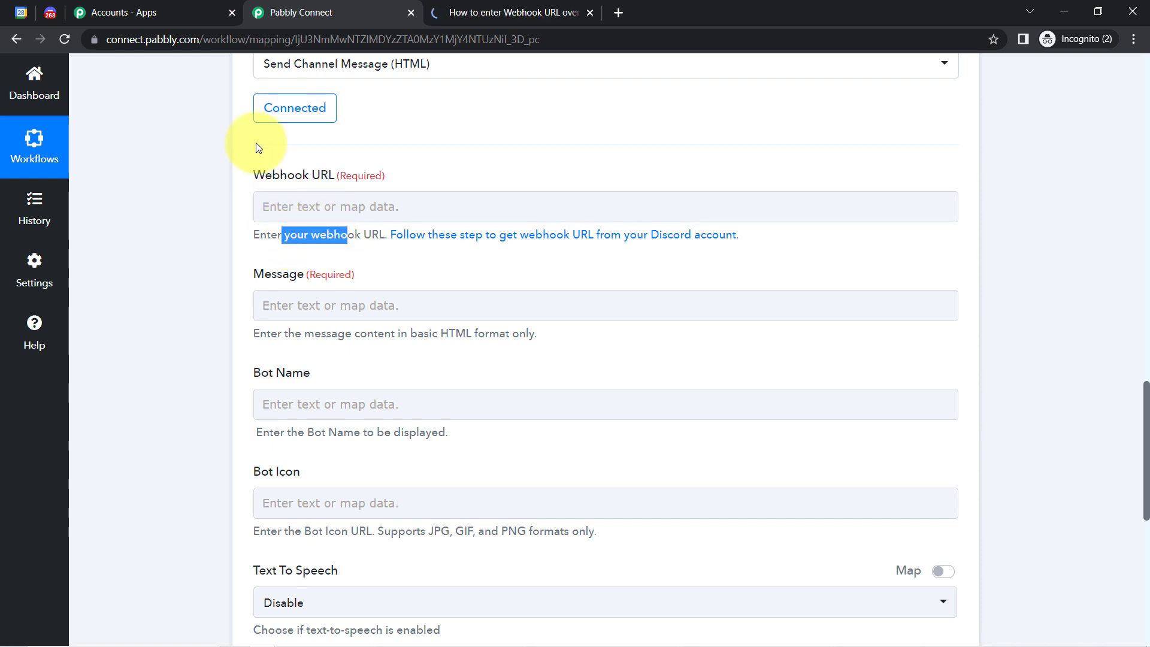
{"action": "left_click", "coordinate": [50, 12]}
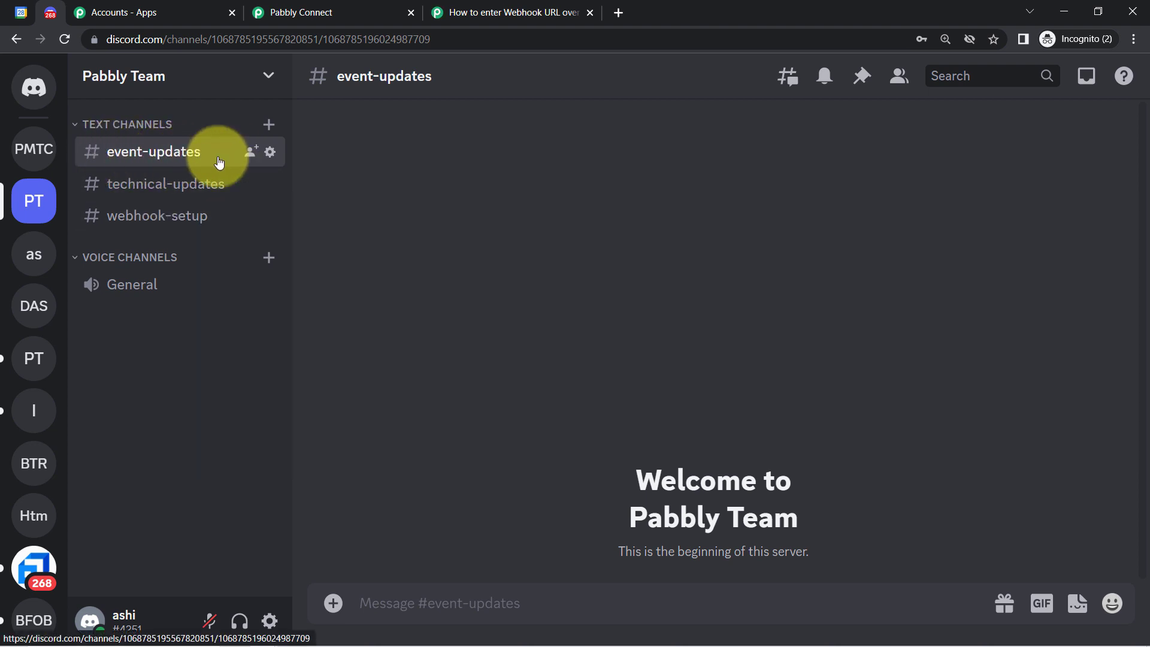
Open Pabbly Team's Server Settings, go to Integrations and view the webhooks list.
{"action": "left_click", "coordinate": [268, 83]}
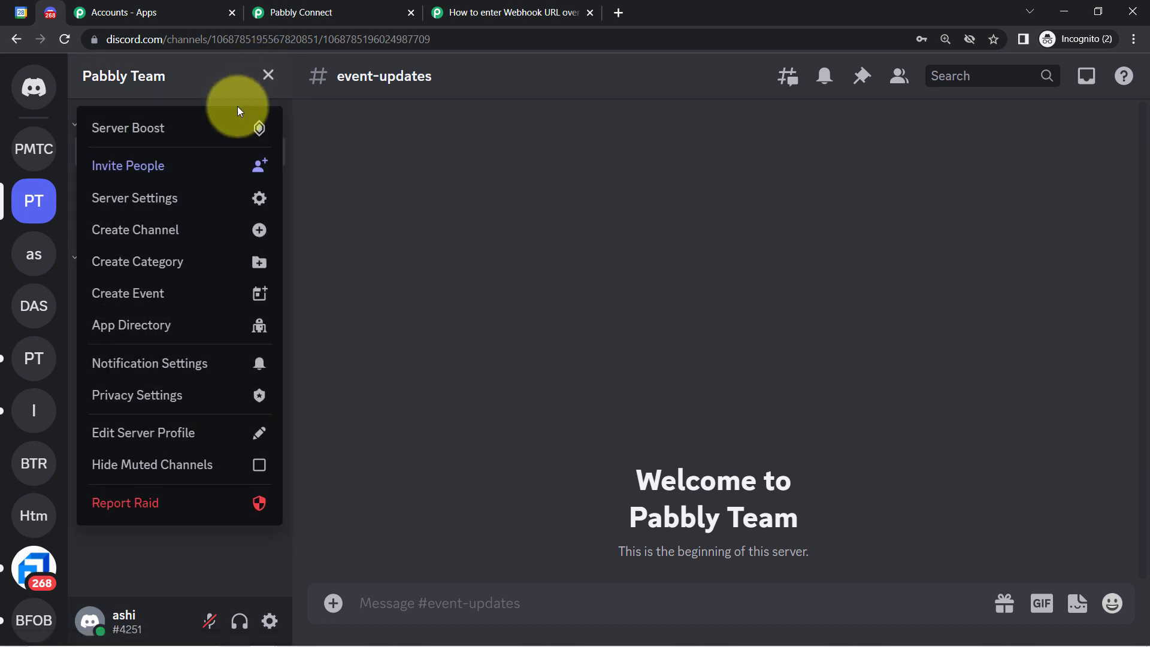
{"action": "left_click", "coordinate": [162, 197]}
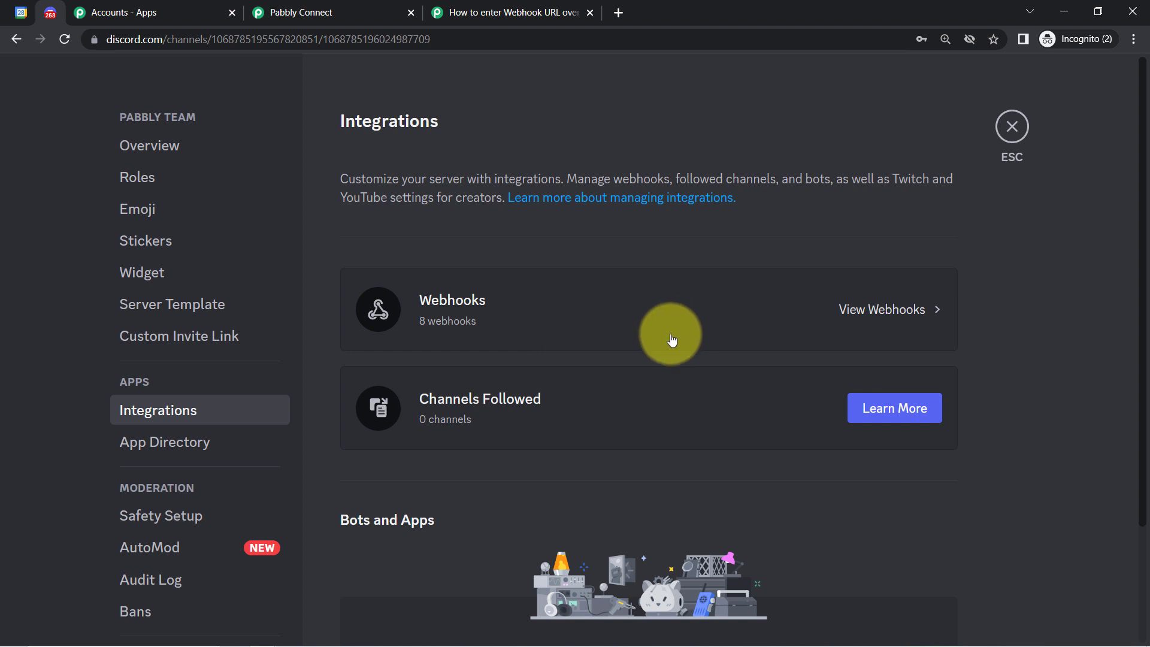
{"action": "left_click", "coordinate": [883, 307]}
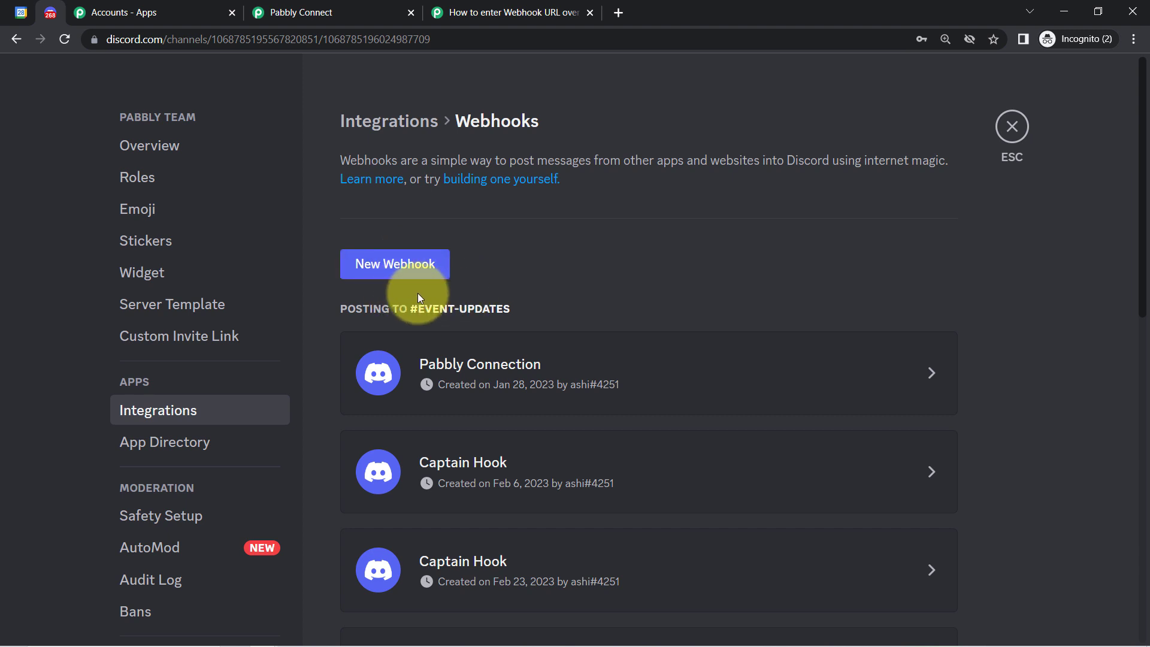
{"action": "left_click_drag", "start_coordinate": [1144, 233], "coordinate": [416, 117]}
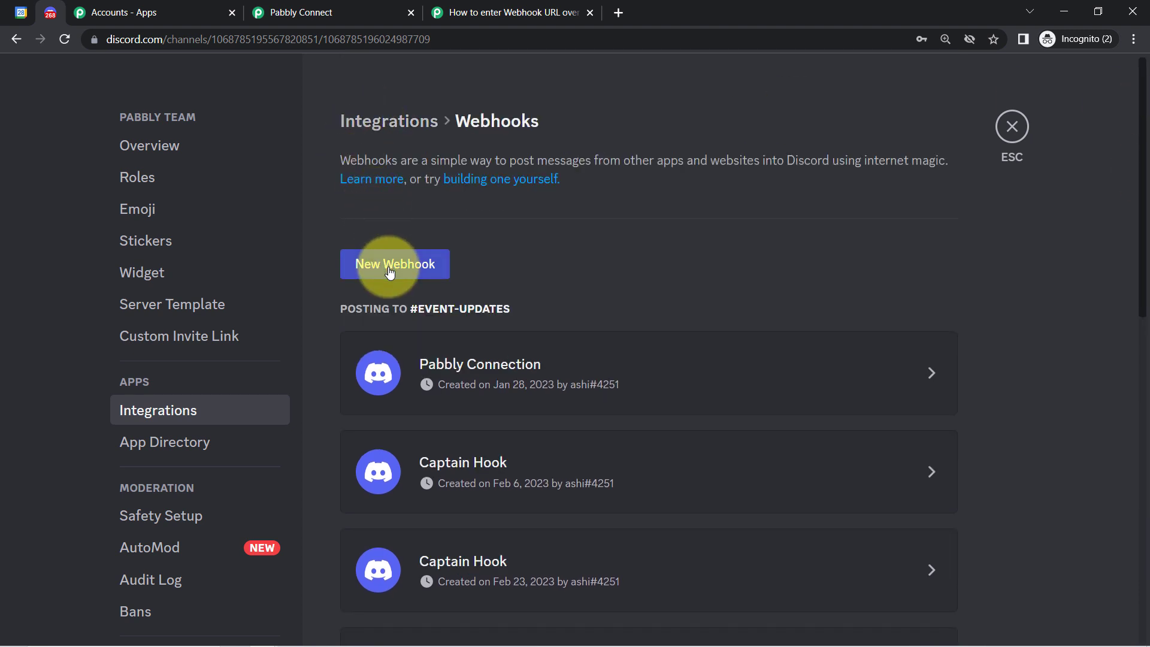
{"action": "scroll", "coordinate": [1138, 300], "scroll_direction": "down", "scroll_amount": 5}
Rename the #event-updates Captain Hook webhook to 'New Webhook for Calendar', copy its URL and save.
{"action": "left_click_drag", "start_coordinate": [1146, 373], "coordinate": [1133, 539]}
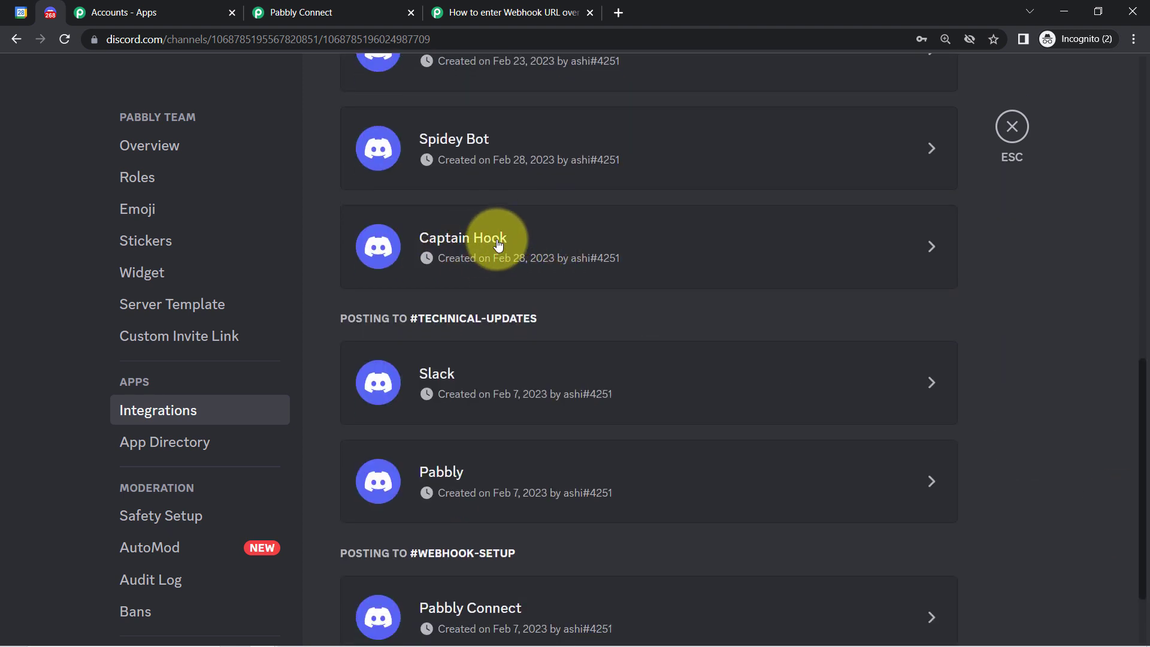
{"action": "left_click", "coordinate": [932, 250]}
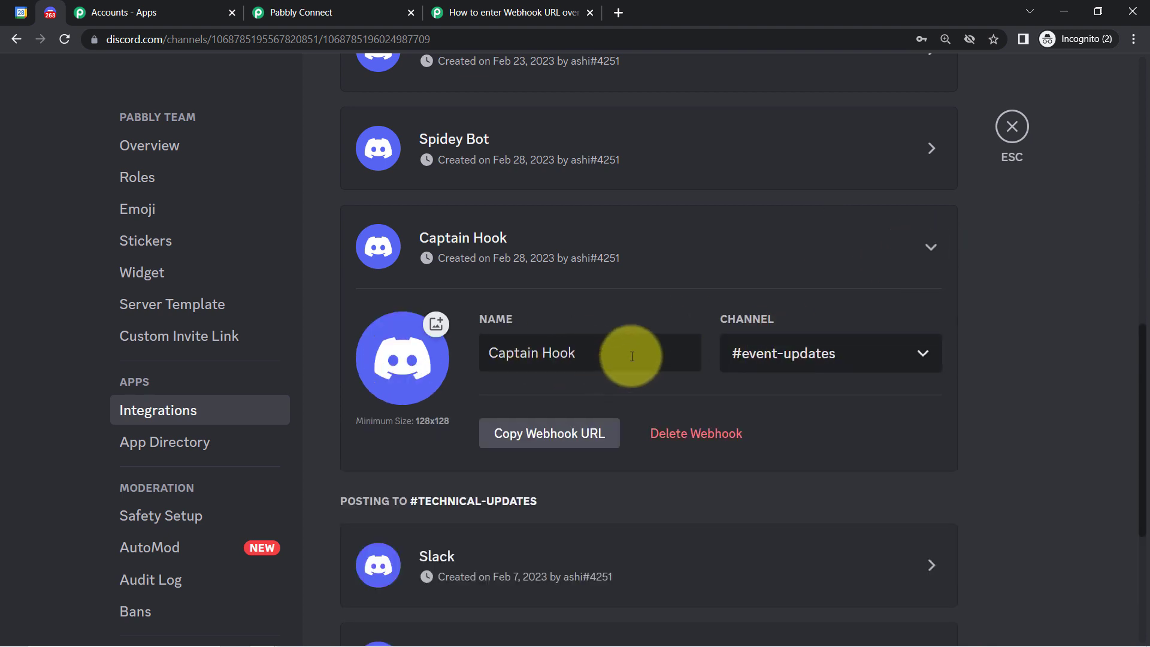
{"action": "double_click", "coordinate": [507, 354]}
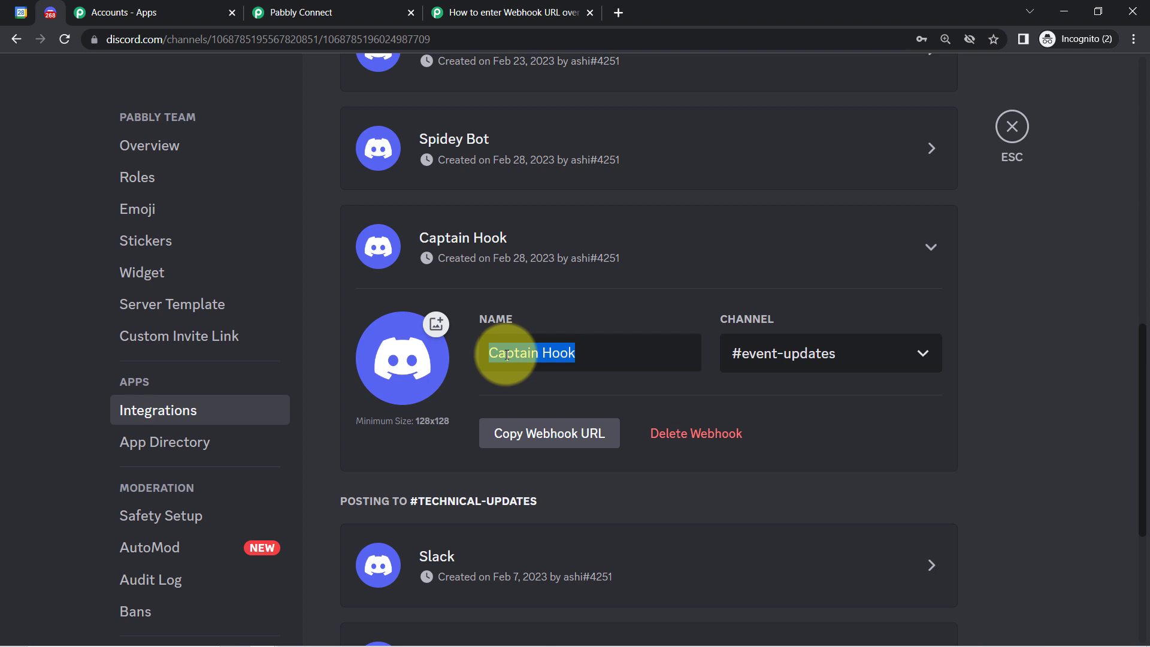
{"action": "key", "text": "BackSpace"}
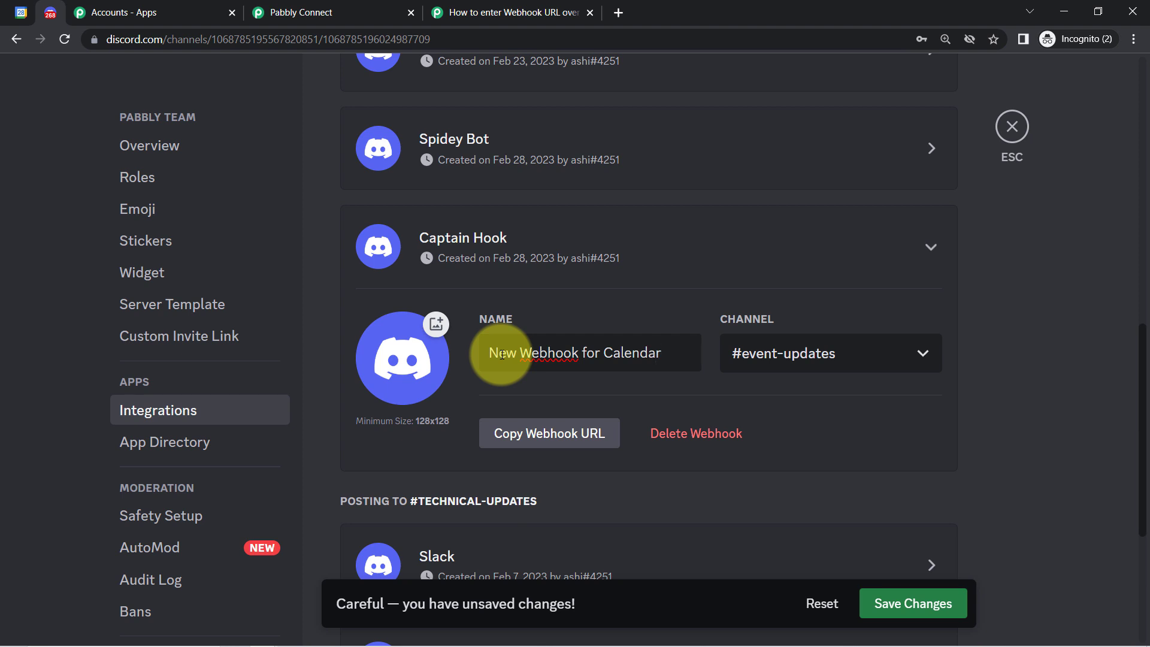
{"action": "left_click", "coordinate": [537, 438]}
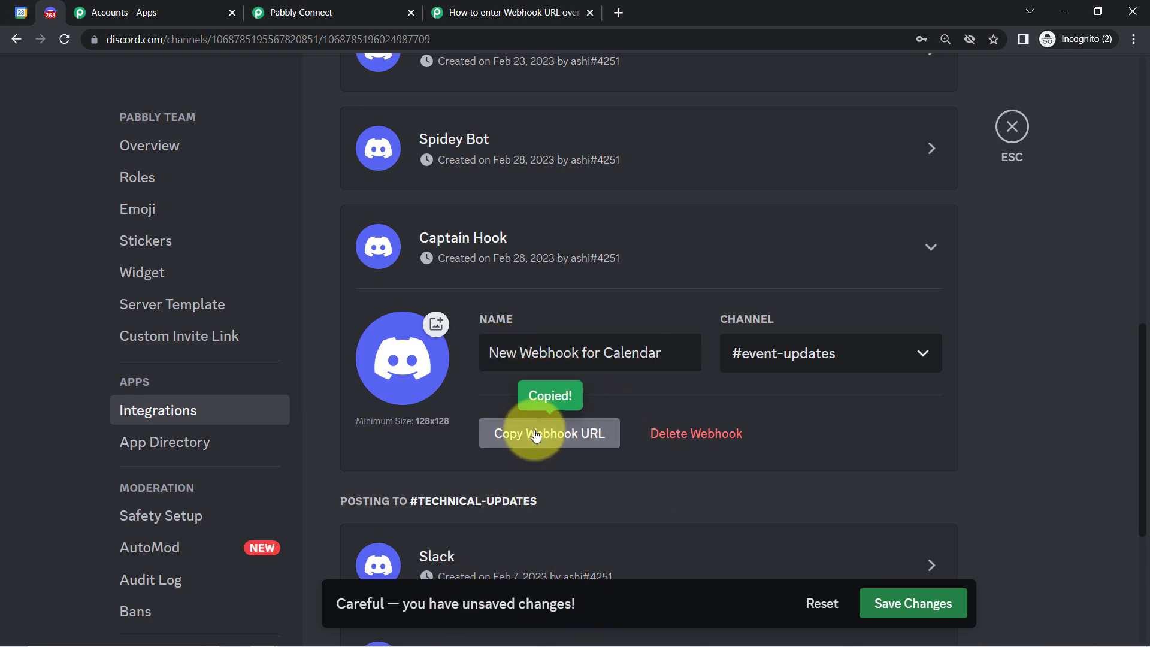
{"action": "left_click", "coordinate": [896, 616]}
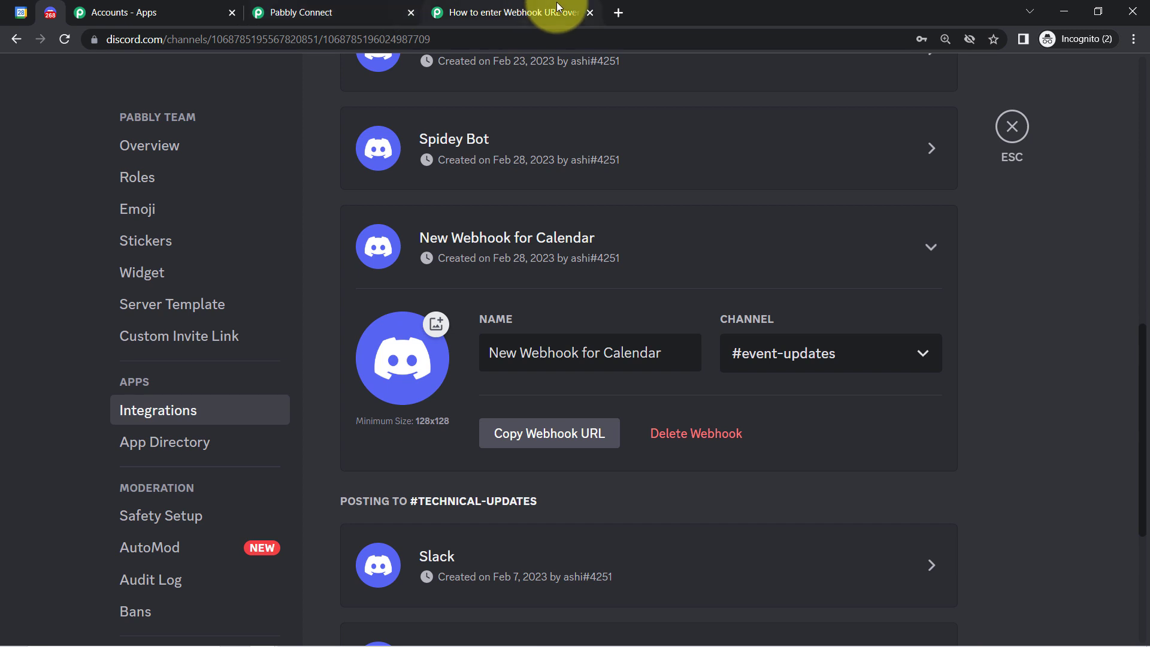
Paste the copied Discord webhook URL into the Discord action's Webhook URL field.
{"action": "left_click", "coordinate": [303, 12]}
{"action": "left_click", "coordinate": [362, 208]}
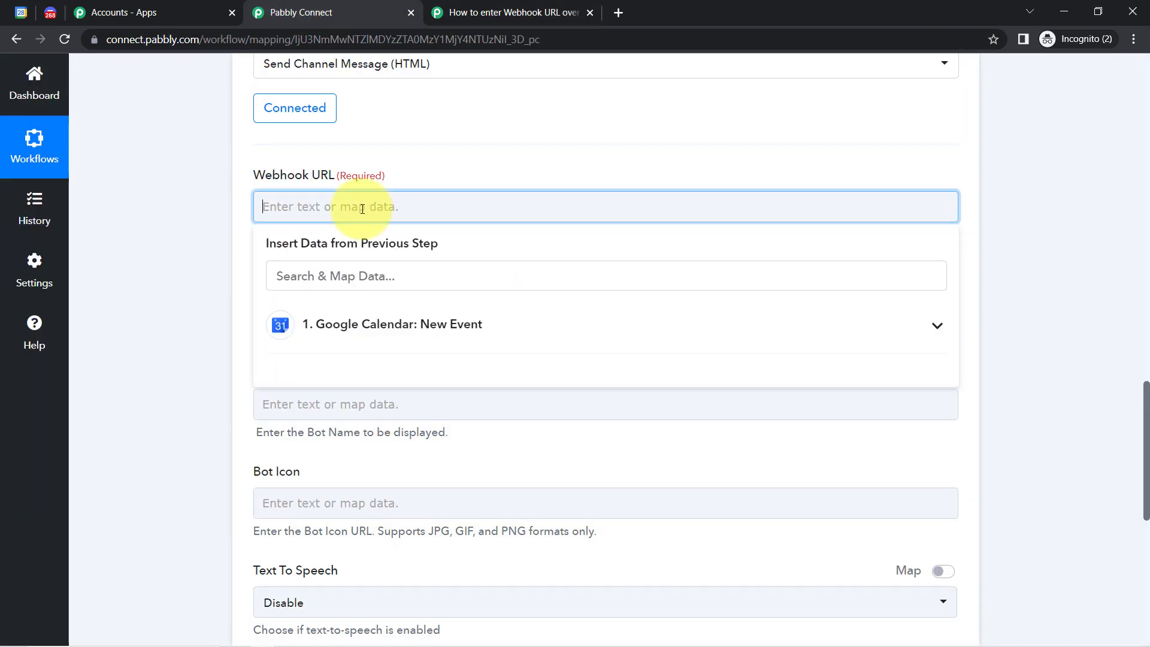
{"action": "key", "text": "ctrl+v"}
{"action": "left_click_drag", "start_coordinate": [279, 206], "coordinate": [440, 223]}
{"action": "left_click", "coordinate": [164, 277]}
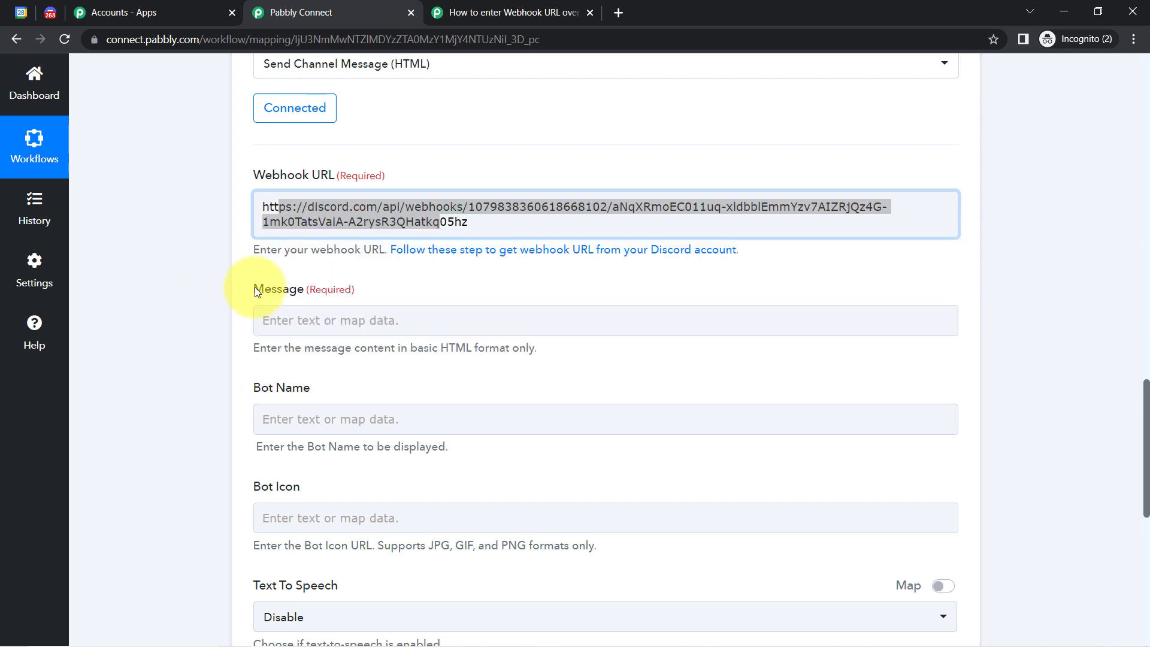
{"action": "left_click_drag", "start_coordinate": [263, 289], "coordinate": [288, 290]}
{"action": "left_click_drag", "start_coordinate": [261, 388], "coordinate": [290, 388]}
Close the Accounts - Apps browser tab.
{"action": "scroll", "coordinate": [1147, 415], "scroll_direction": "down", "scroll_amount": 1}
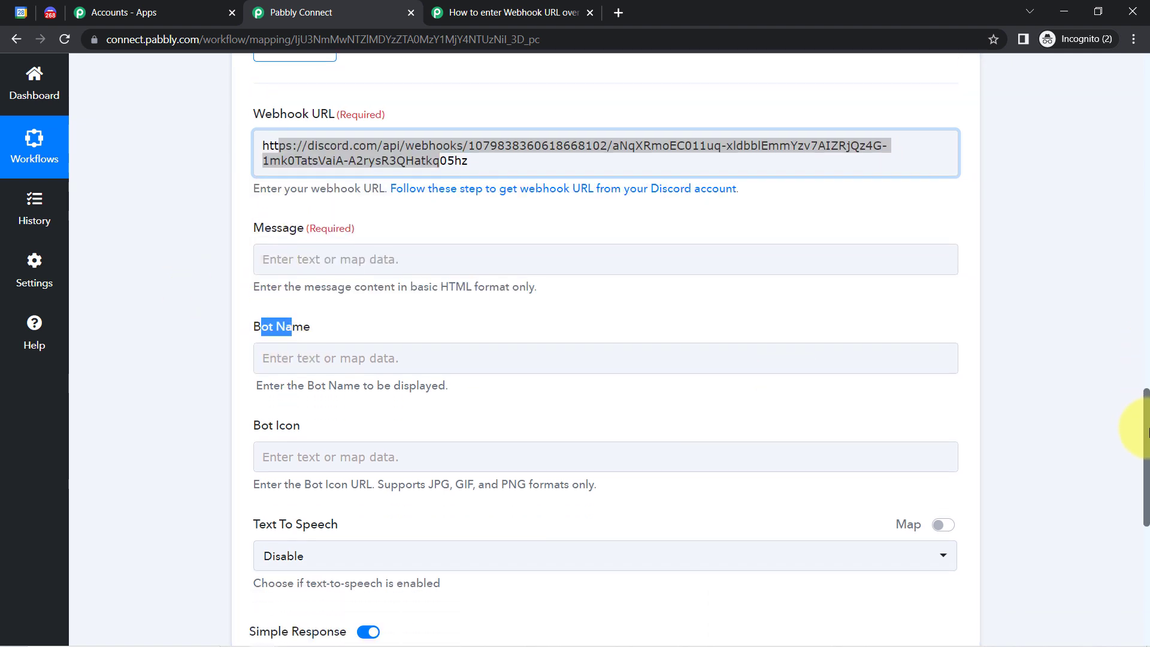
{"action": "left_click", "coordinate": [232, 13]}
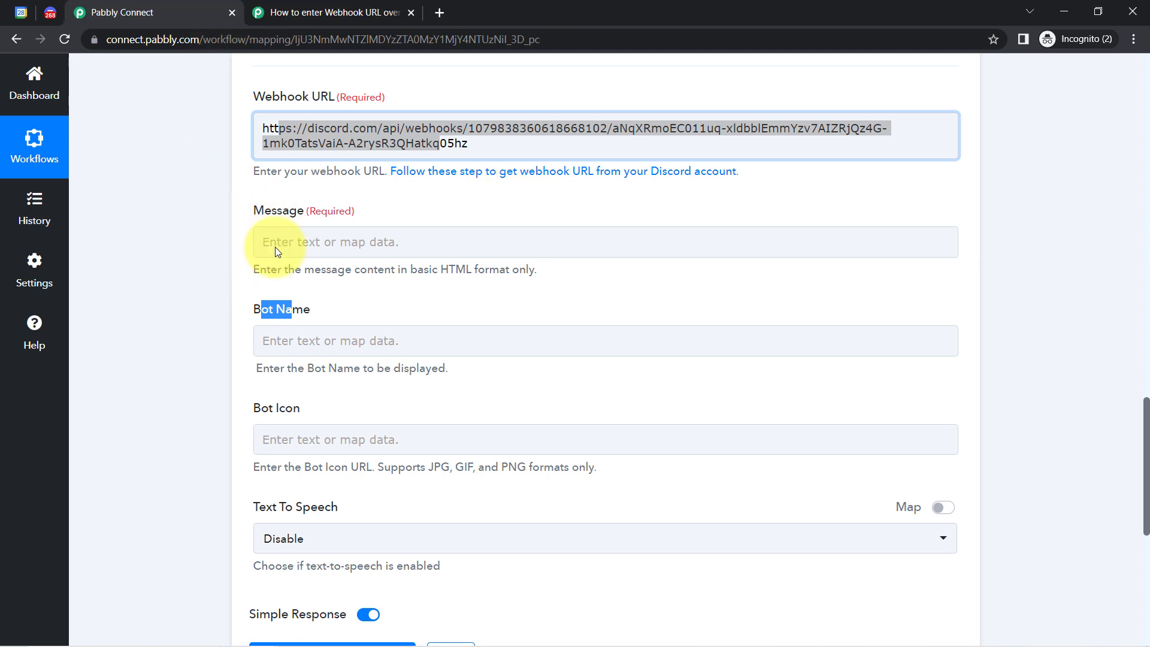
{"action": "left_click", "coordinate": [218, 282]}
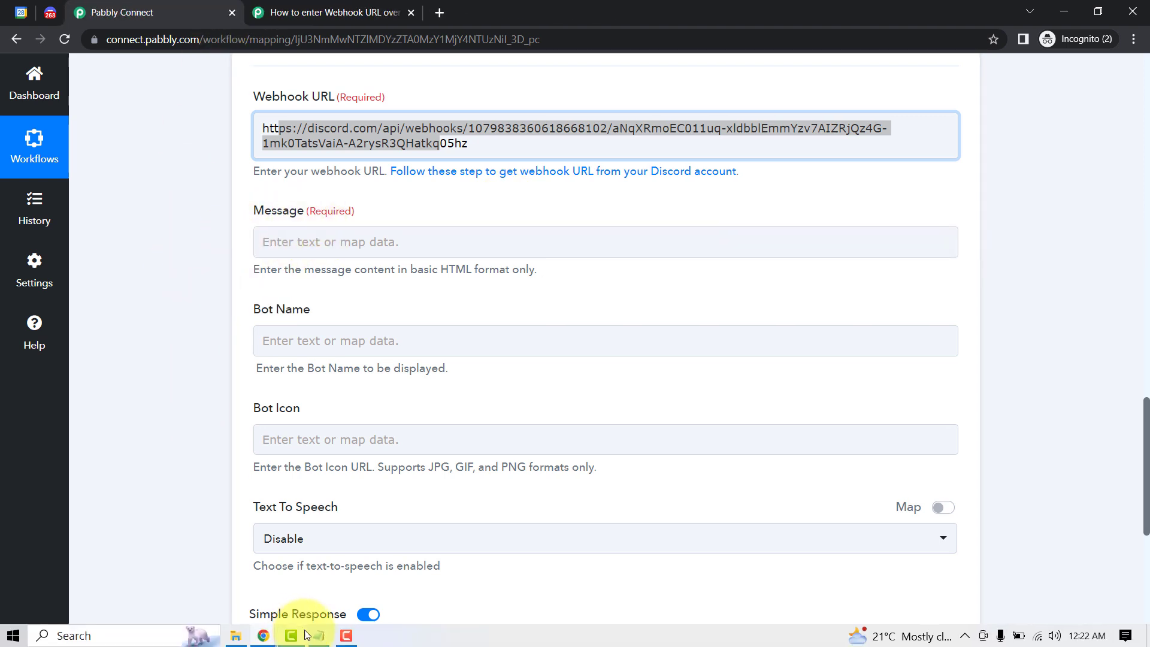
{"action": "left_click", "coordinate": [286, 635]}
Edit the Notepad announcement: remove the blank line, add a comma after 'Hello Community Members', delete 'Knock-Knock!'.
{"action": "left_click", "coordinate": [402, 306]}
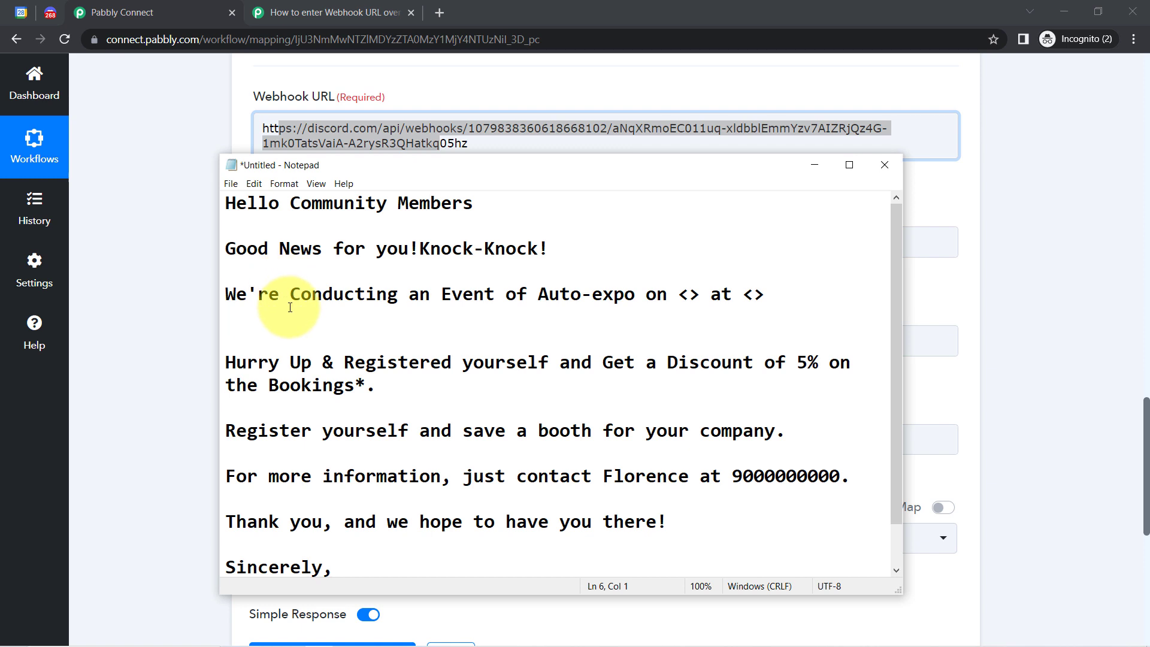
{"action": "key", "text": "Delete"}
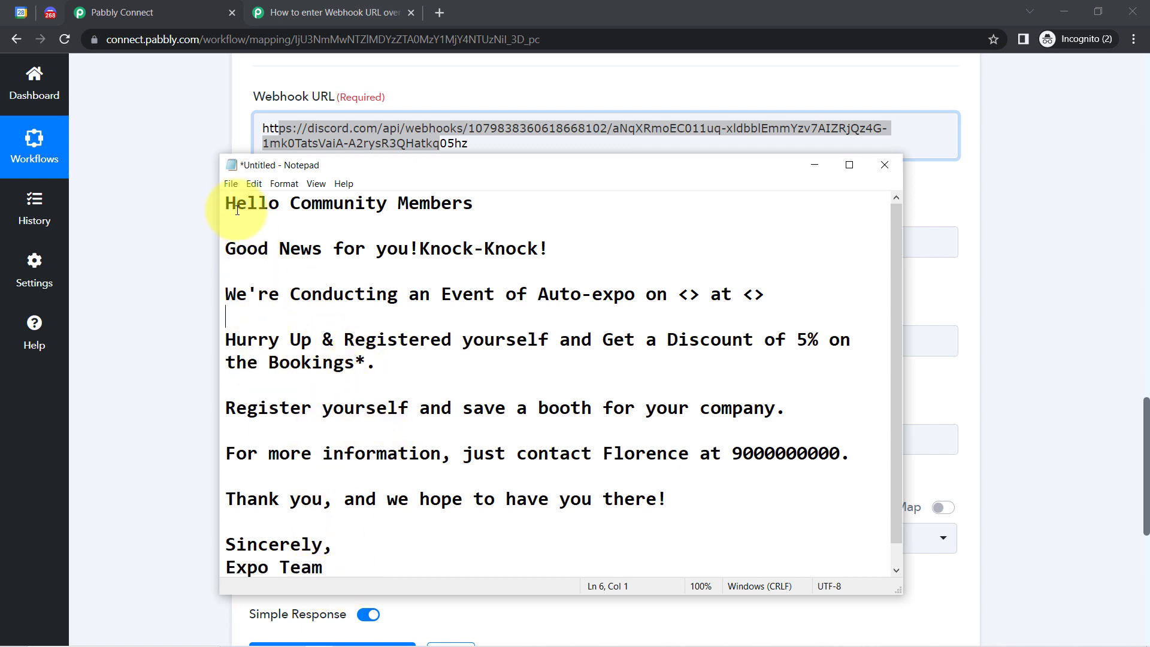
{"action": "left_click", "coordinate": [490, 196]}
{"action": "type", "text": ","}
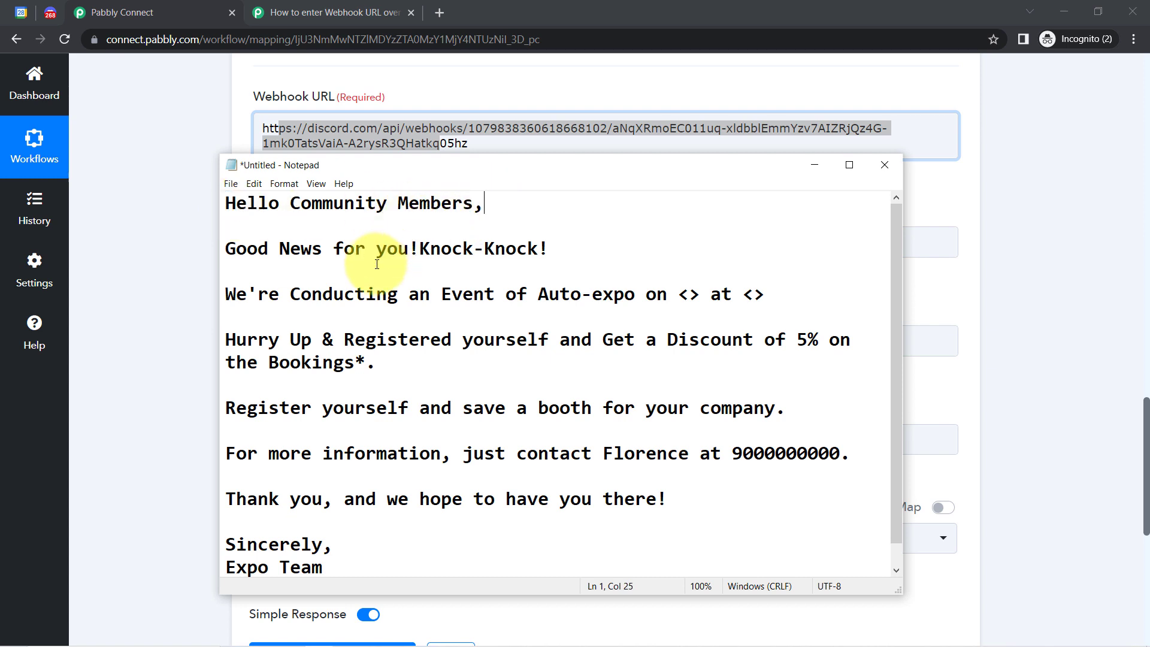
{"action": "left_click_drag", "start_coordinate": [419, 248], "coordinate": [609, 251]}
{"action": "key", "text": "BackSpace"}
Select the whole announcement and return to the Pabbly Message field.
{"action": "left_click_drag", "start_coordinate": [385, 560], "coordinate": [197, 162]}
{"action": "left_click", "coordinate": [175, 200]}
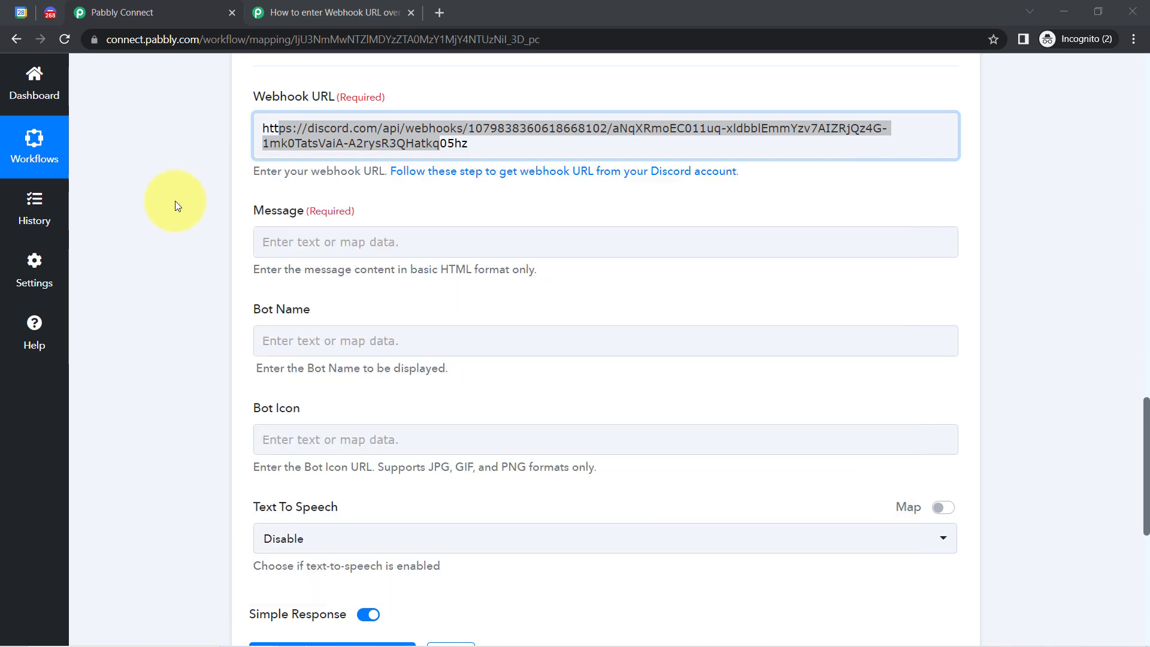
{"action": "left_click", "coordinate": [369, 240]}
Paste the announcement into the Message field and add a blank line after the greeting.
{"action": "key", "text": "ctrl+v"}
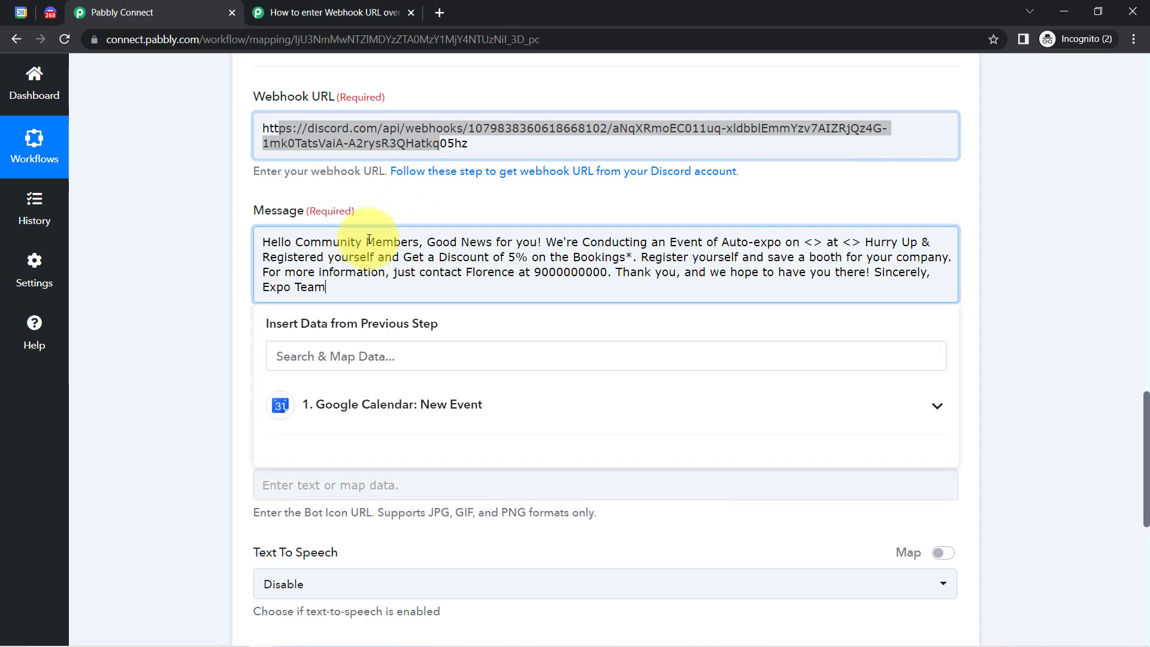
{"action": "left_click", "coordinate": [428, 242]}
{"action": "key", "text": "Return"}
{"action": "key", "text": "Return"}
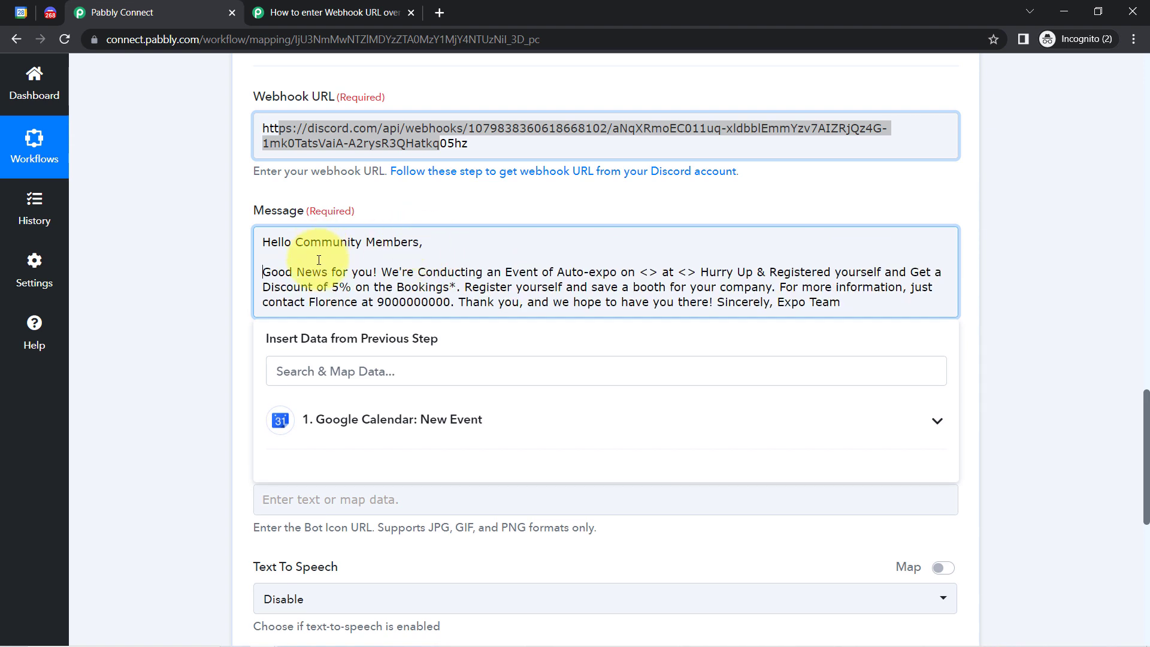
{"action": "left_click", "coordinate": [381, 272]}
{"action": "key", "text": "Return"}
{"action": "key", "text": "Return"}
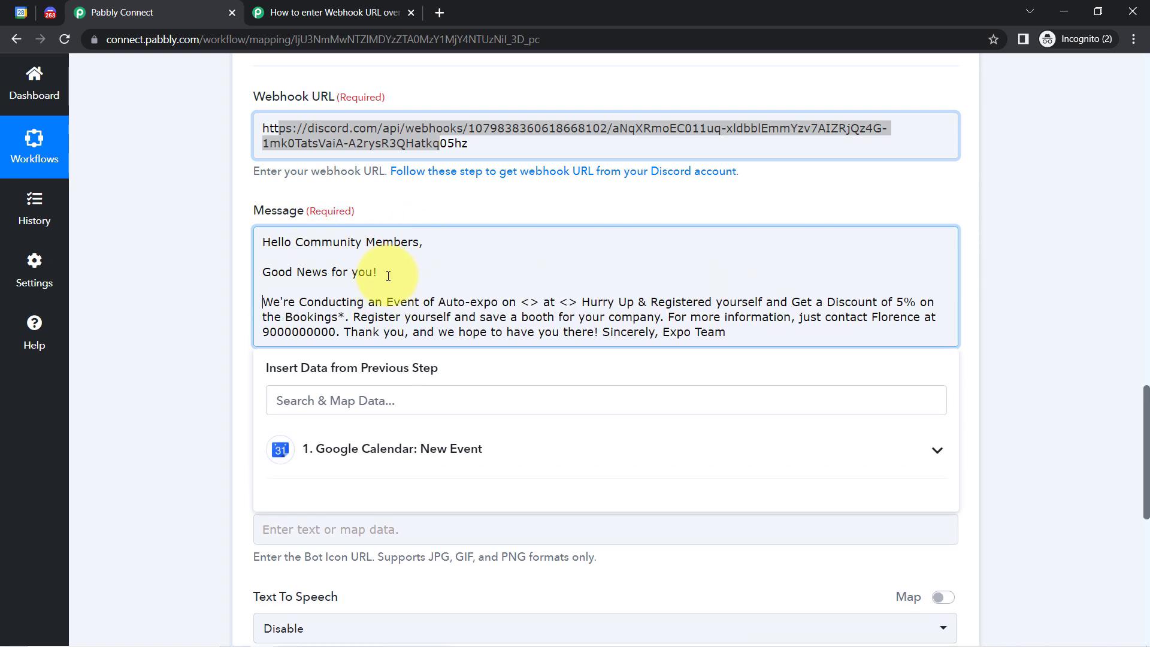
Start 'Hurry Up…' as its own paragraph after the event line.
{"action": "left_click_drag", "start_coordinate": [275, 247], "coordinate": [413, 244]}
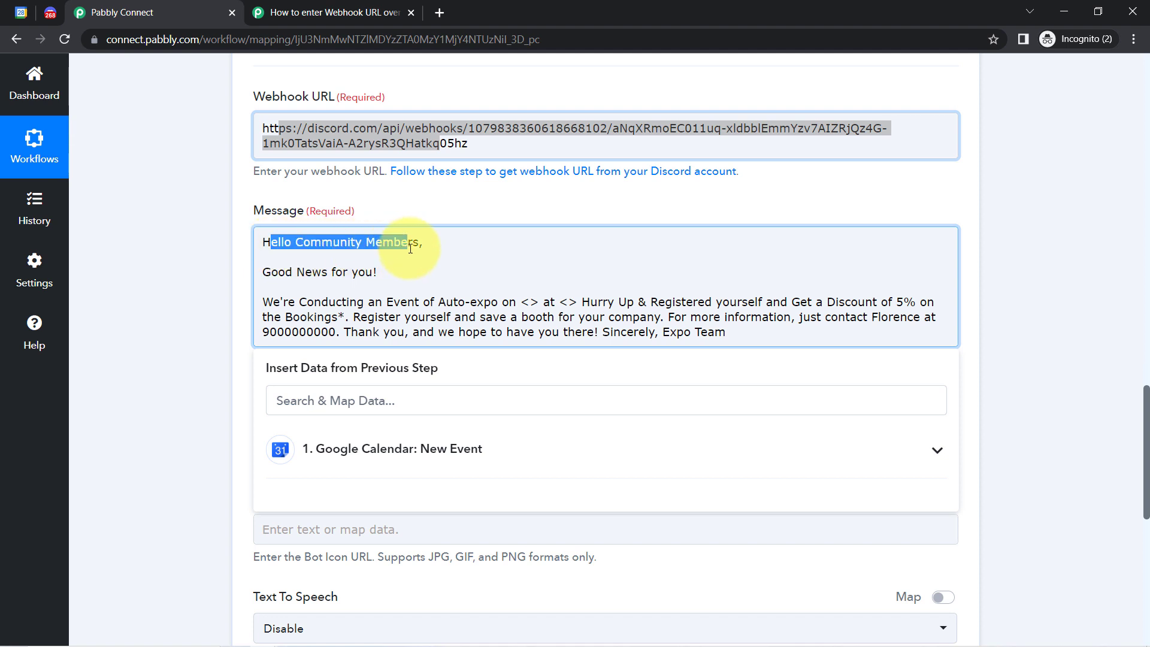
{"action": "left_click_drag", "start_coordinate": [304, 275], "coordinate": [388, 301]}
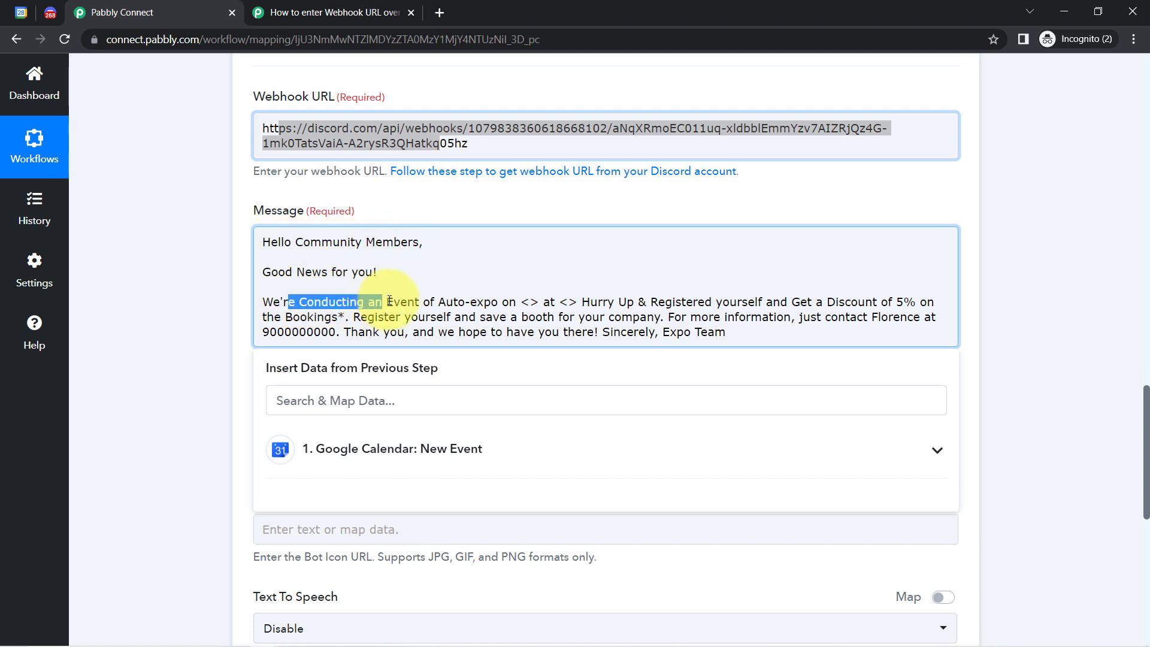
{"action": "left_click", "coordinate": [539, 304]}
{"action": "key", "text": "Return"}
{"action": "key", "text": "BackSpace"}
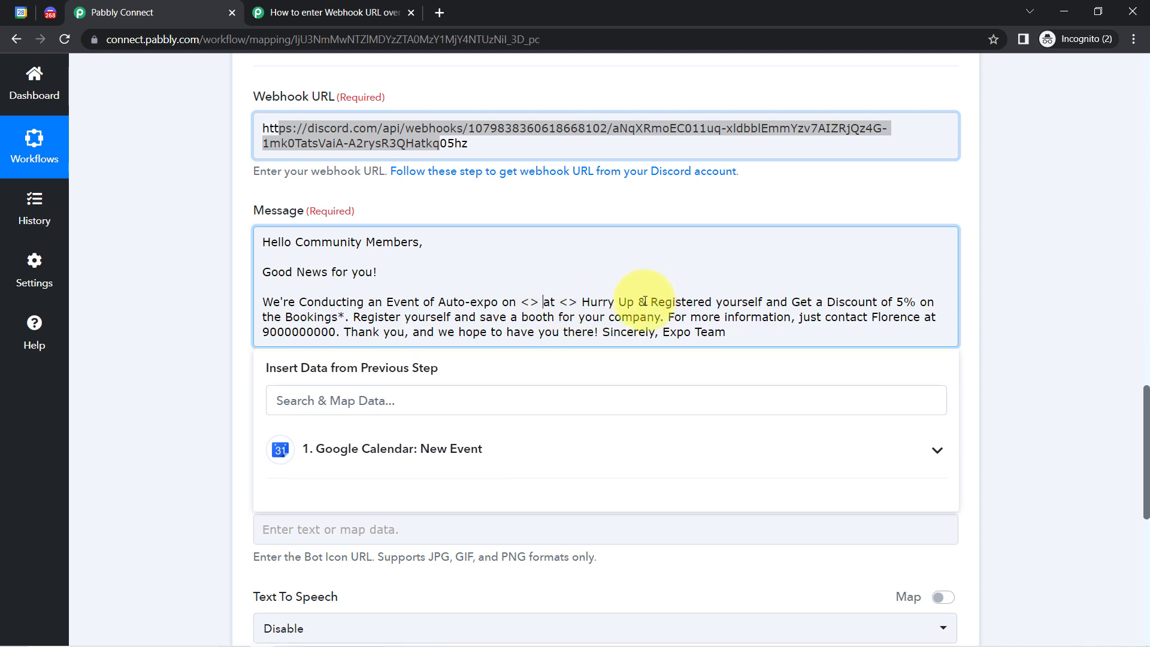
{"action": "left_click", "coordinate": [583, 302]}
{"action": "key", "text": "Return"}
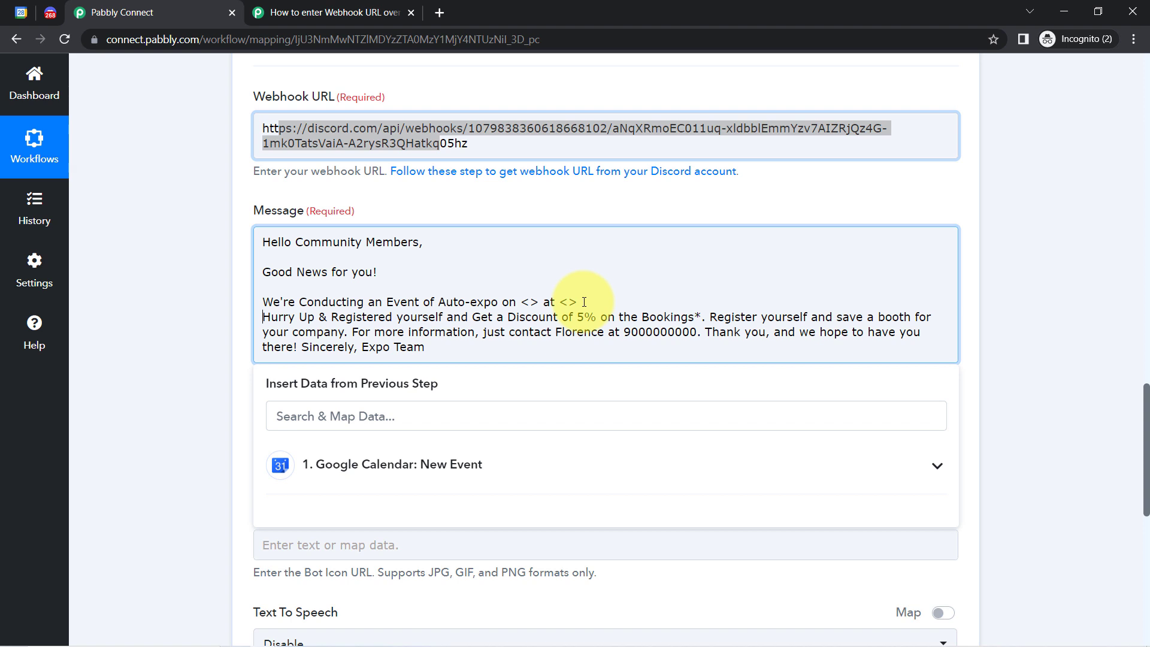
{"action": "key", "text": "Return"}
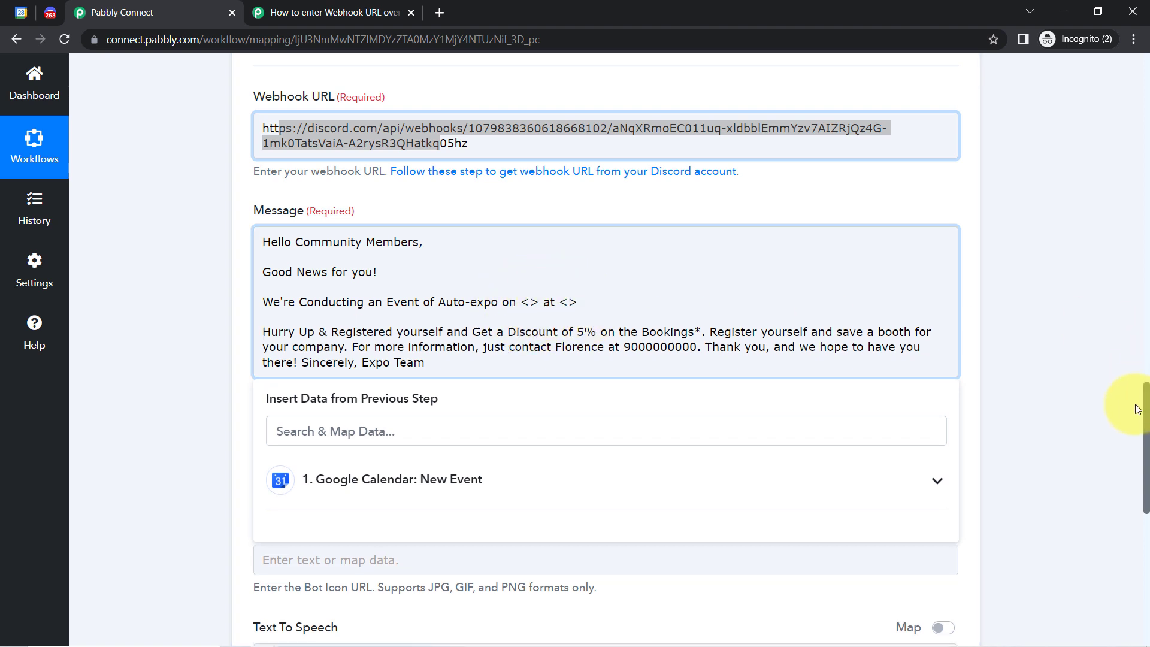
{"action": "scroll", "coordinate": [1138, 422], "scroll_direction": "up", "scroll_amount": 8}
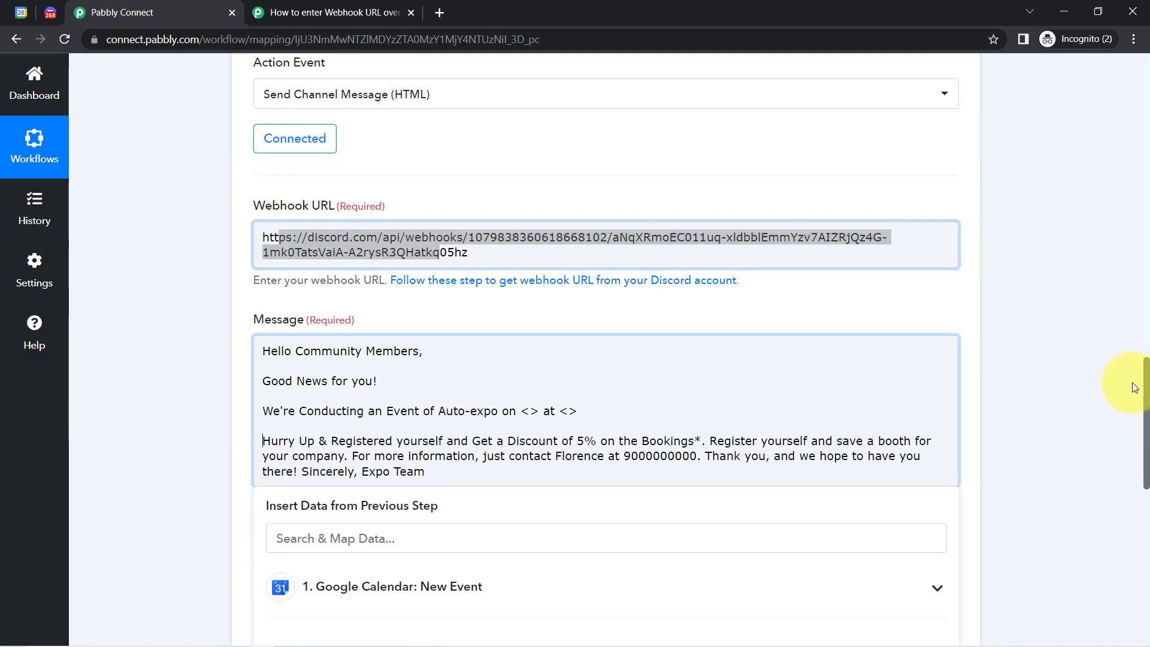
{"action": "scroll", "coordinate": [1134, 315], "scroll_direction": "up", "scroll_amount": 4}
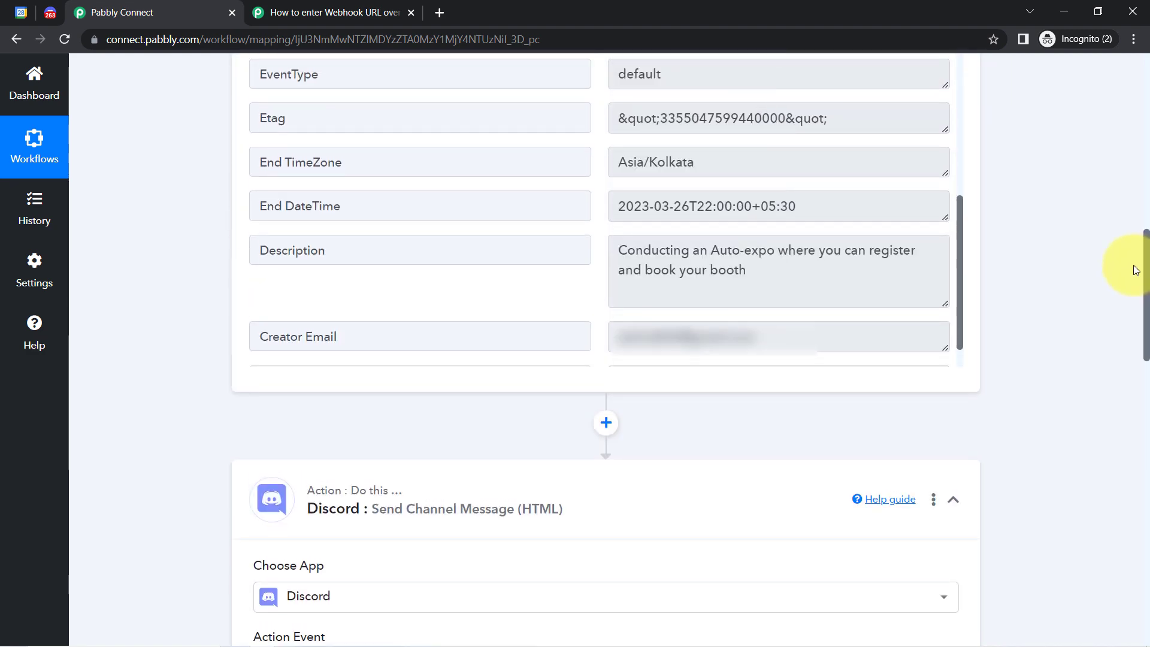
Replace the first <> placeholder with the Google Calendar event's Start DateTime.
{"action": "scroll", "coordinate": [1137, 270], "scroll_direction": "up", "scroll_amount": 1}
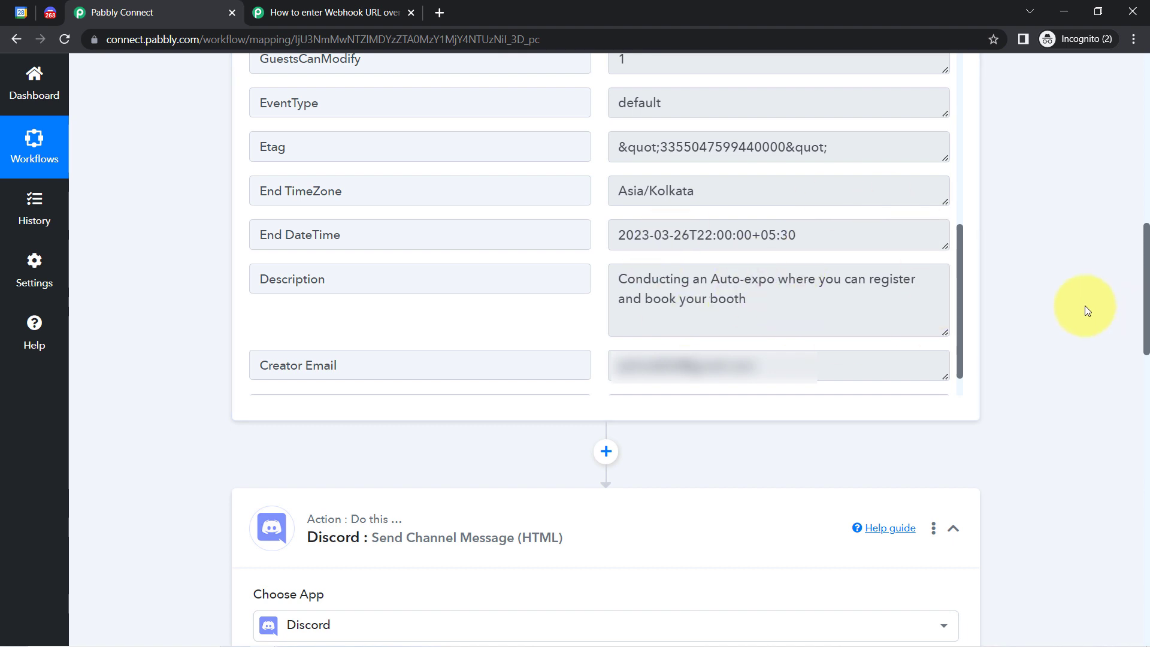
{"action": "left_click_drag", "start_coordinate": [1147, 273], "coordinate": [1116, 419]}
{"action": "left_click", "coordinate": [205, 385]}
{"action": "left_click", "coordinate": [513, 369]}
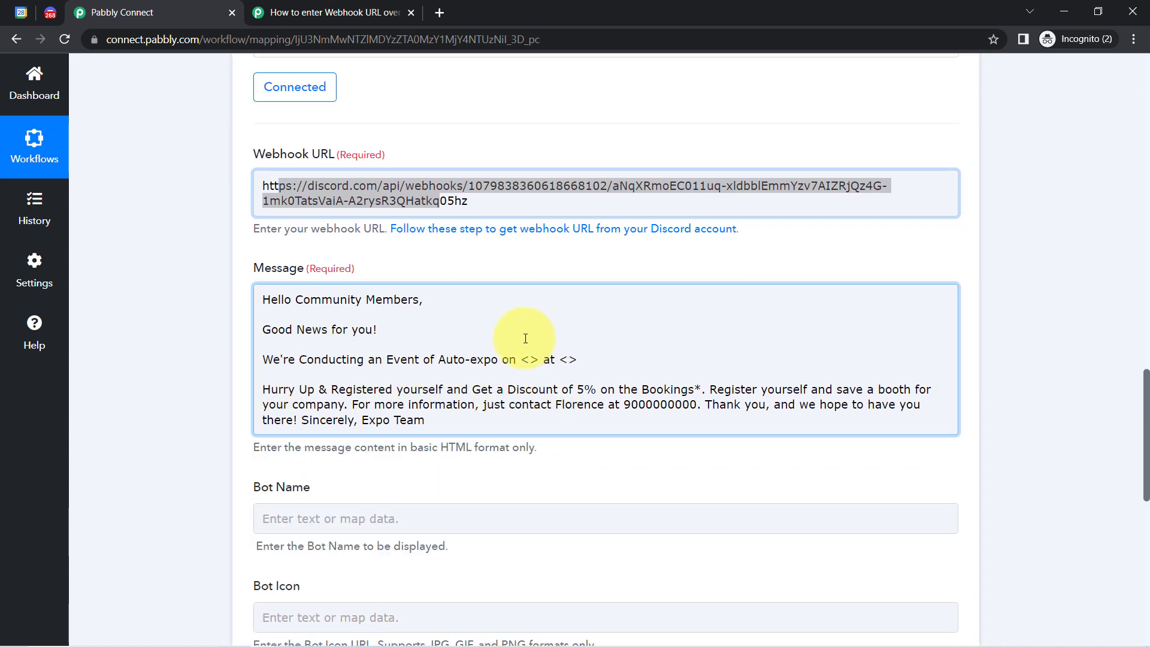
{"action": "left_click", "coordinate": [527, 364]}
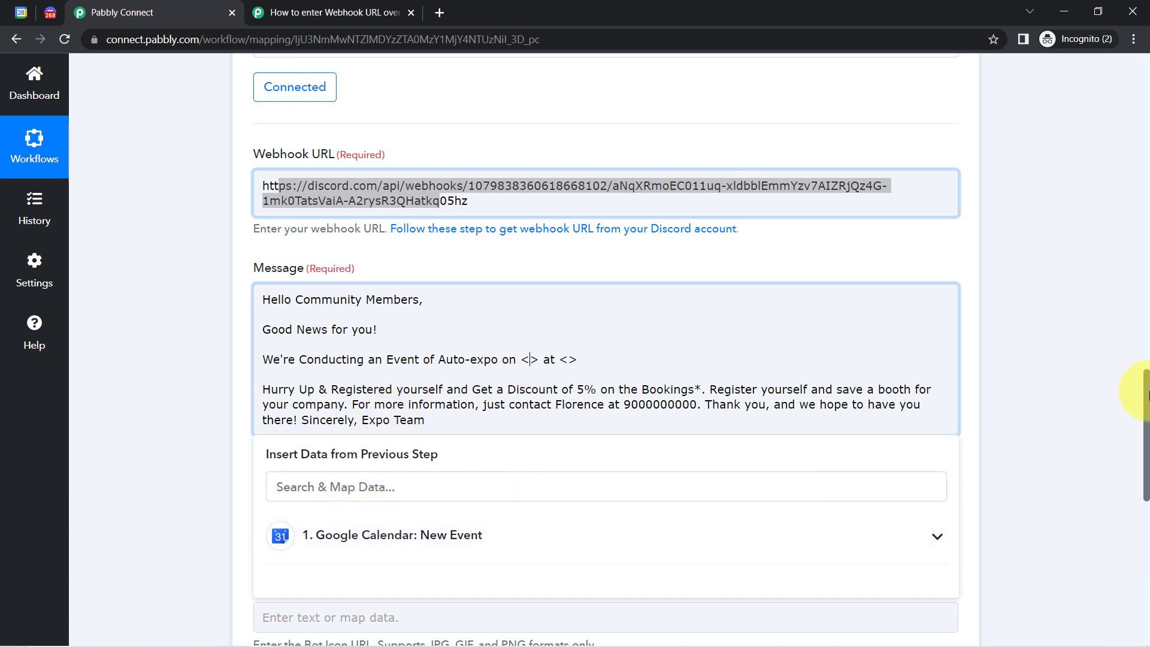
{"action": "left_click_drag", "start_coordinate": [1148, 395], "coordinate": [1149, 424]}
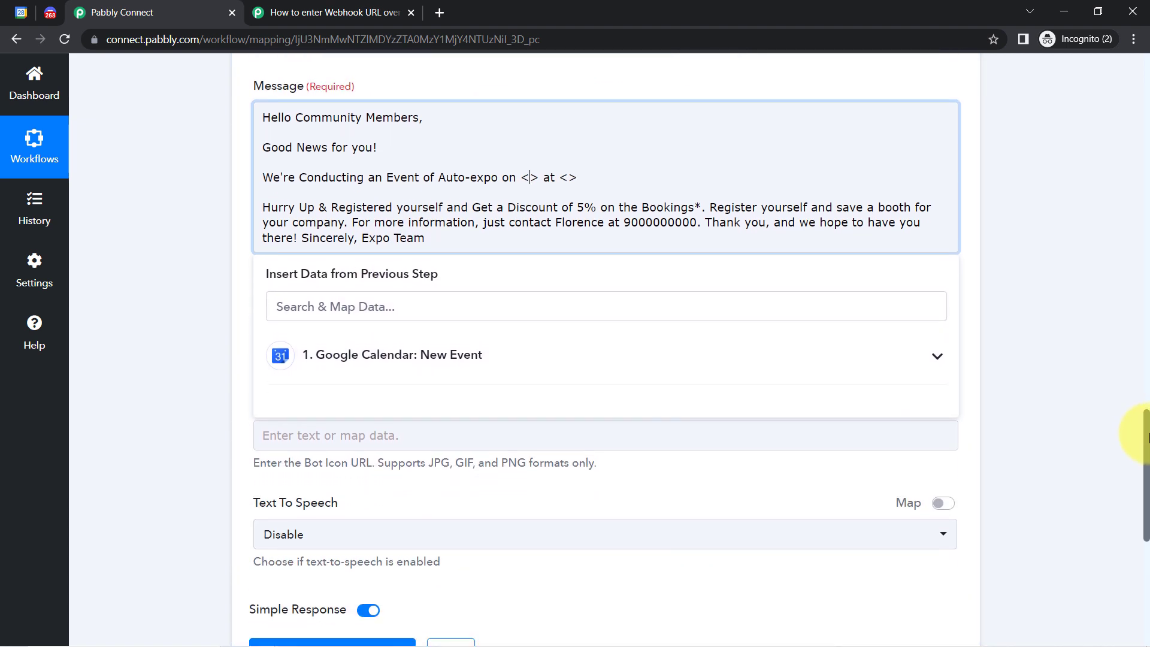
{"action": "left_click", "coordinate": [396, 353]}
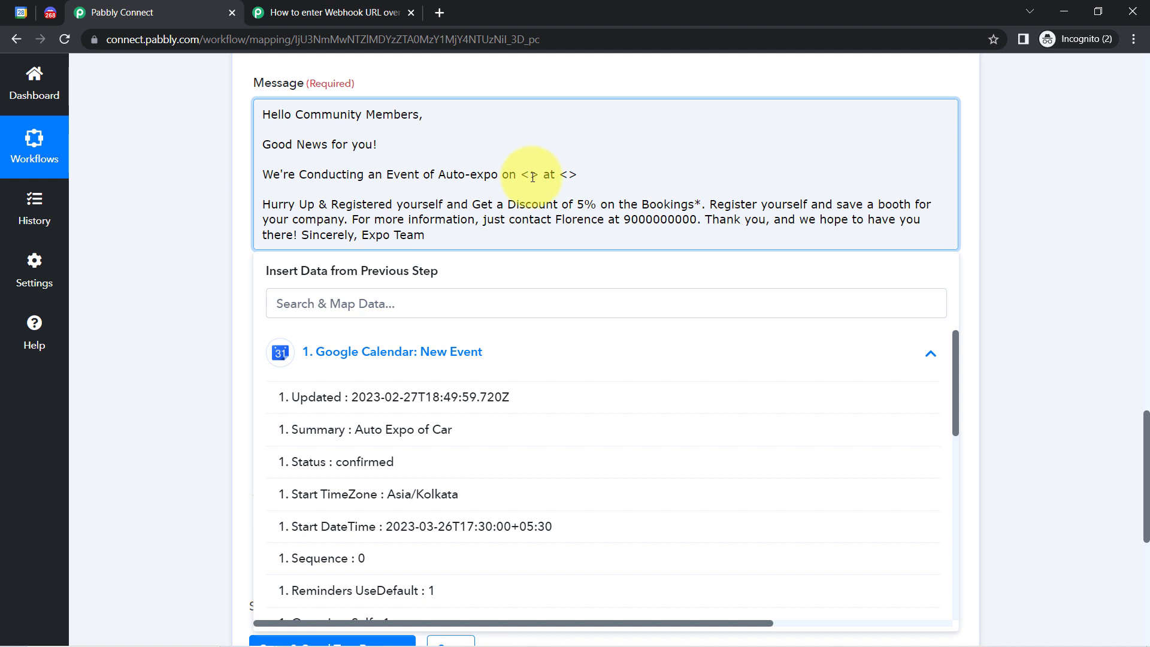
{"action": "left_click", "coordinate": [436, 527]}
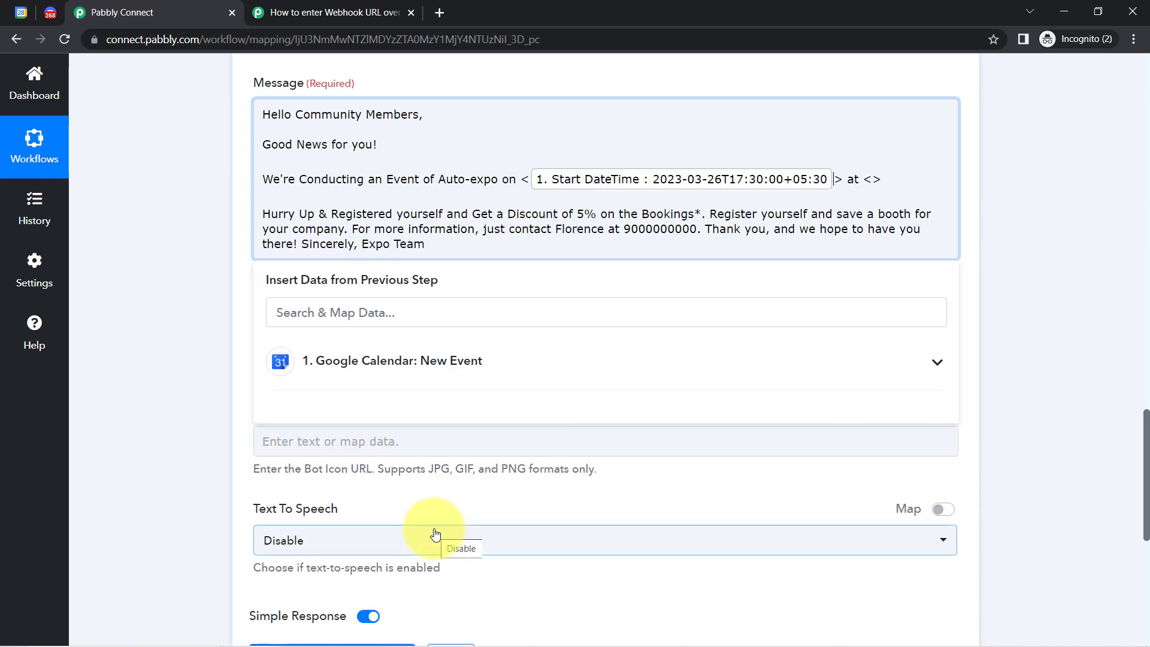
{"action": "left_click", "coordinate": [527, 178]}
{"action": "key", "text": "BackSpace"}
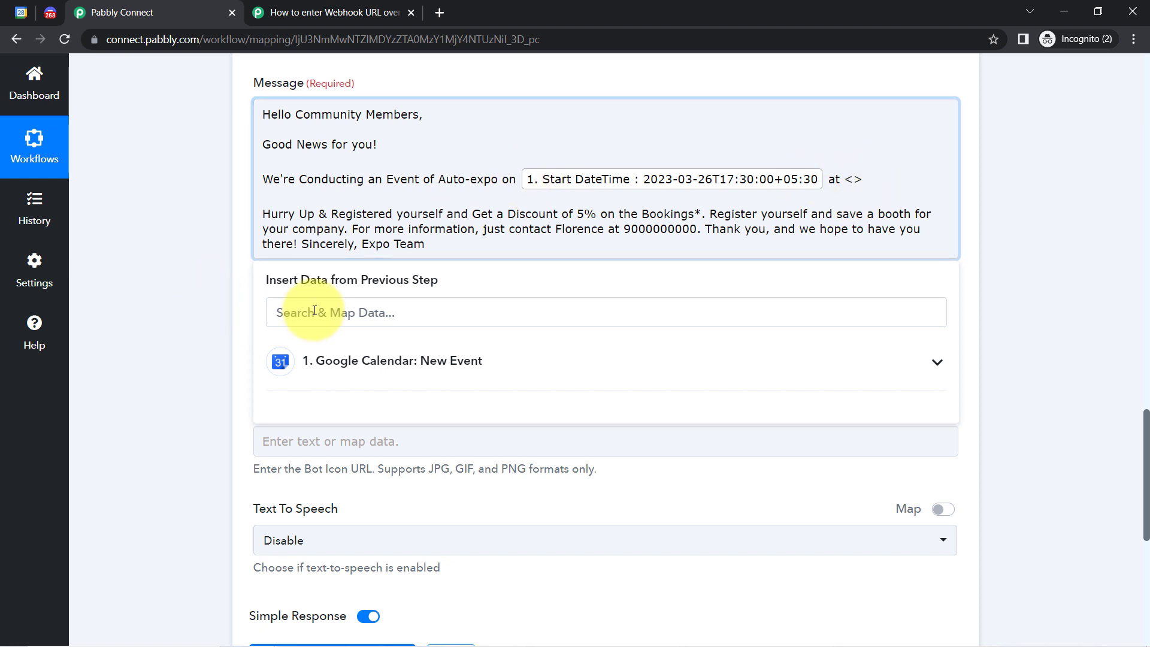
Replace the second placeholder with the event's Location field.
{"action": "left_click", "coordinate": [406, 315]}
{"action": "type", "text": "loca"}
{"action": "left_click", "coordinate": [458, 411]}
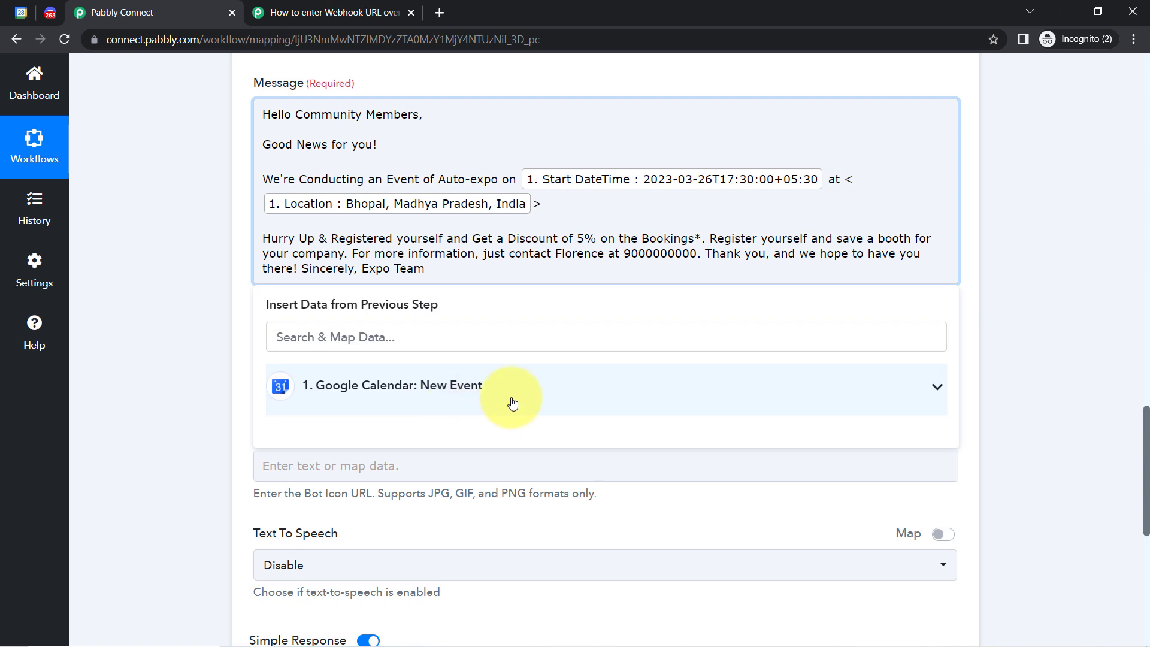
{"action": "key", "text": "Delete"}
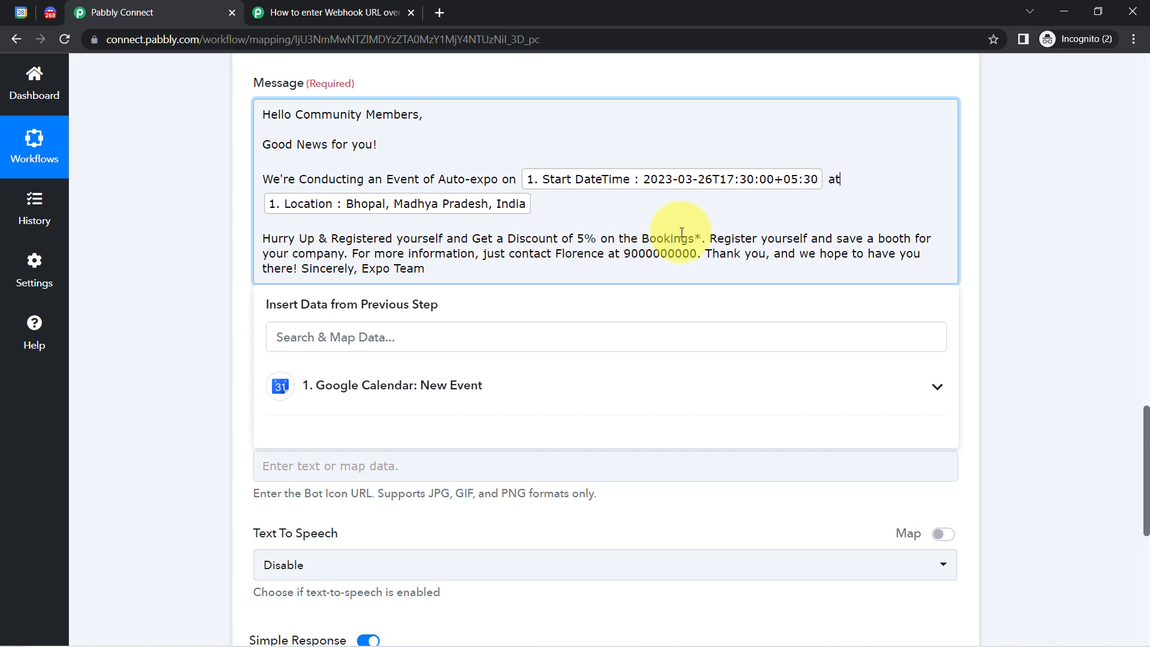
Start 'Register yourself', 'For more information' and the thank-you line as separate paragraphs.
{"action": "left_click", "coordinate": [711, 240]}
{"action": "key", "text": "Return"}
{"action": "key", "text": "Return"}
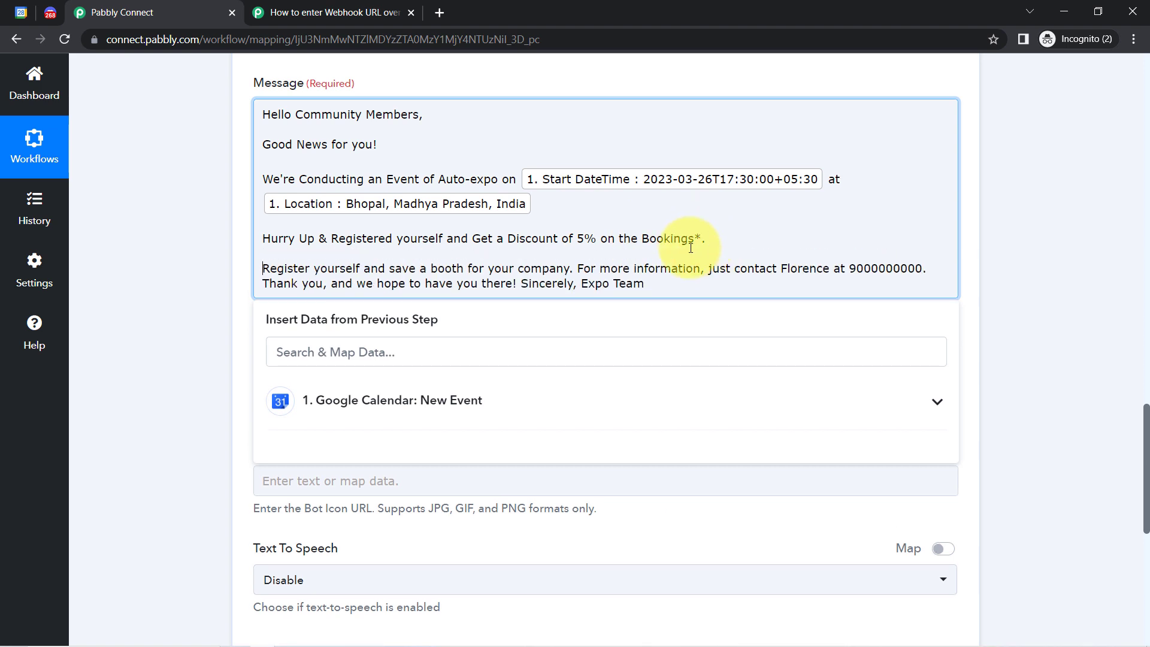
{"action": "left_click", "coordinate": [579, 269]}
{"action": "key", "text": "Return"}
{"action": "key", "text": "Return"}
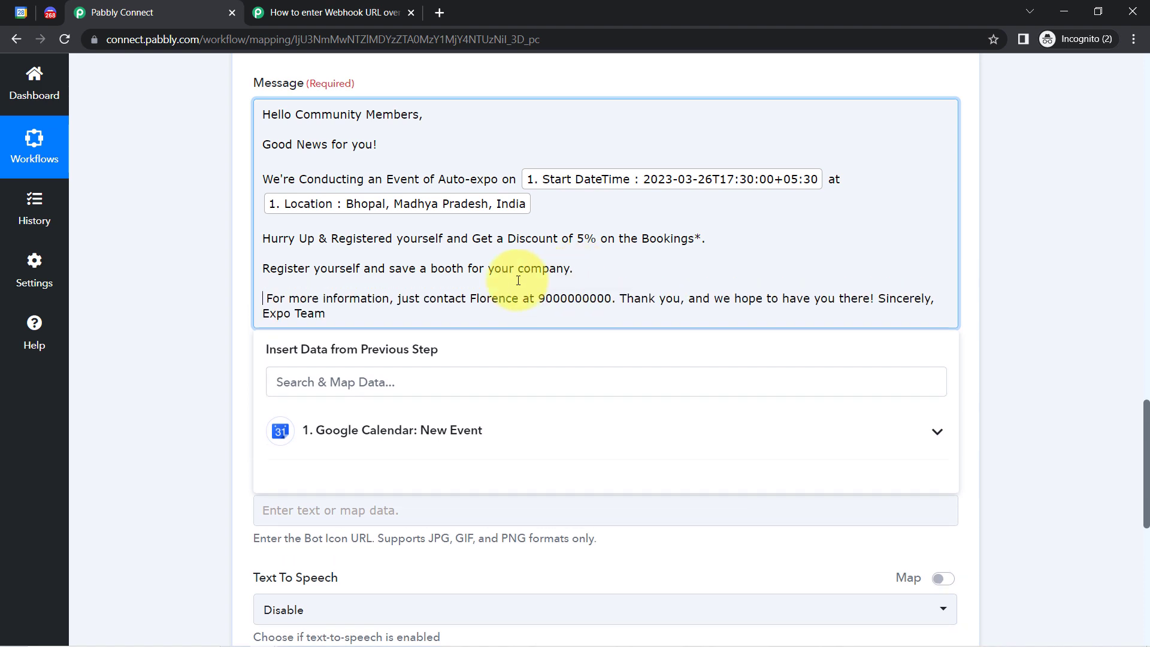
{"action": "left_click_drag", "start_coordinate": [549, 298], "coordinate": [598, 295]}
{"action": "key", "text": "Return"}
{"action": "key", "text": "Return"}
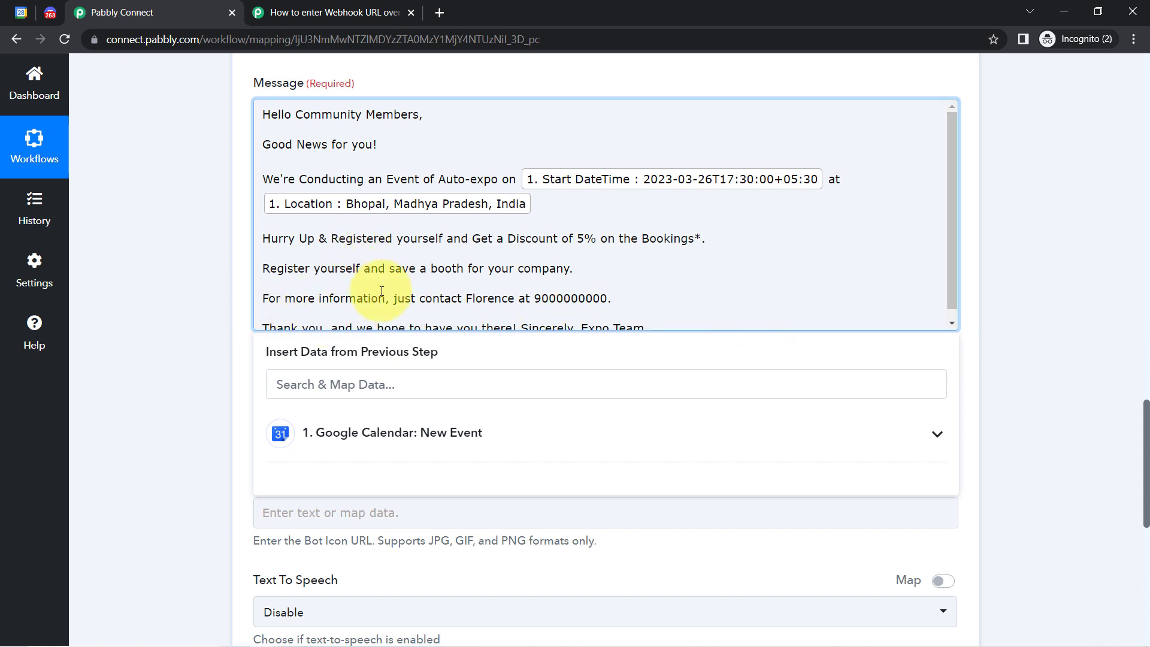
Move the 'Sincerely' sign-off onto its own line.
{"action": "scroll", "coordinate": [382, 322], "scroll_direction": "down", "scroll_amount": 1}
{"action": "left_click_drag", "start_coordinate": [385, 321], "coordinate": [520, 318]}
{"action": "left_click", "coordinate": [520, 319]}
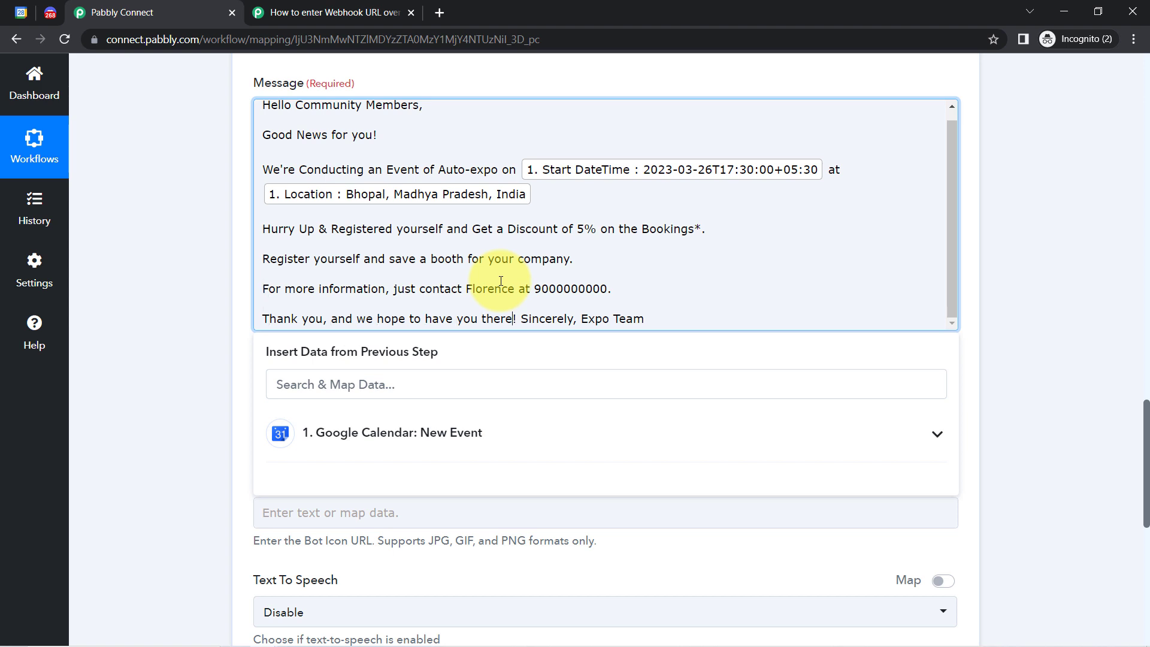
{"action": "key", "text": "Return"}
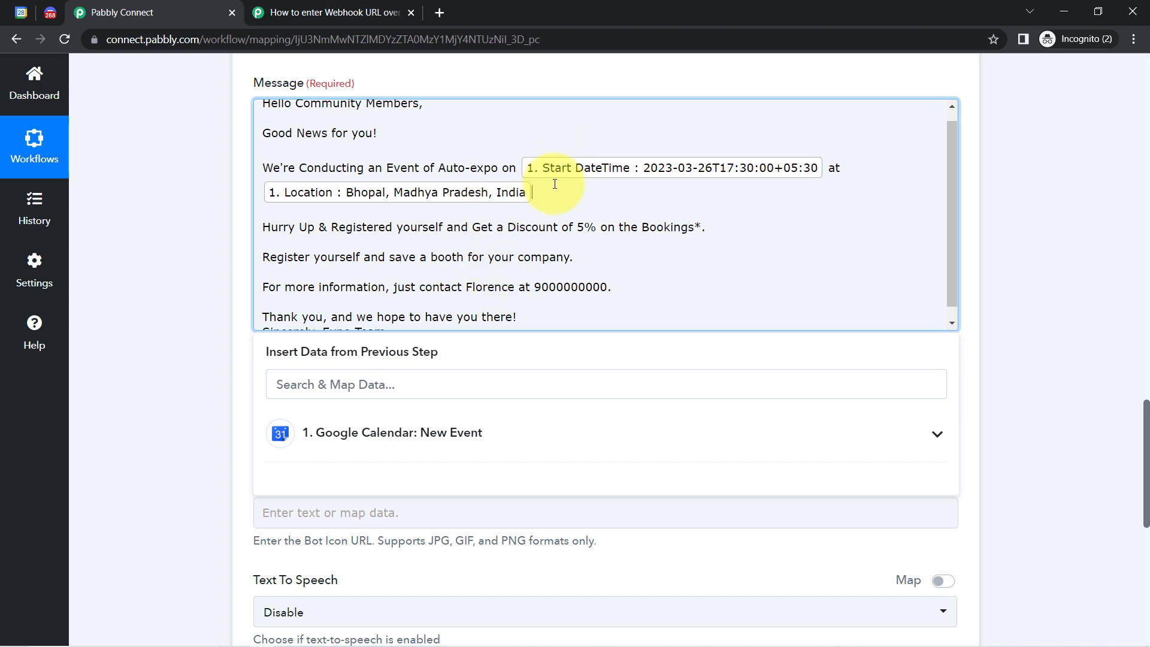
{"action": "key", "text": "Return"}
{"action": "key", "text": "Return"}
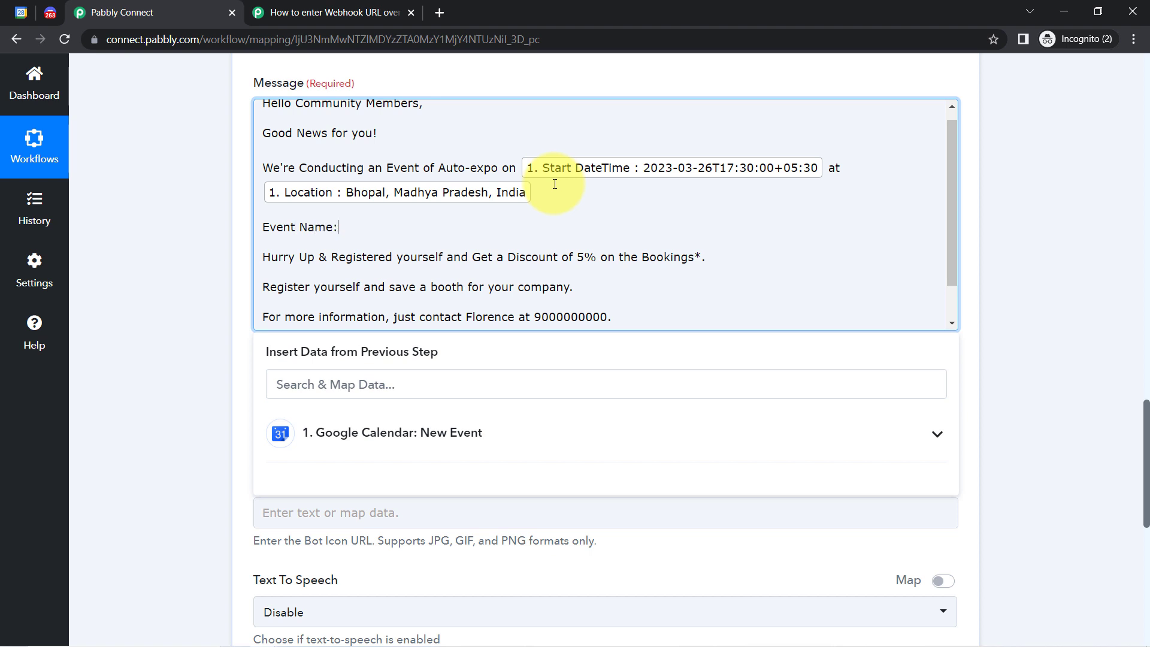
Map the calendar event's Summary after 'Event Name:'.
{"action": "left_click", "coordinate": [343, 432]}
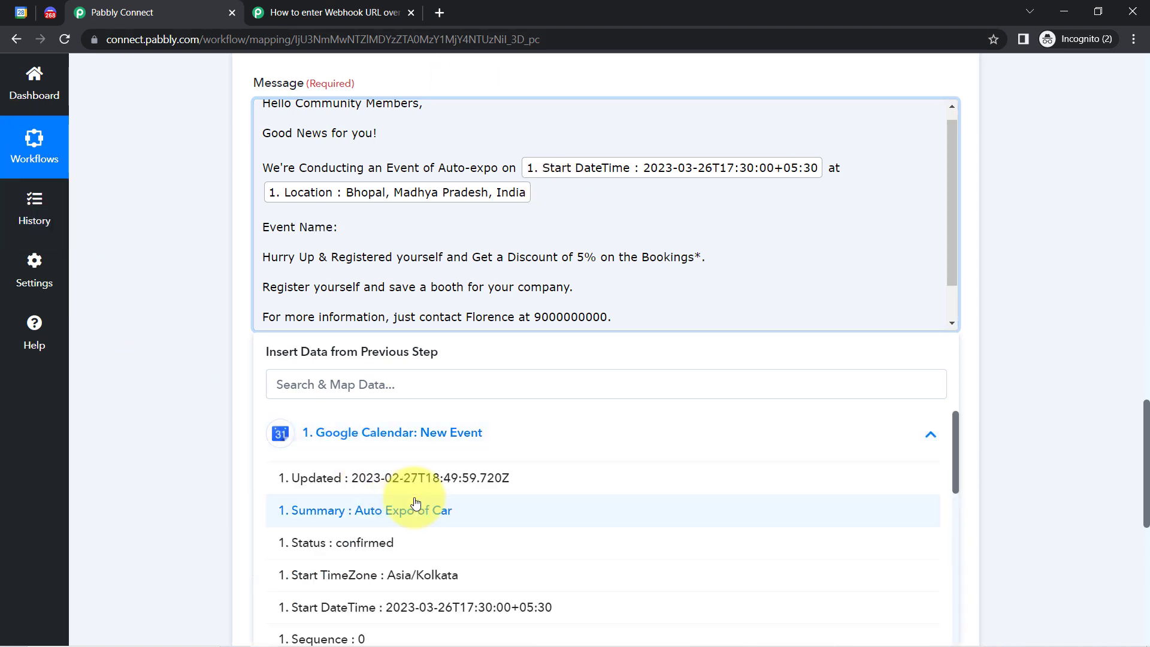
{"action": "left_click", "coordinate": [387, 519]}
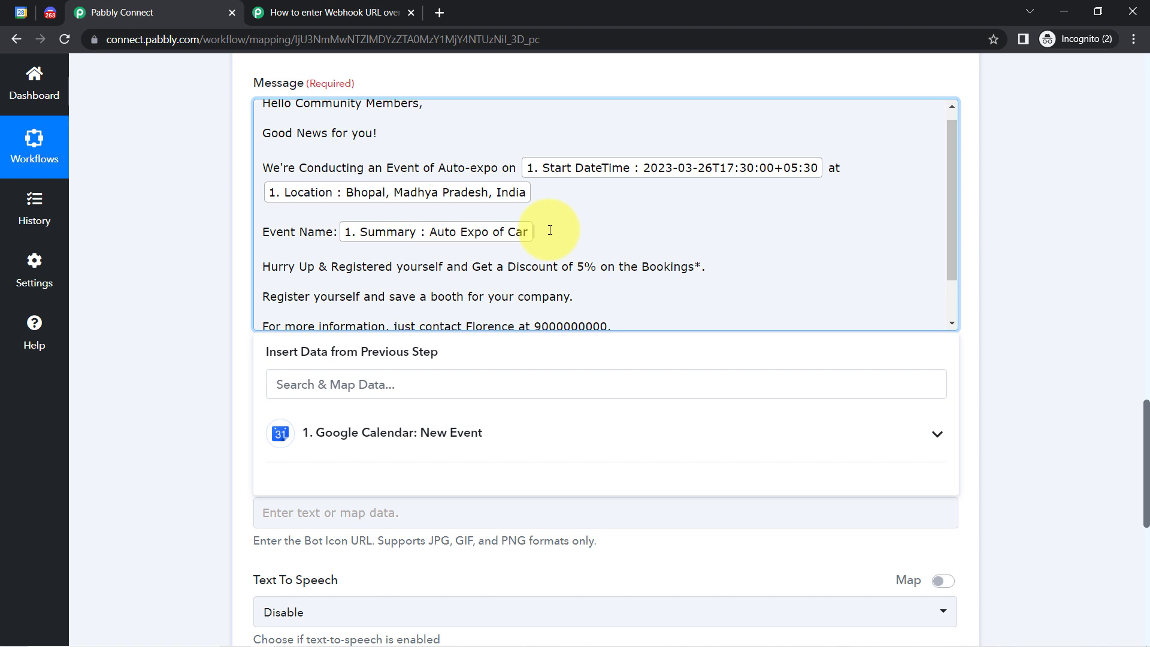
{"action": "key", "text": "Return"}
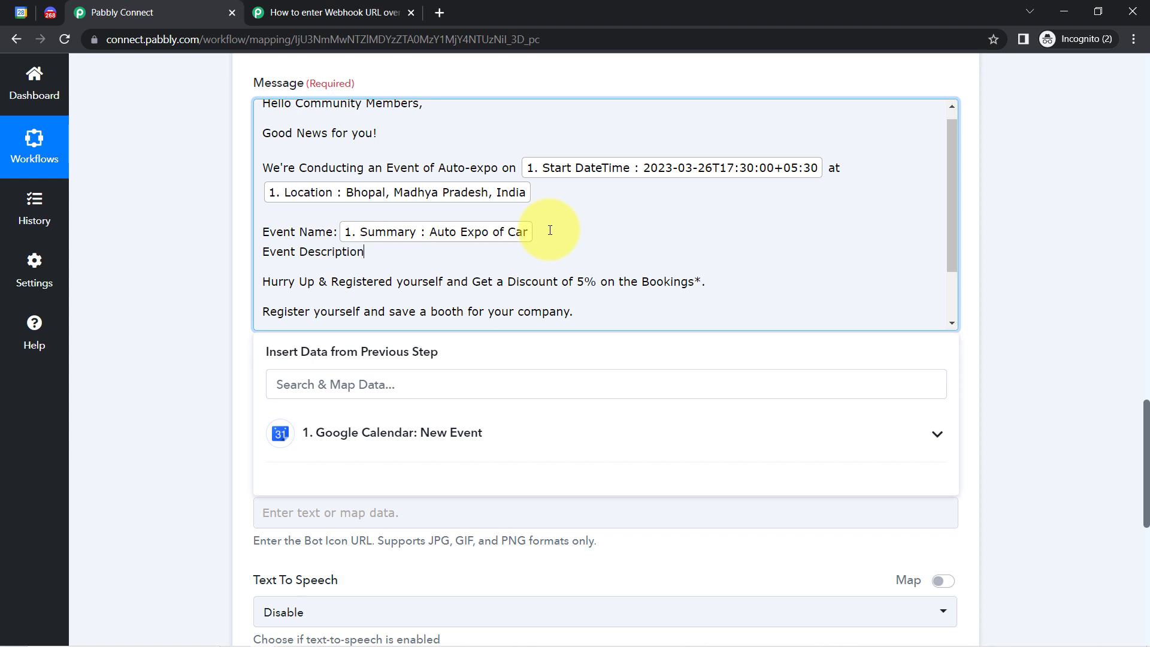
Remove the empty lines and map the event's Description after 'Event Description:'.
{"action": "key", "text": "Return"}
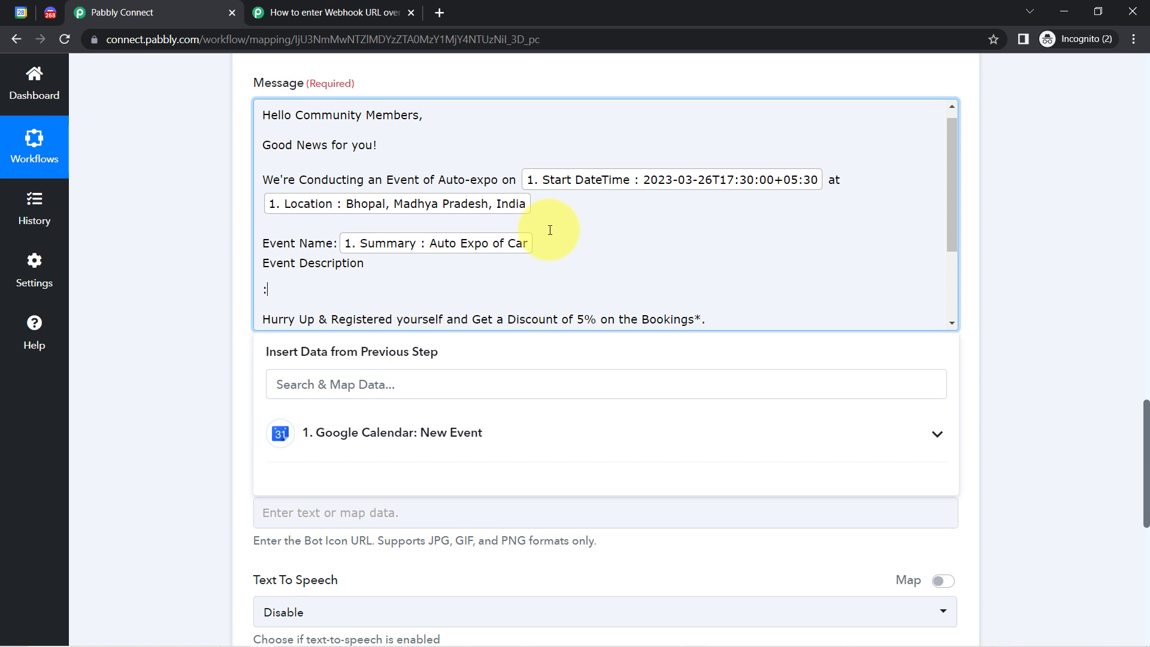
{"action": "key", "text": "BackSpace"}
{"action": "key", "text": "BackSpace"}
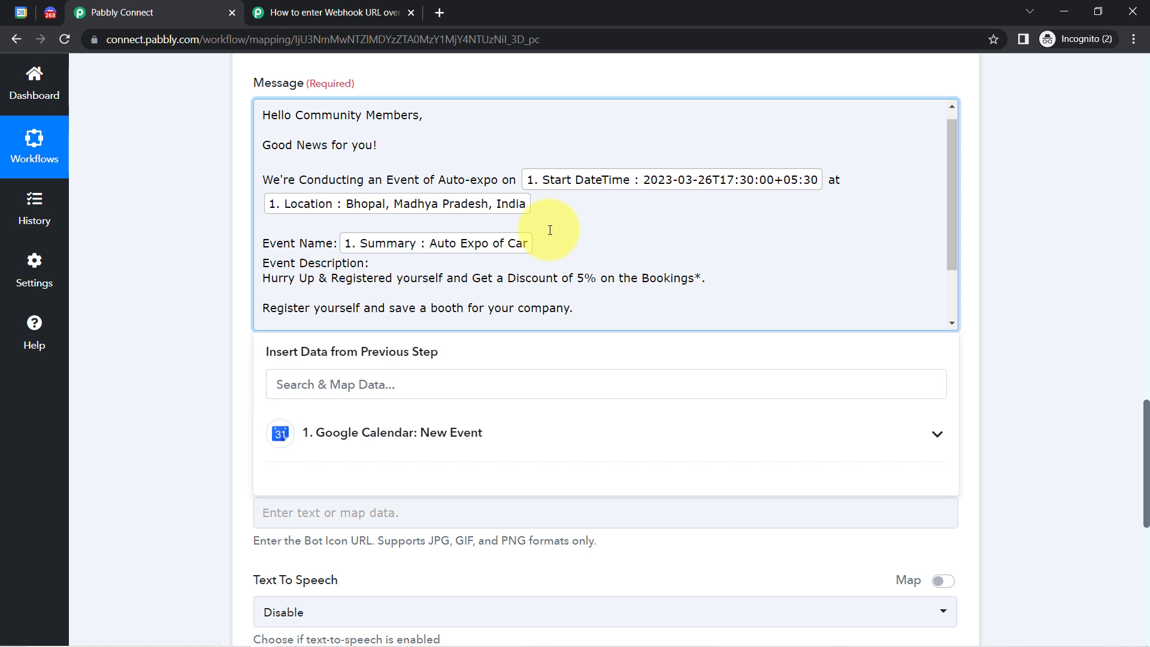
{"action": "left_click", "coordinate": [504, 448]}
{"action": "left_click", "coordinate": [308, 397]}
{"action": "left_click_drag", "start_coordinate": [957, 434], "coordinate": [958, 589]}
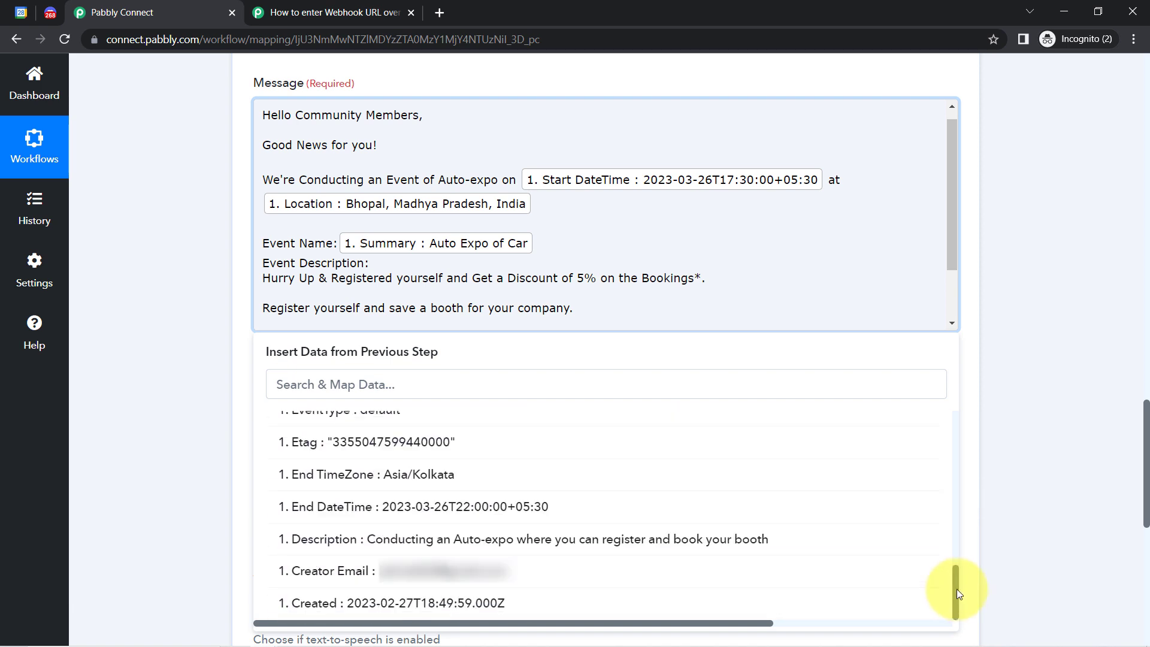
{"action": "left_click", "coordinate": [609, 545]}
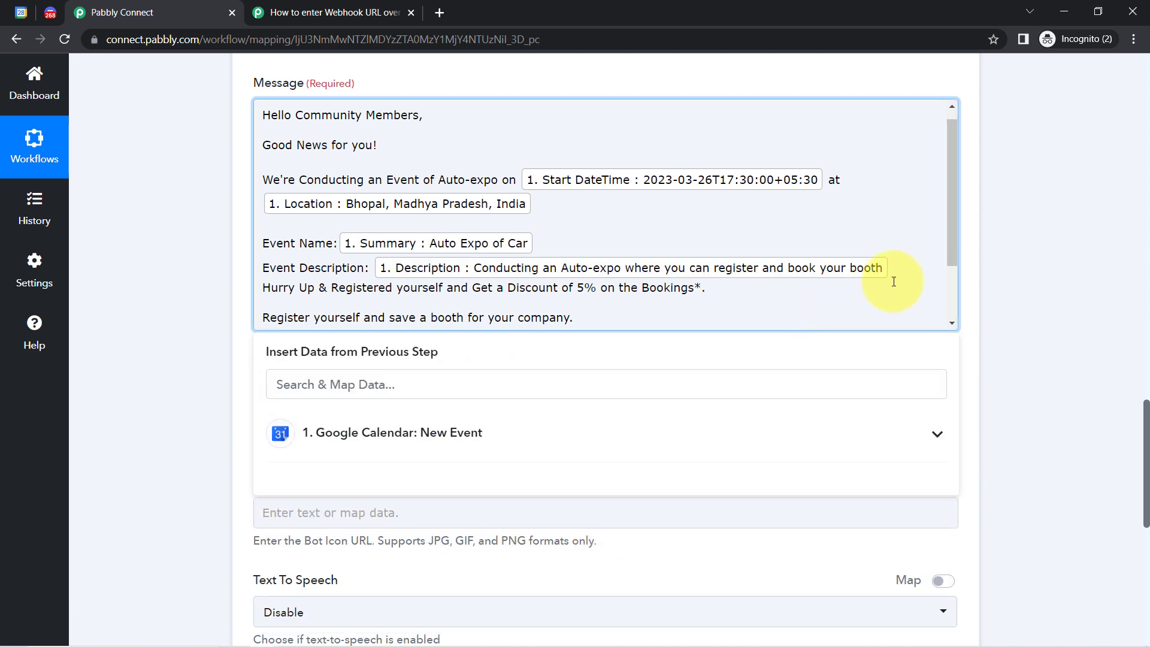
{"action": "key", "text": "Return"}
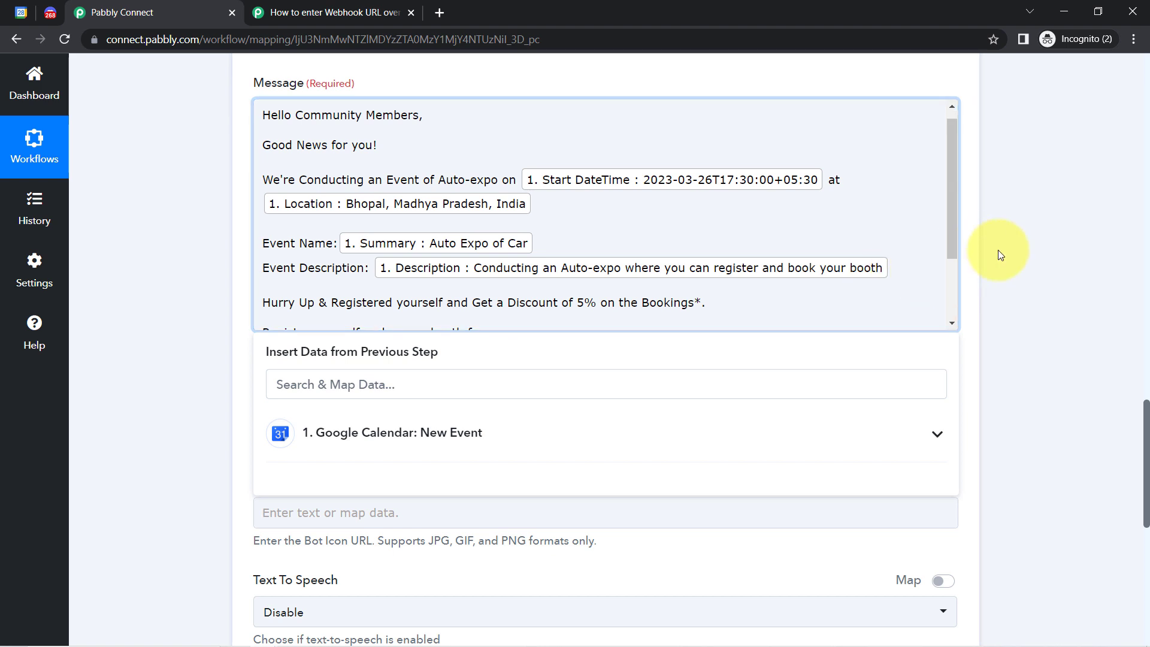
{"action": "left_click", "coordinate": [1107, 370]}
{"action": "scroll", "coordinate": [1141, 423], "scroll_direction": "down", "scroll_amount": 3}
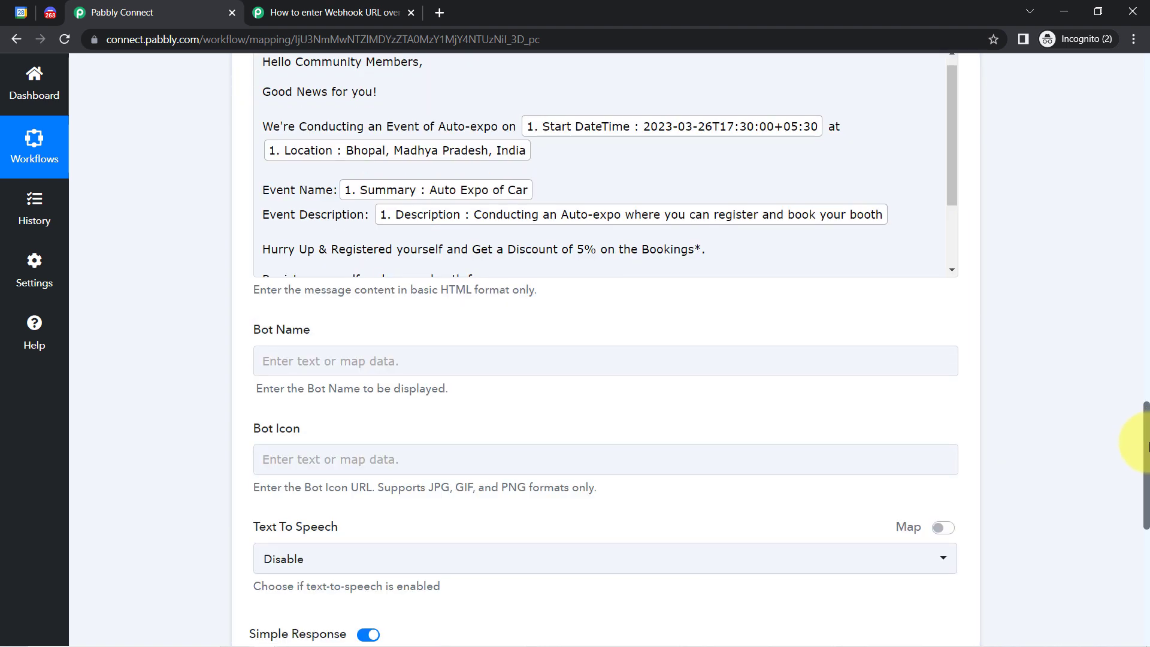
Set the Discord Bot Name to 'sample bot'.
{"action": "left_click", "coordinate": [266, 235]}
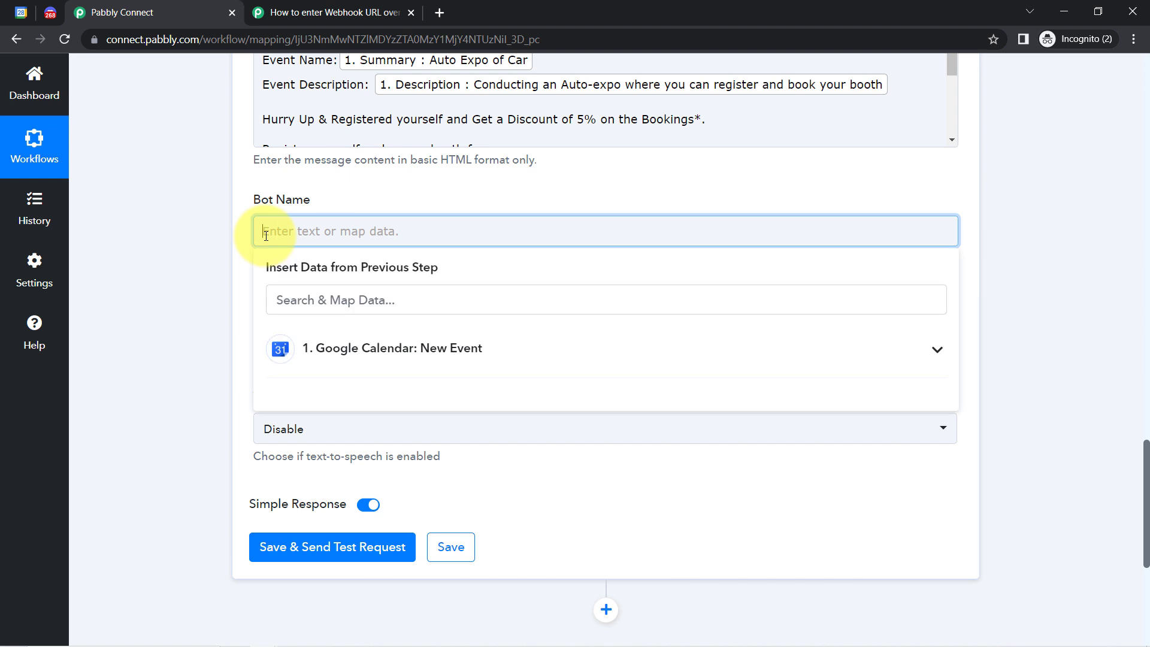
{"action": "type", "text": "sample bot"}
{"action": "left_click", "coordinate": [204, 258]}
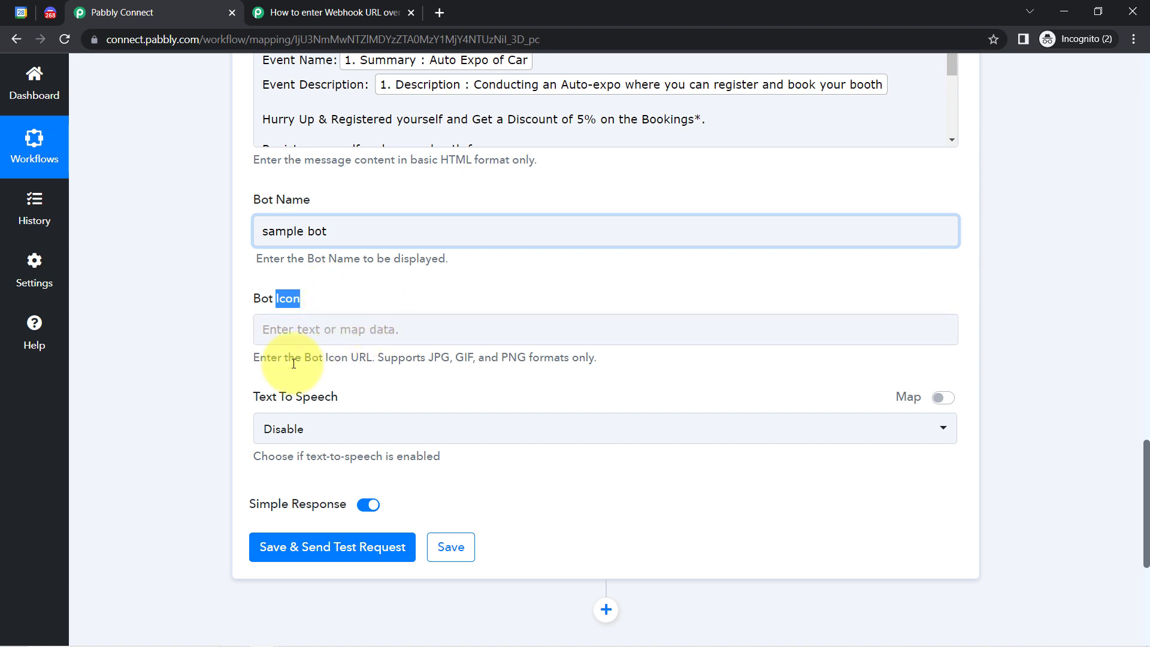
{"action": "left_click_drag", "start_coordinate": [273, 397], "coordinate": [330, 400]}
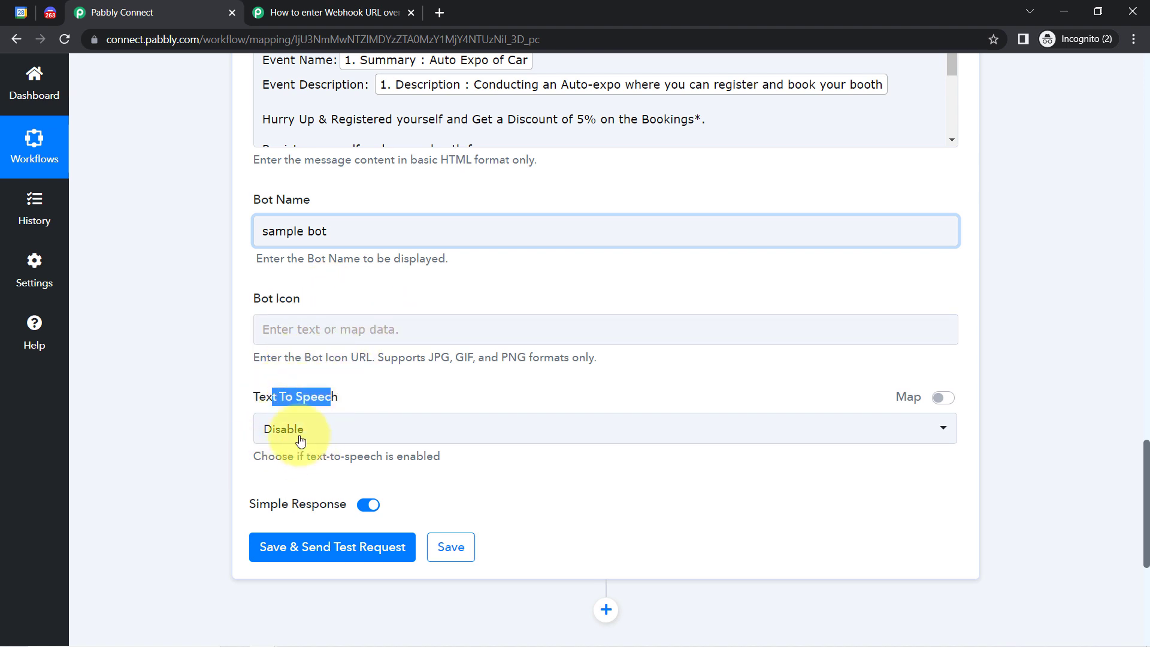
{"action": "left_click", "coordinate": [221, 422]}
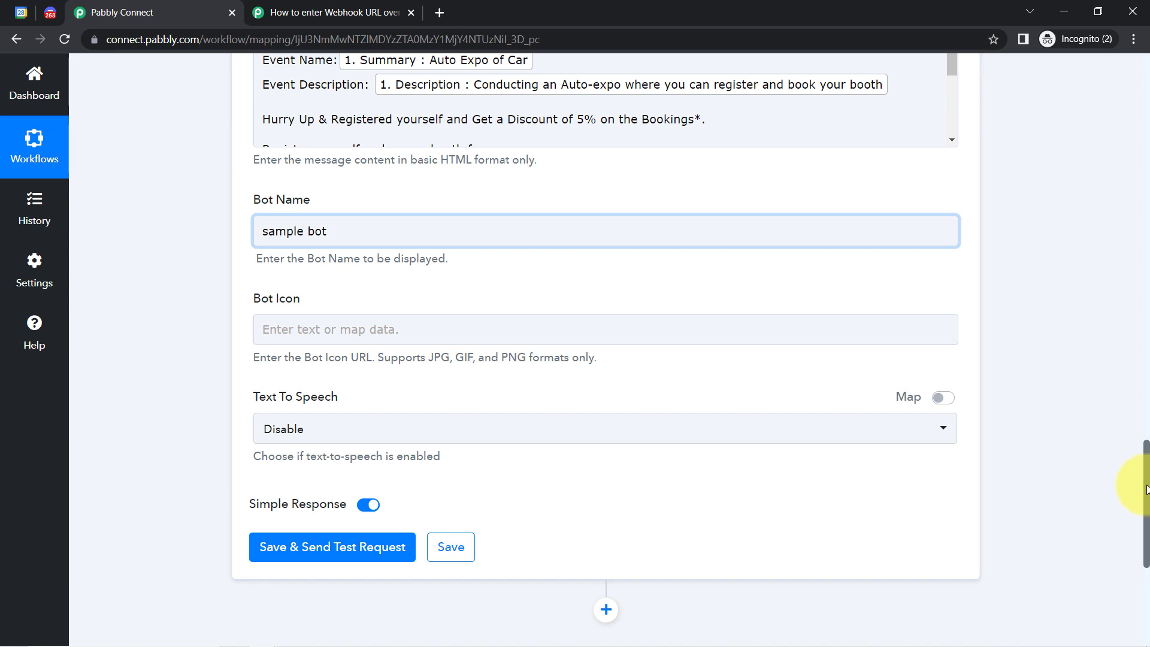
Save the Discord step and send a test request.
{"action": "left_click_drag", "start_coordinate": [1146, 490], "coordinate": [1141, 436]}
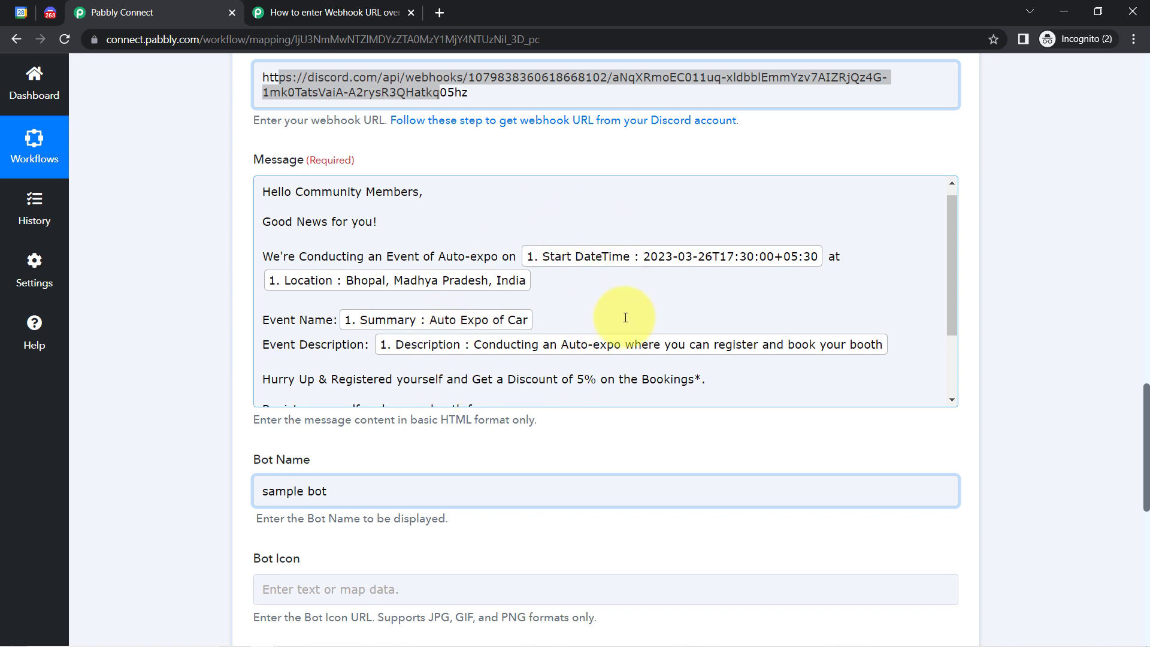
{"action": "left_click_drag", "start_coordinate": [1145, 407], "coordinate": [1130, 483]}
{"action": "left_click", "coordinate": [323, 408]}
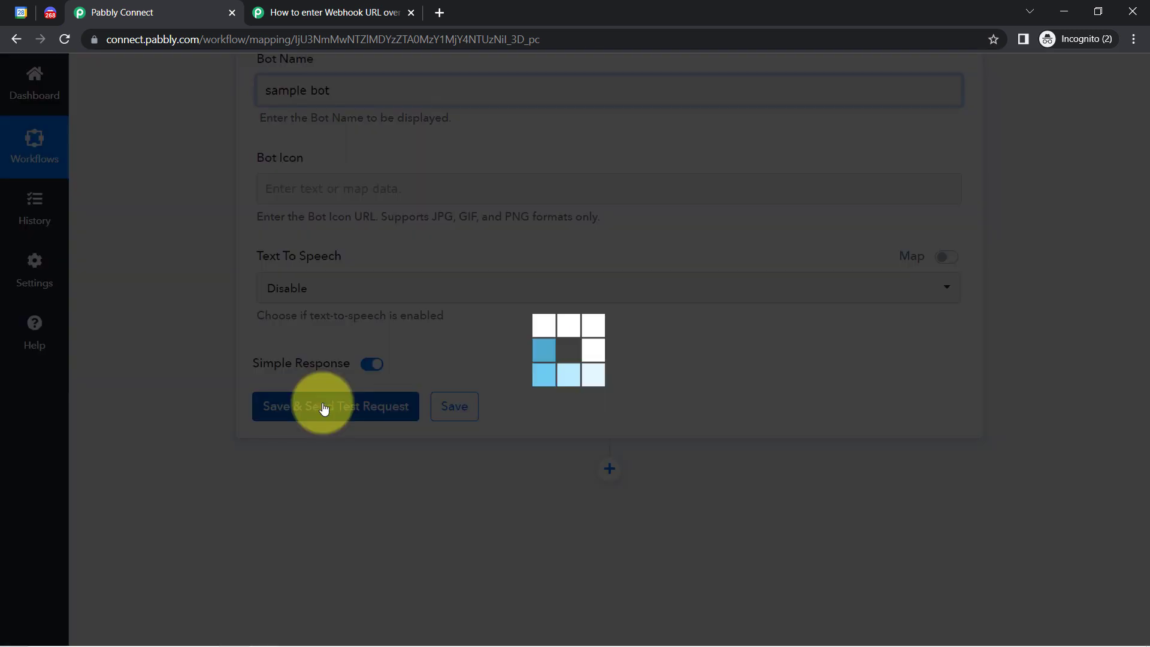
Check the sample bot's Auto Expo announcement posted in Discord's #event-updates channel.
{"action": "left_click", "coordinate": [50, 12]}
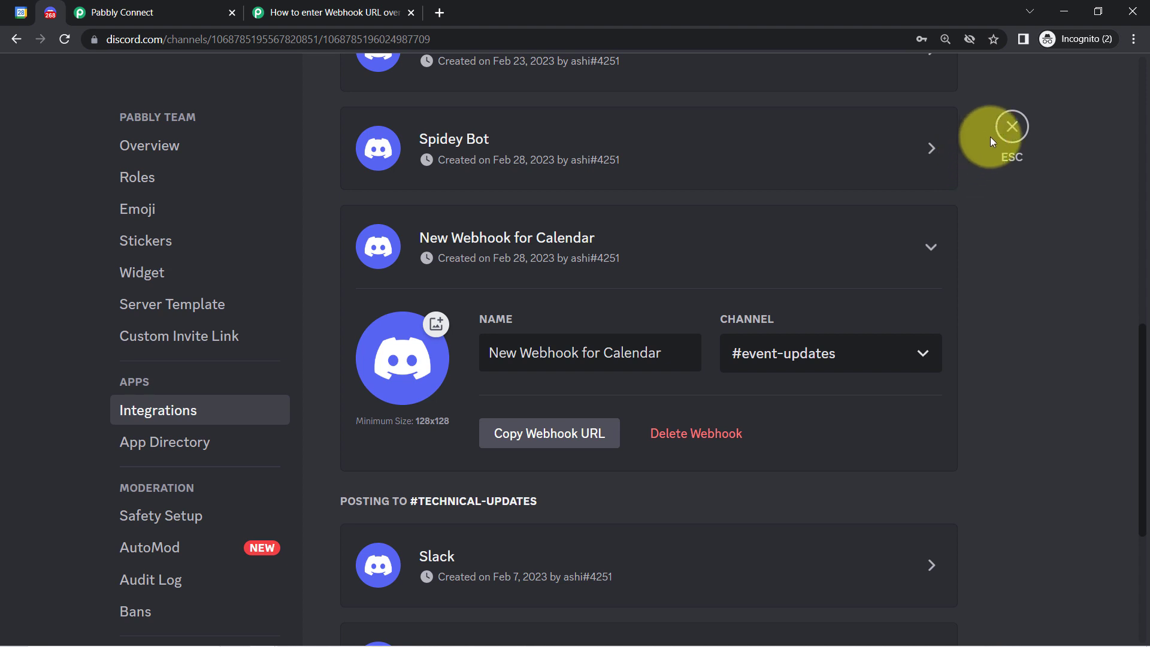
{"action": "left_click", "coordinate": [1011, 125]}
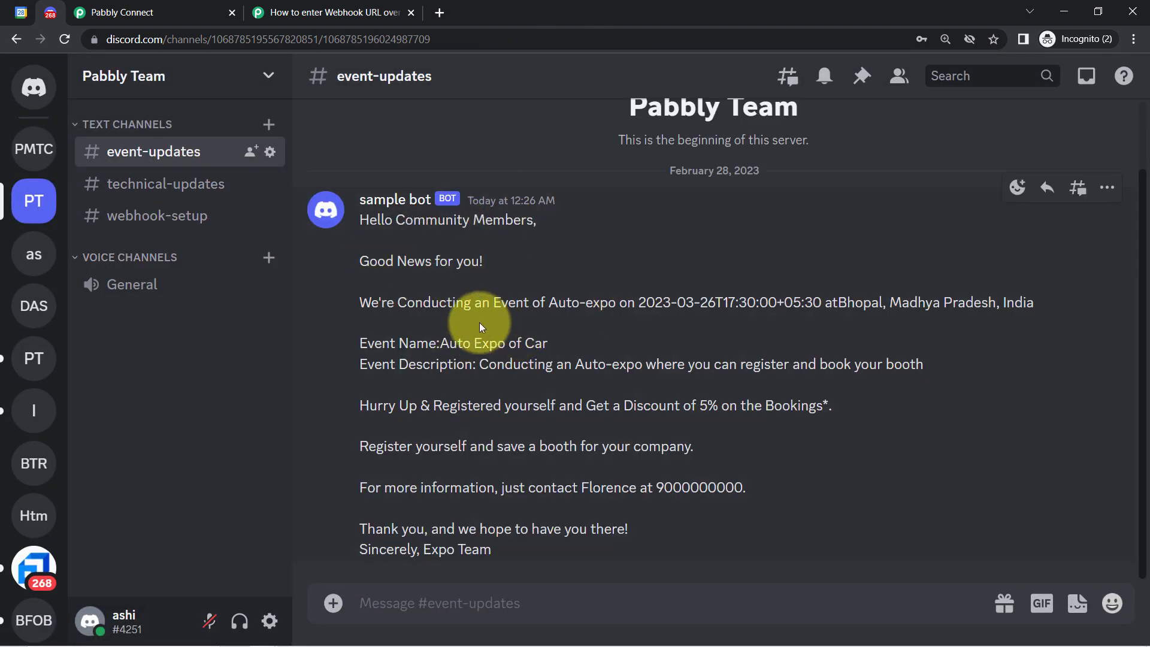
{"action": "left_click_drag", "start_coordinate": [371, 220], "coordinate": [494, 550]}
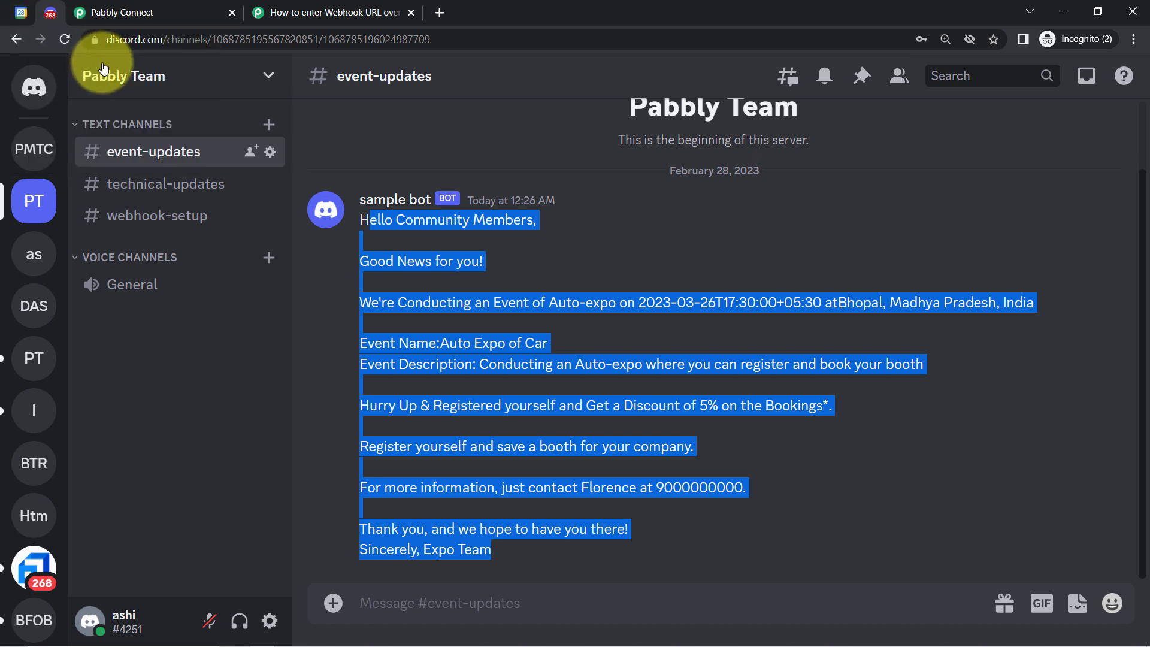
{"action": "left_click", "coordinate": [21, 12]}
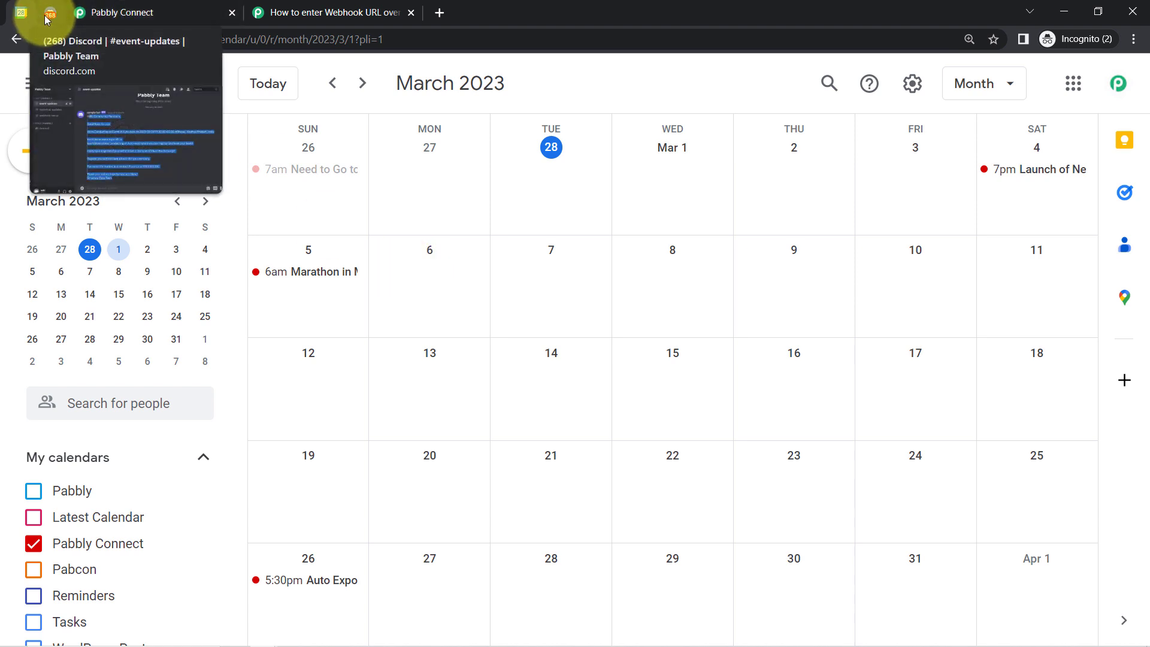
Collapse the Google Calendar New Event trigger and Discord action cards in the workflow.
{"action": "left_click", "coordinate": [77, 14]}
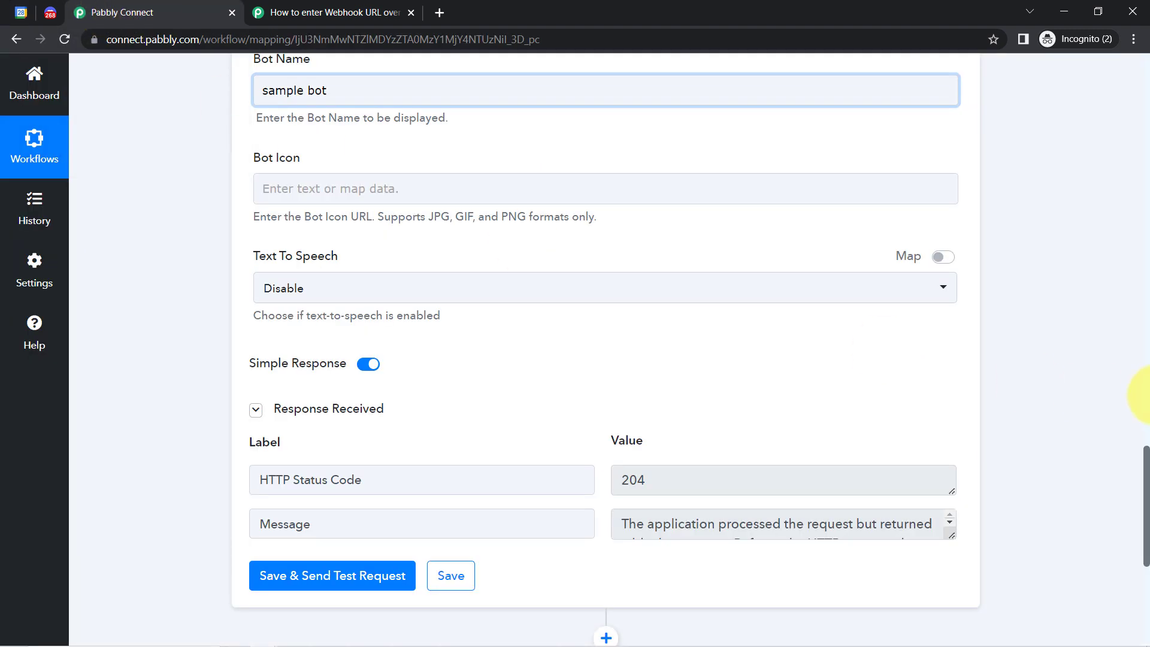
{"action": "left_click_drag", "start_coordinate": [1145, 478], "coordinate": [1132, 51]}
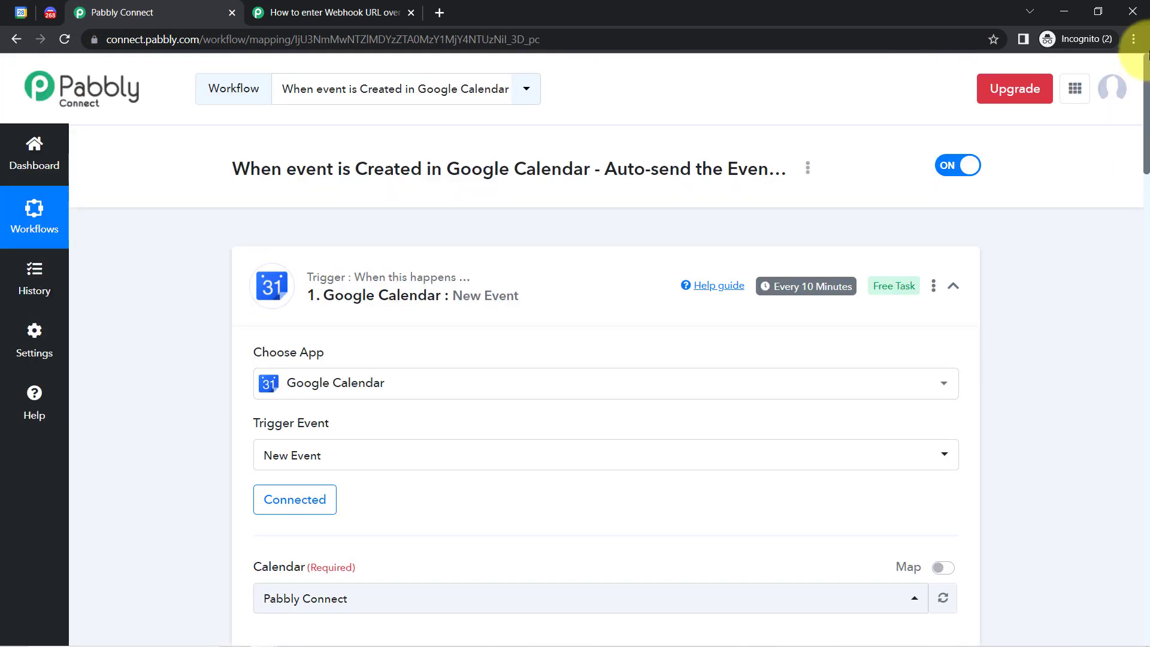
{"action": "left_click", "coordinate": [424, 282]}
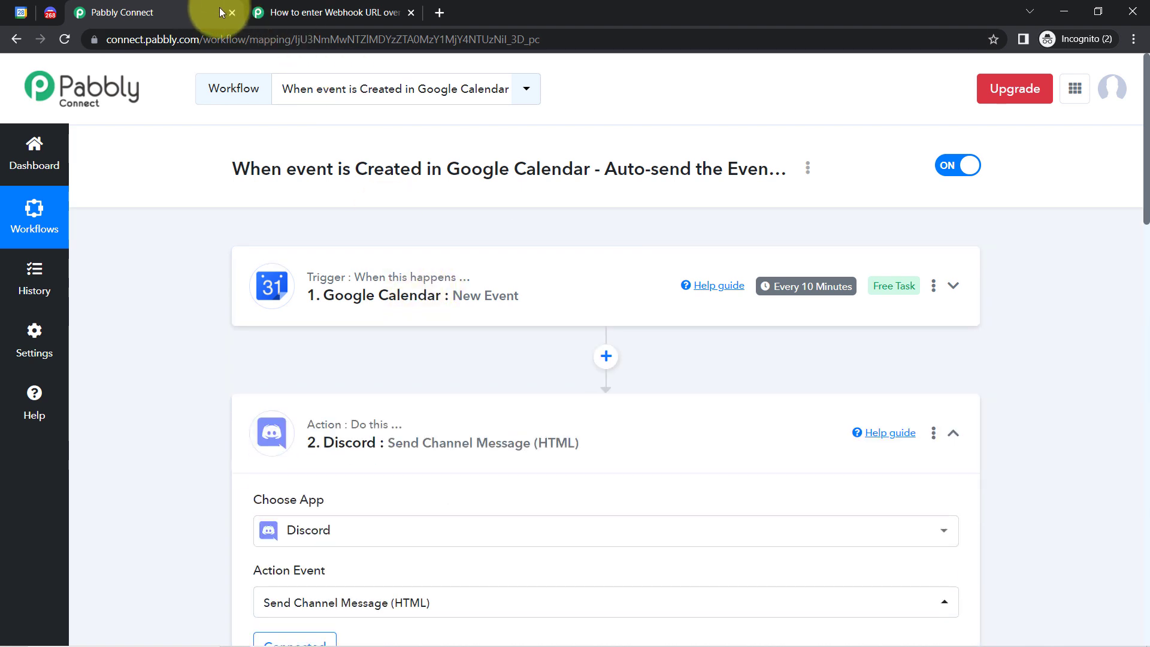
{"action": "left_click", "coordinate": [372, 435]}
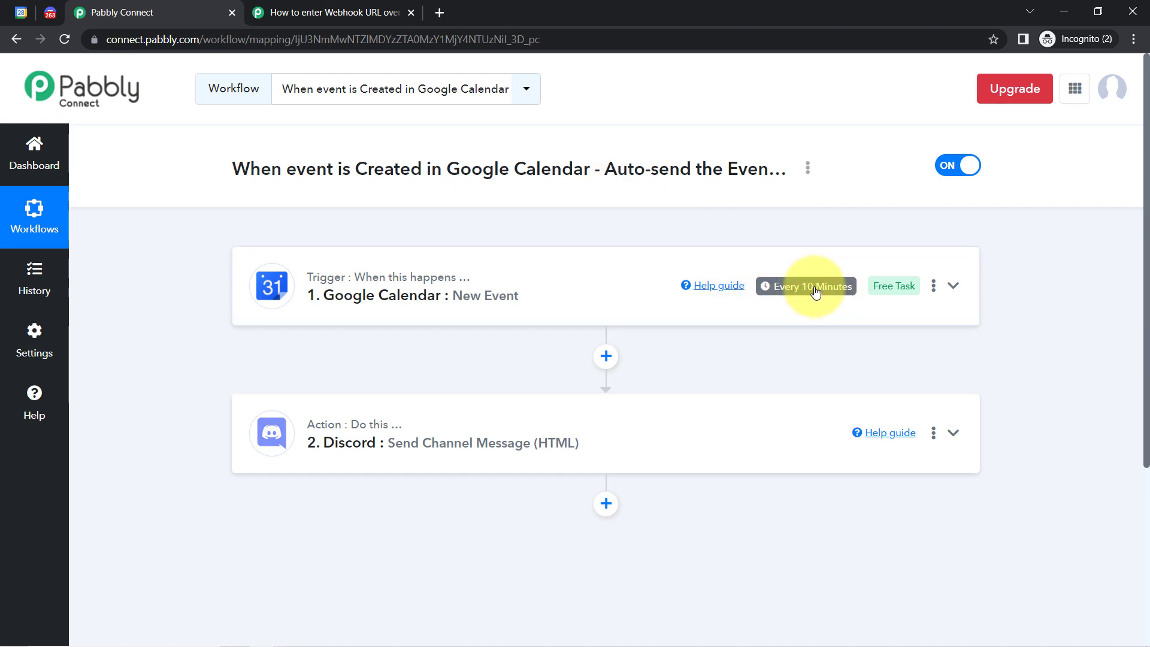
{"action": "left_click", "coordinate": [783, 296]}
{"action": "left_click", "coordinate": [790, 295]}
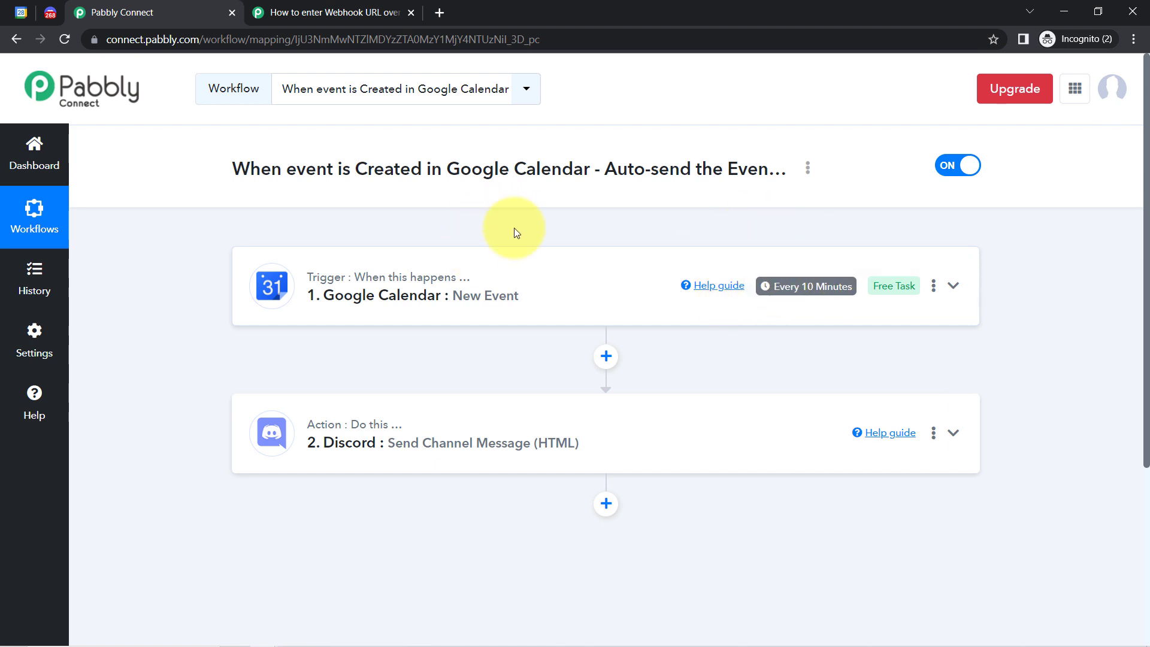
{"action": "left_click", "coordinate": [21, 12]}
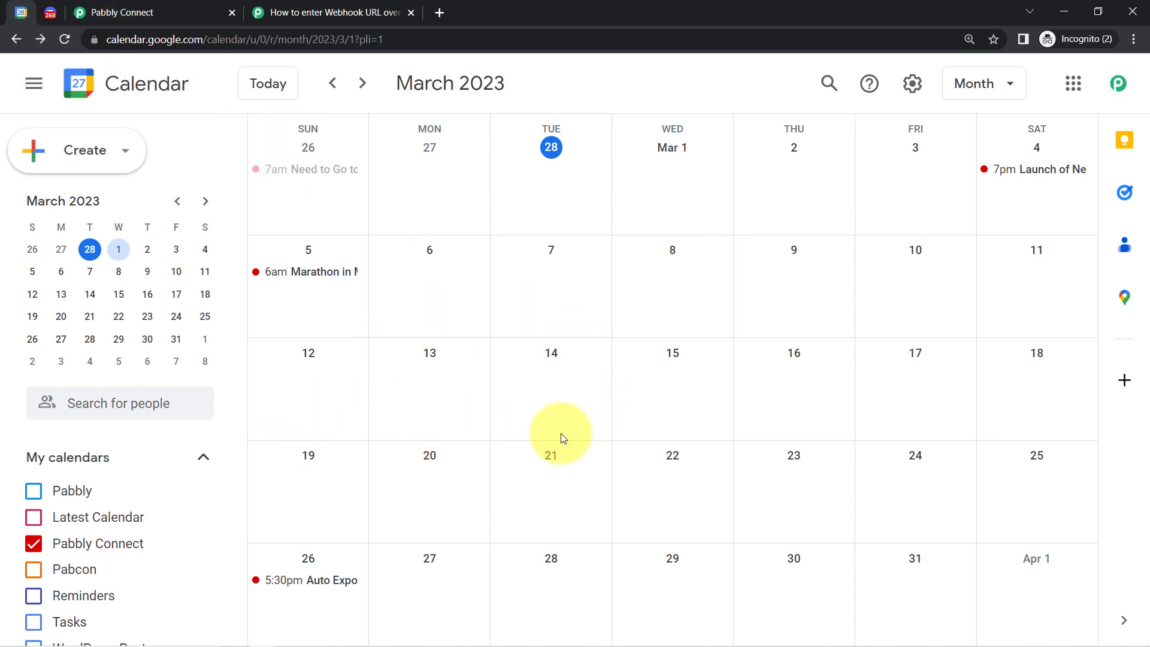
Review the posted Auto Expo message in Discord, then return to the workflow overview.
{"action": "left_click", "coordinate": [150, 9]}
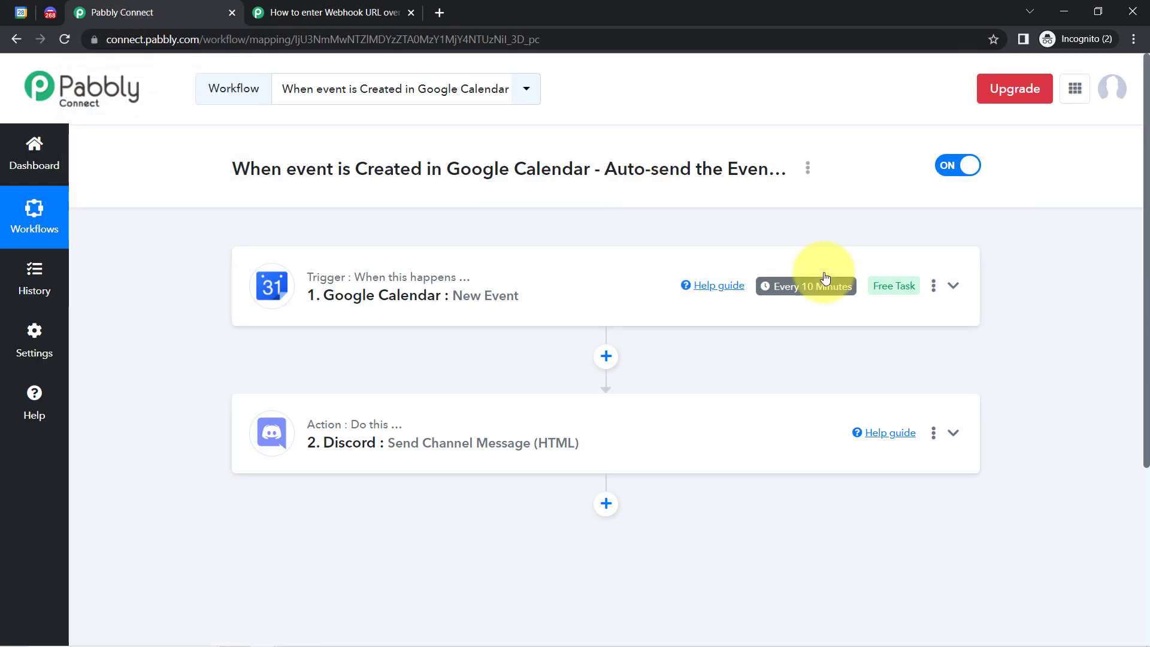
{"action": "left_click", "coordinate": [49, 12]}
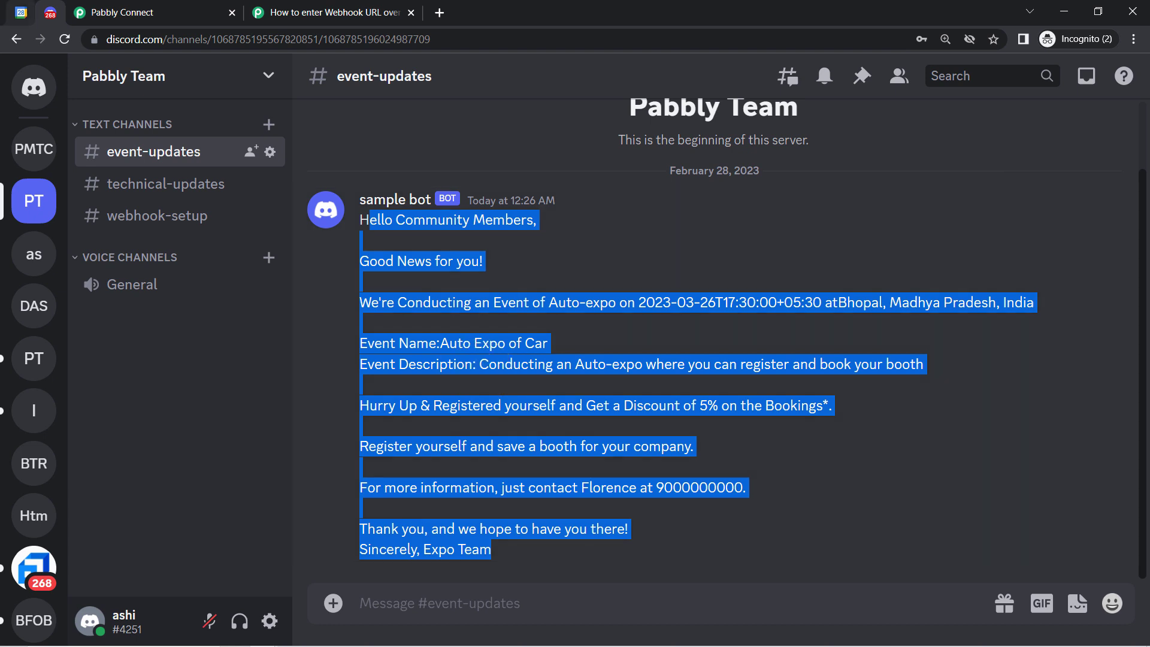
{"action": "left_click", "coordinate": [148, 7]}
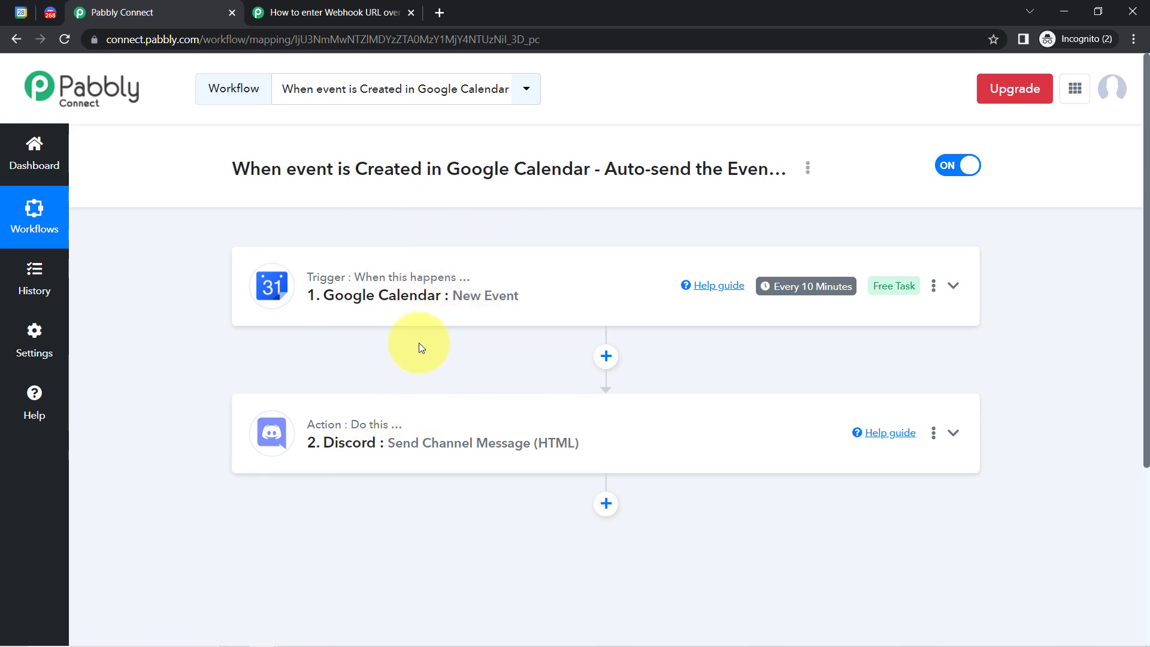
Copy the Google Calendar-to-Discord workflow's share link, then switch the workflow from ON to OFF and confirm.
{"action": "left_click", "coordinate": [808, 168]}
{"action": "left_click", "coordinate": [700, 249]}
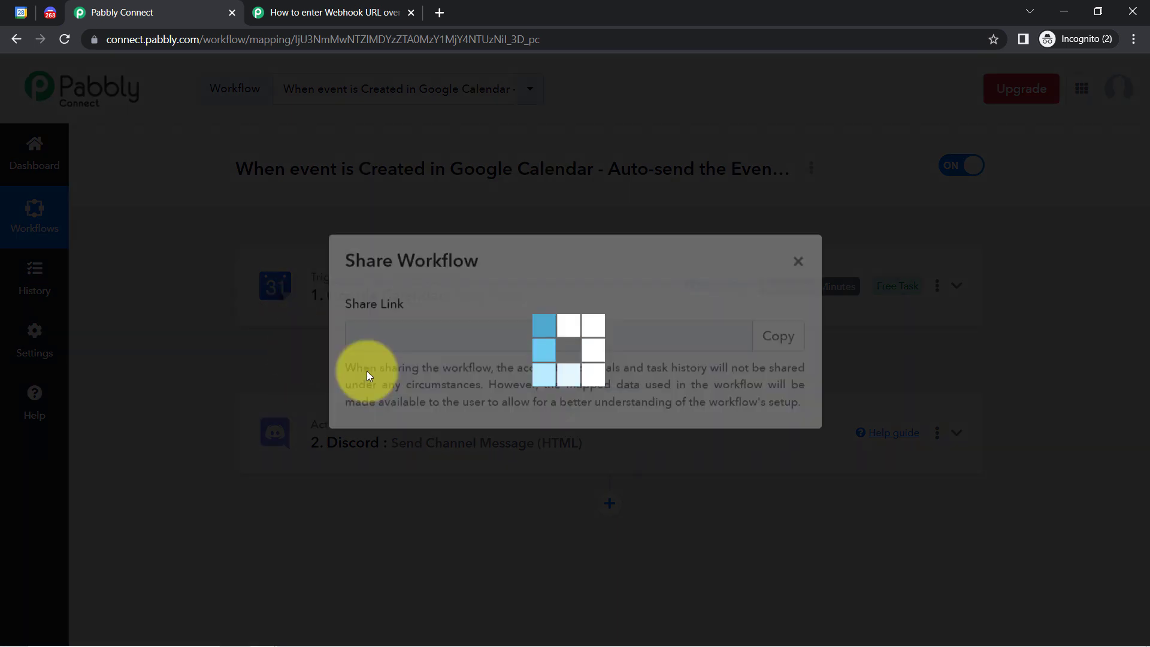
{"action": "left_click", "coordinate": [779, 359]}
{"action": "left_click", "coordinate": [799, 280]}
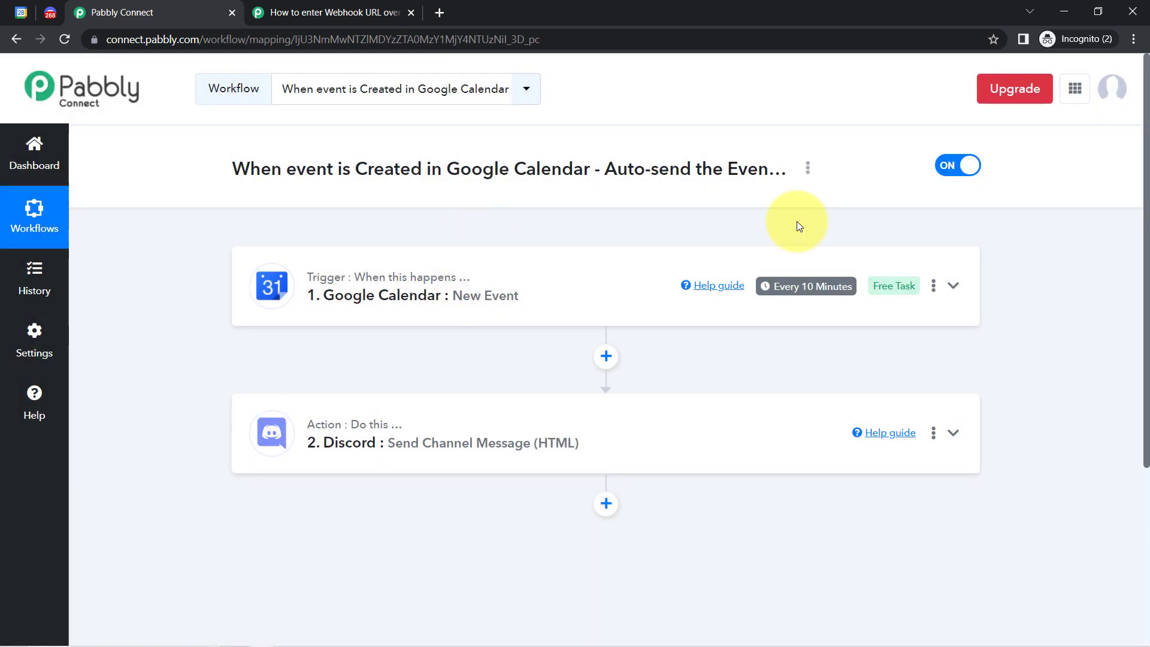
{"action": "left_click", "coordinate": [959, 167]}
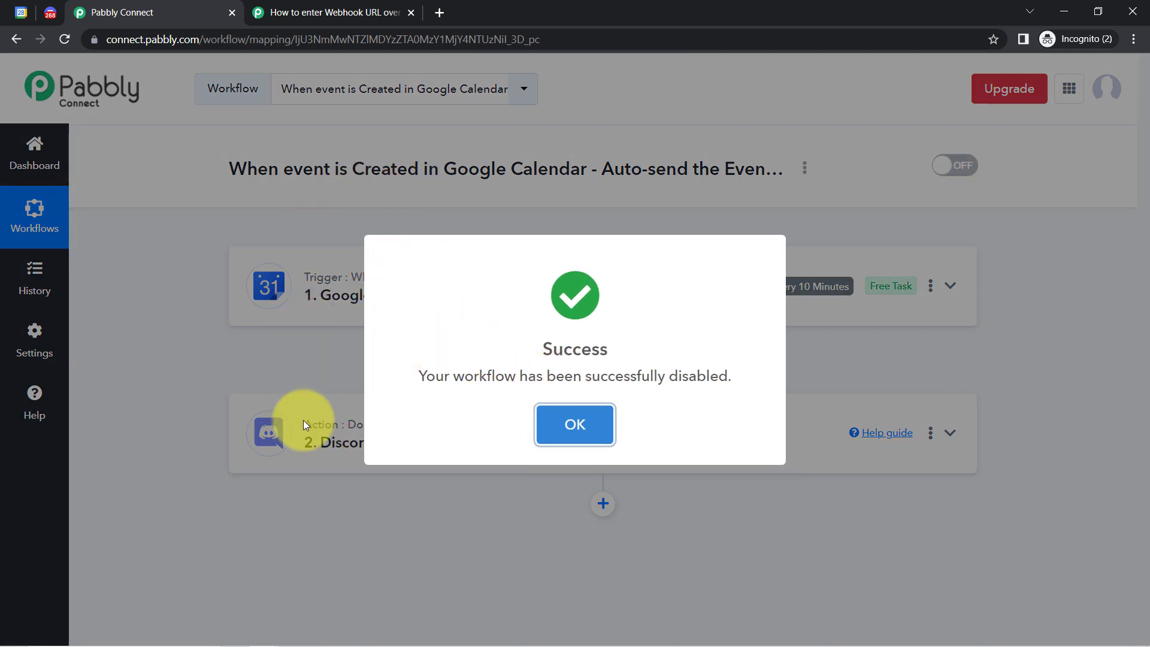
{"action": "left_click", "coordinate": [579, 430]}
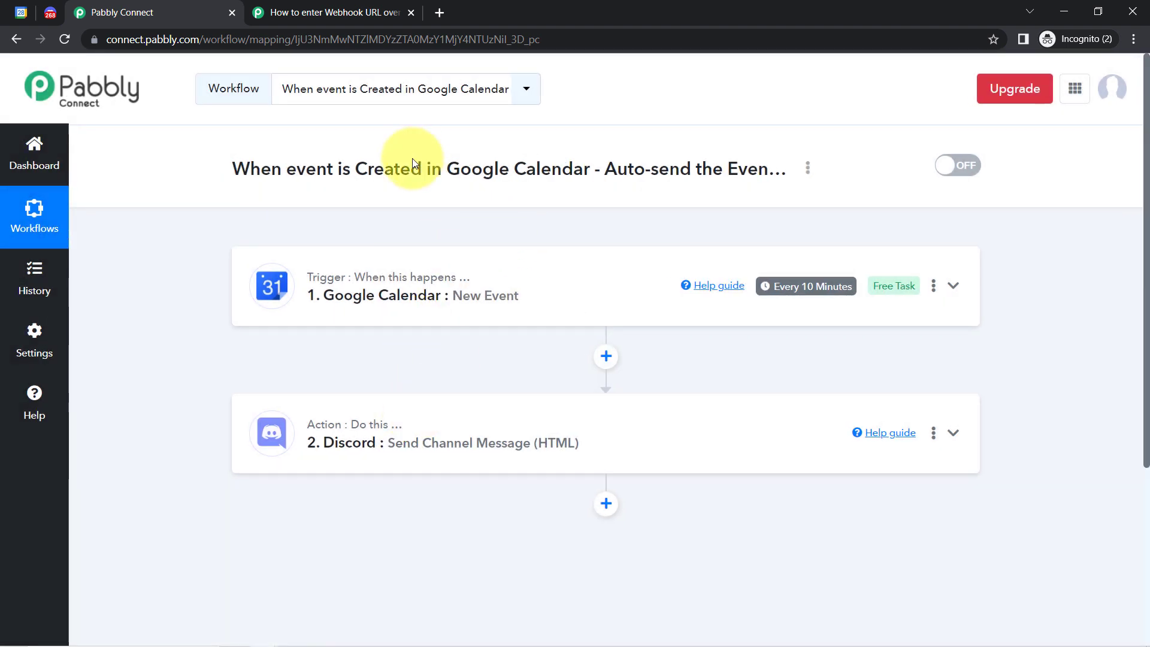